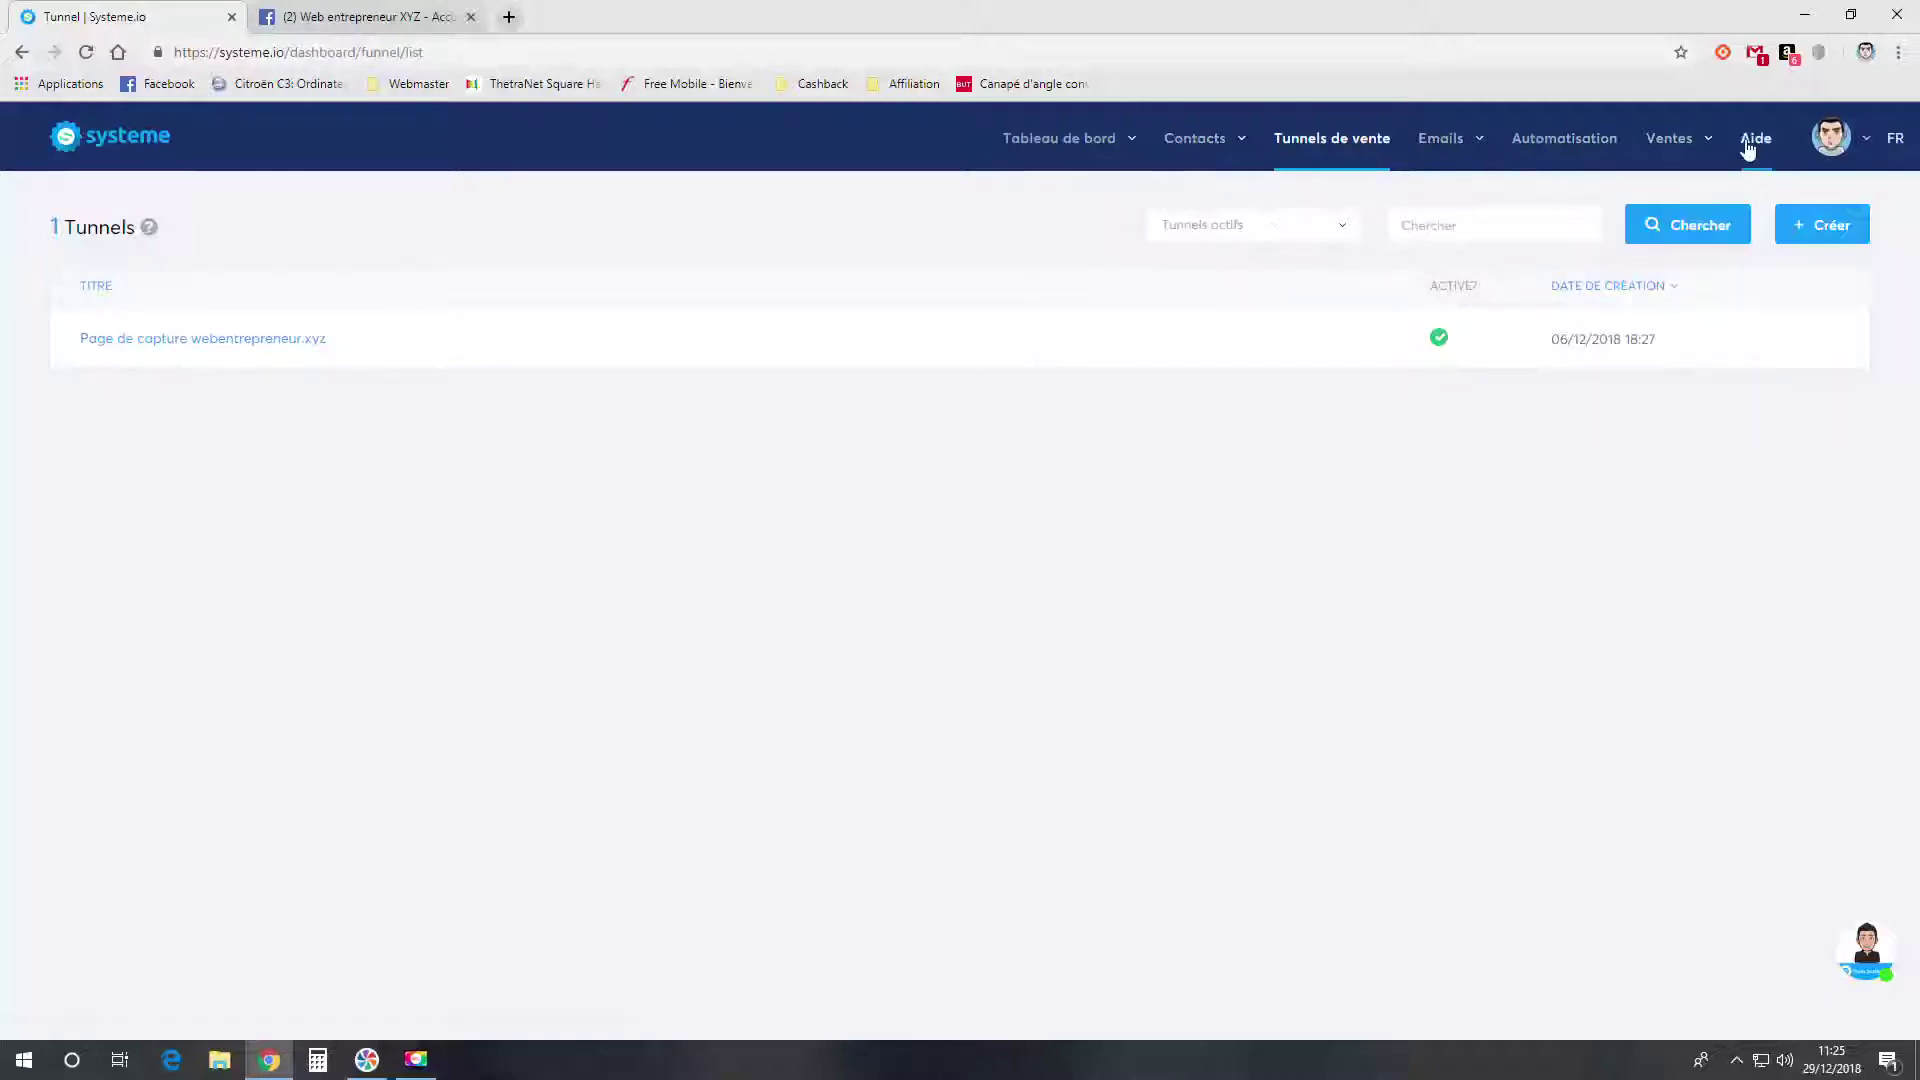
- Open the list of courses (Mes formations) and start a new course named "ma formation"
mouse_move(1669, 140)
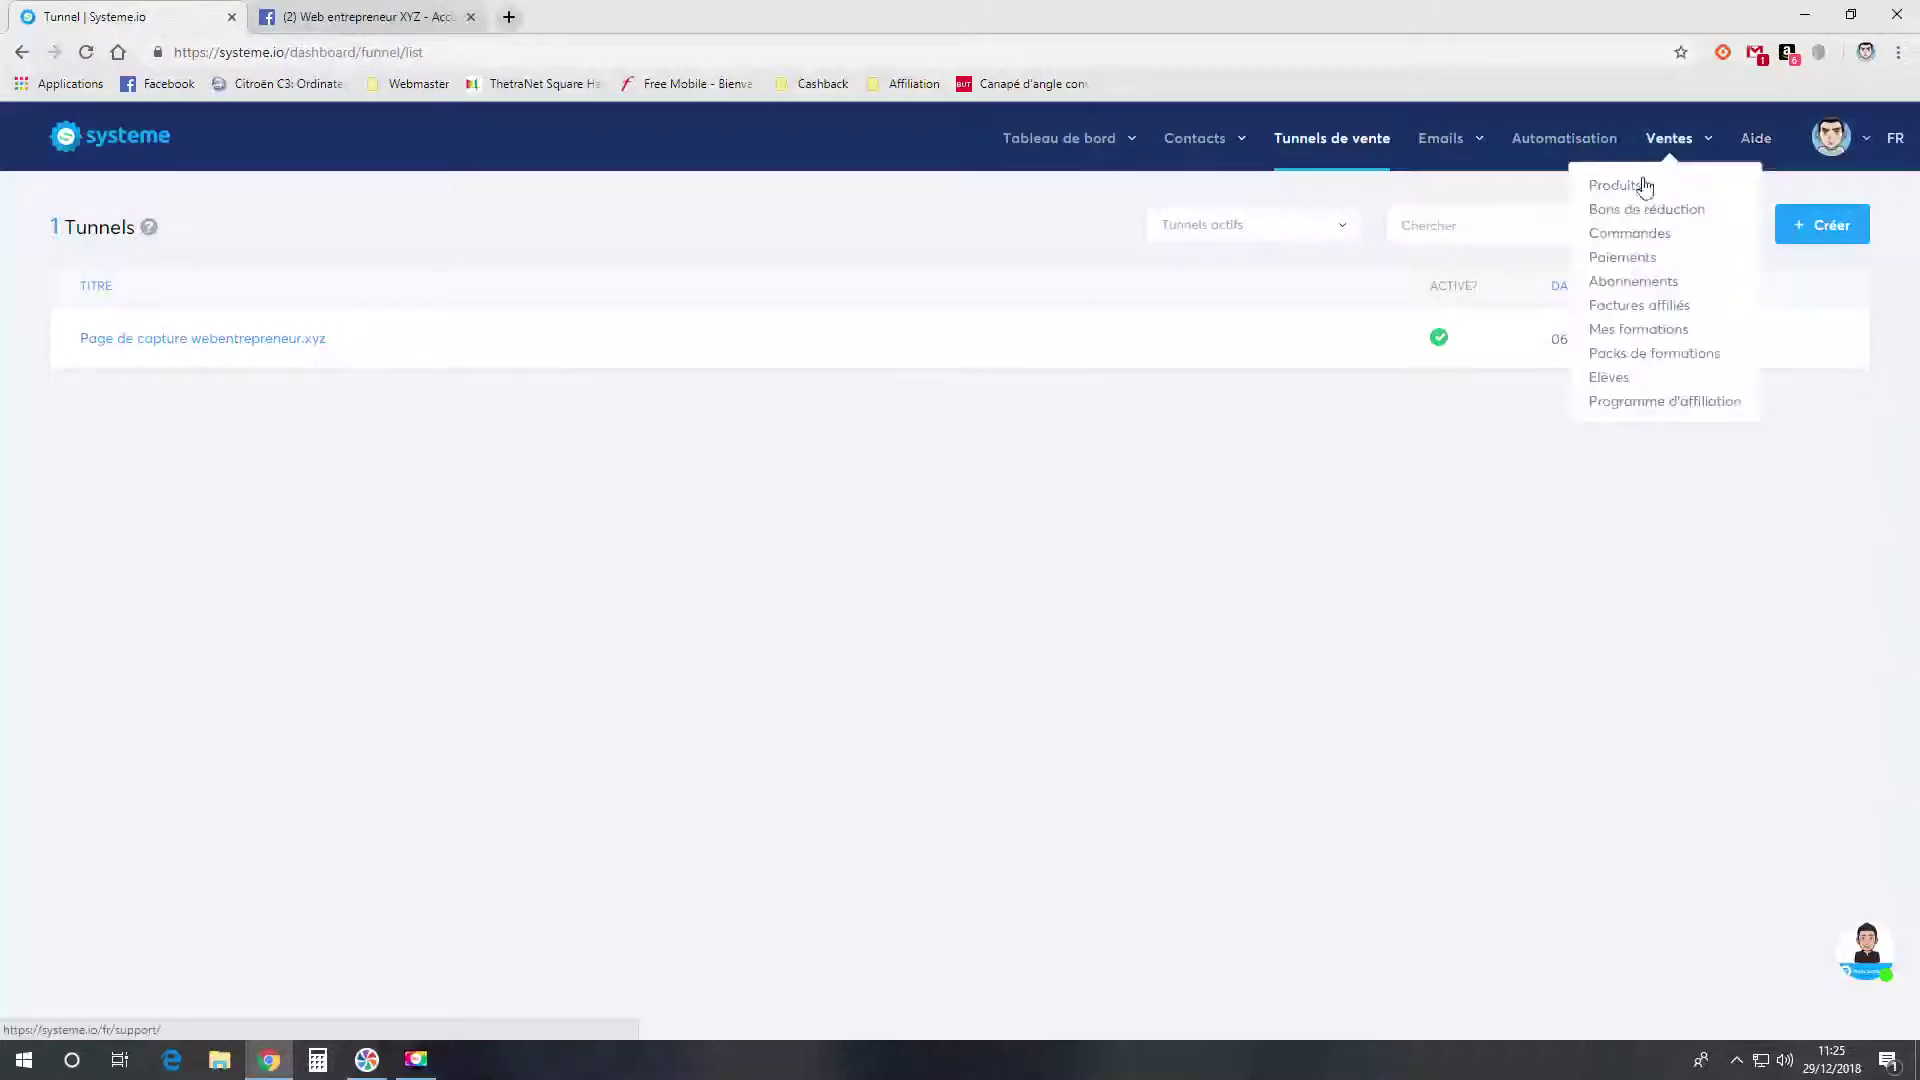
left_click(1650, 329)
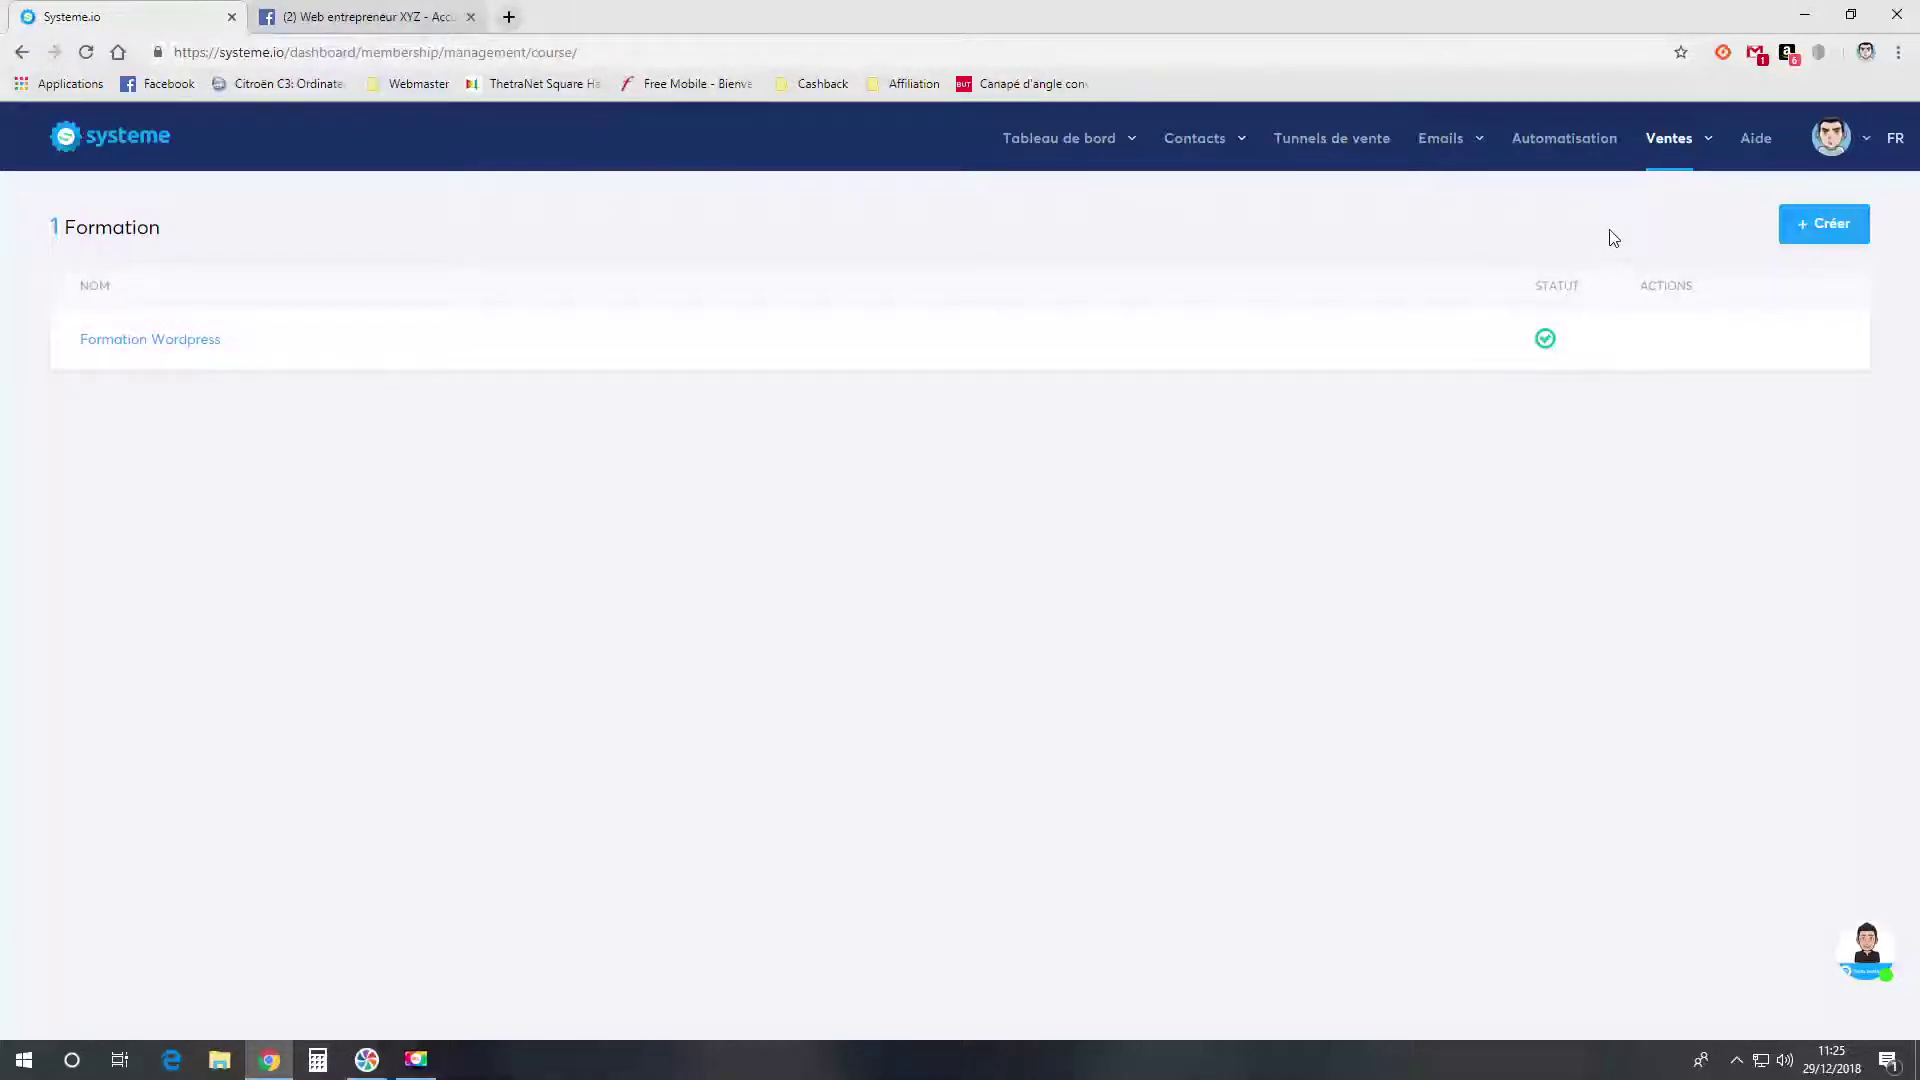
left_click(1833, 226)
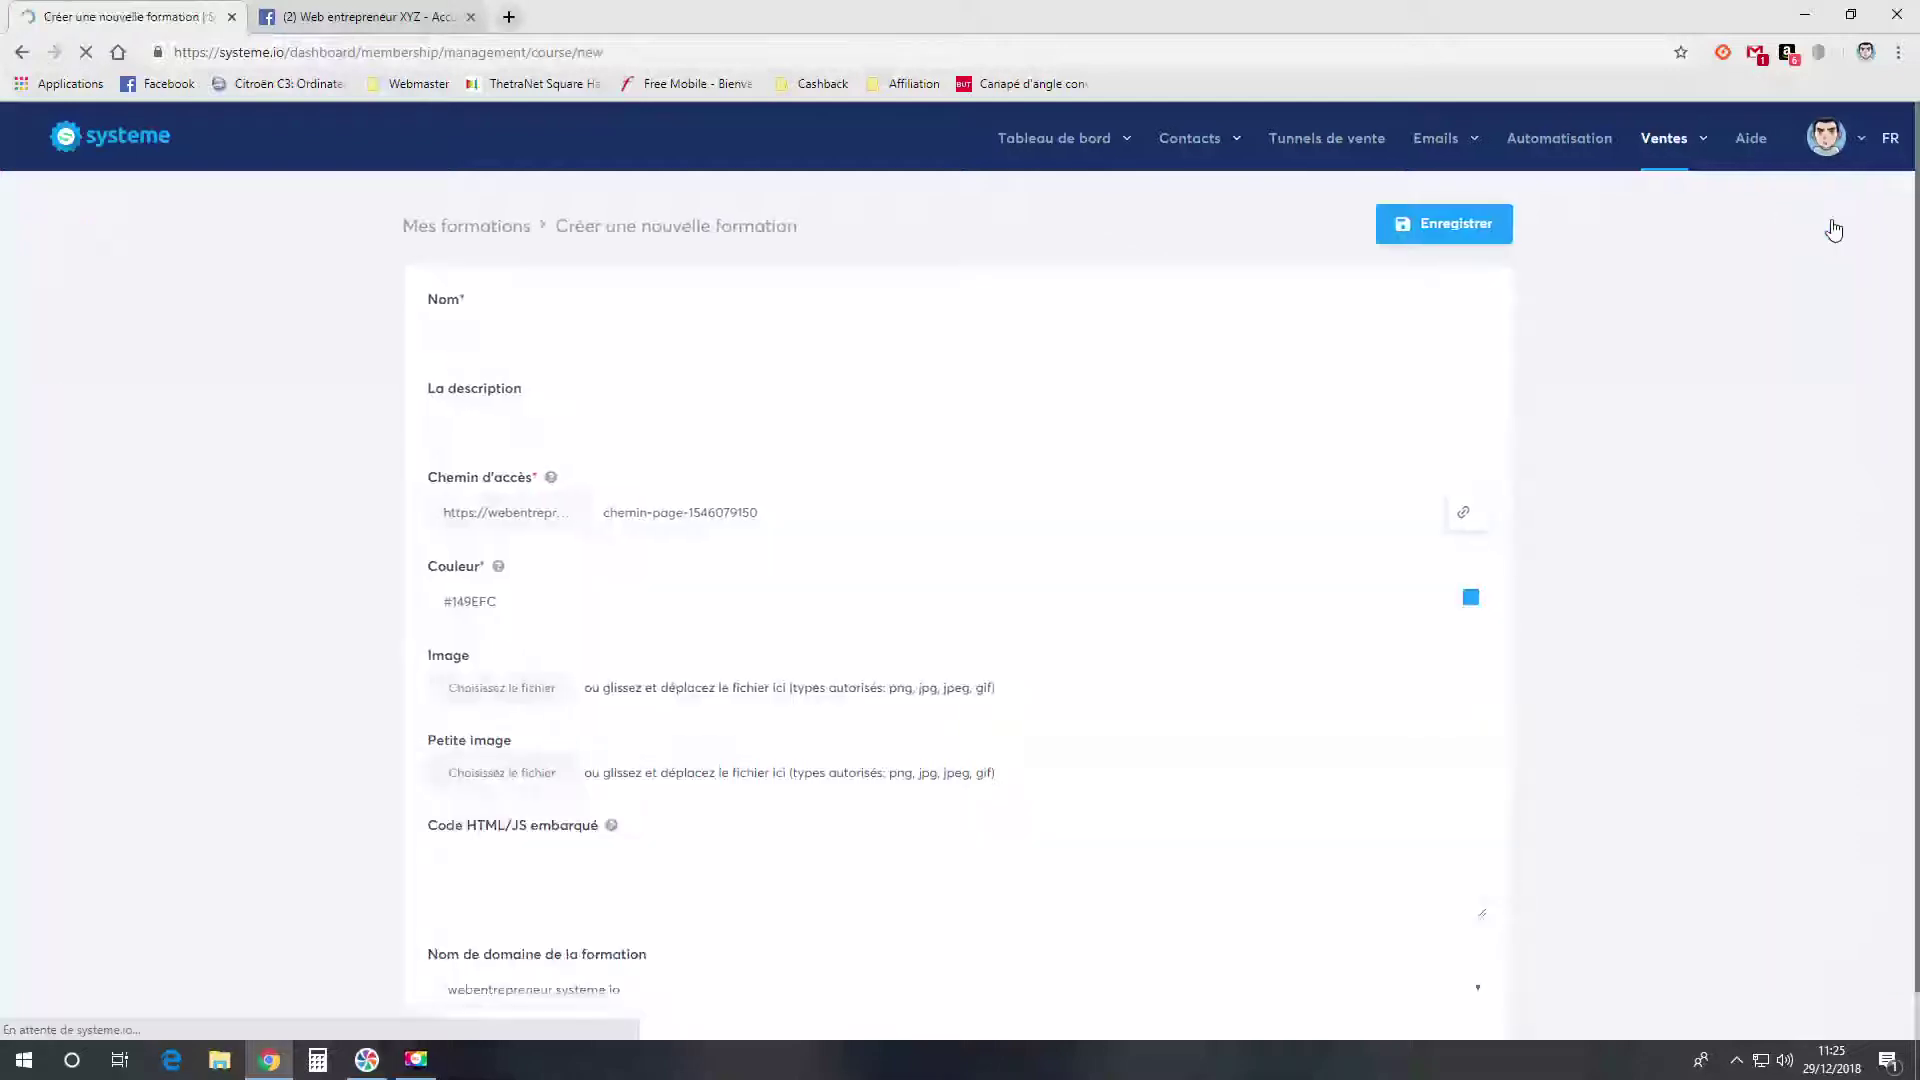
left_click(456, 344)
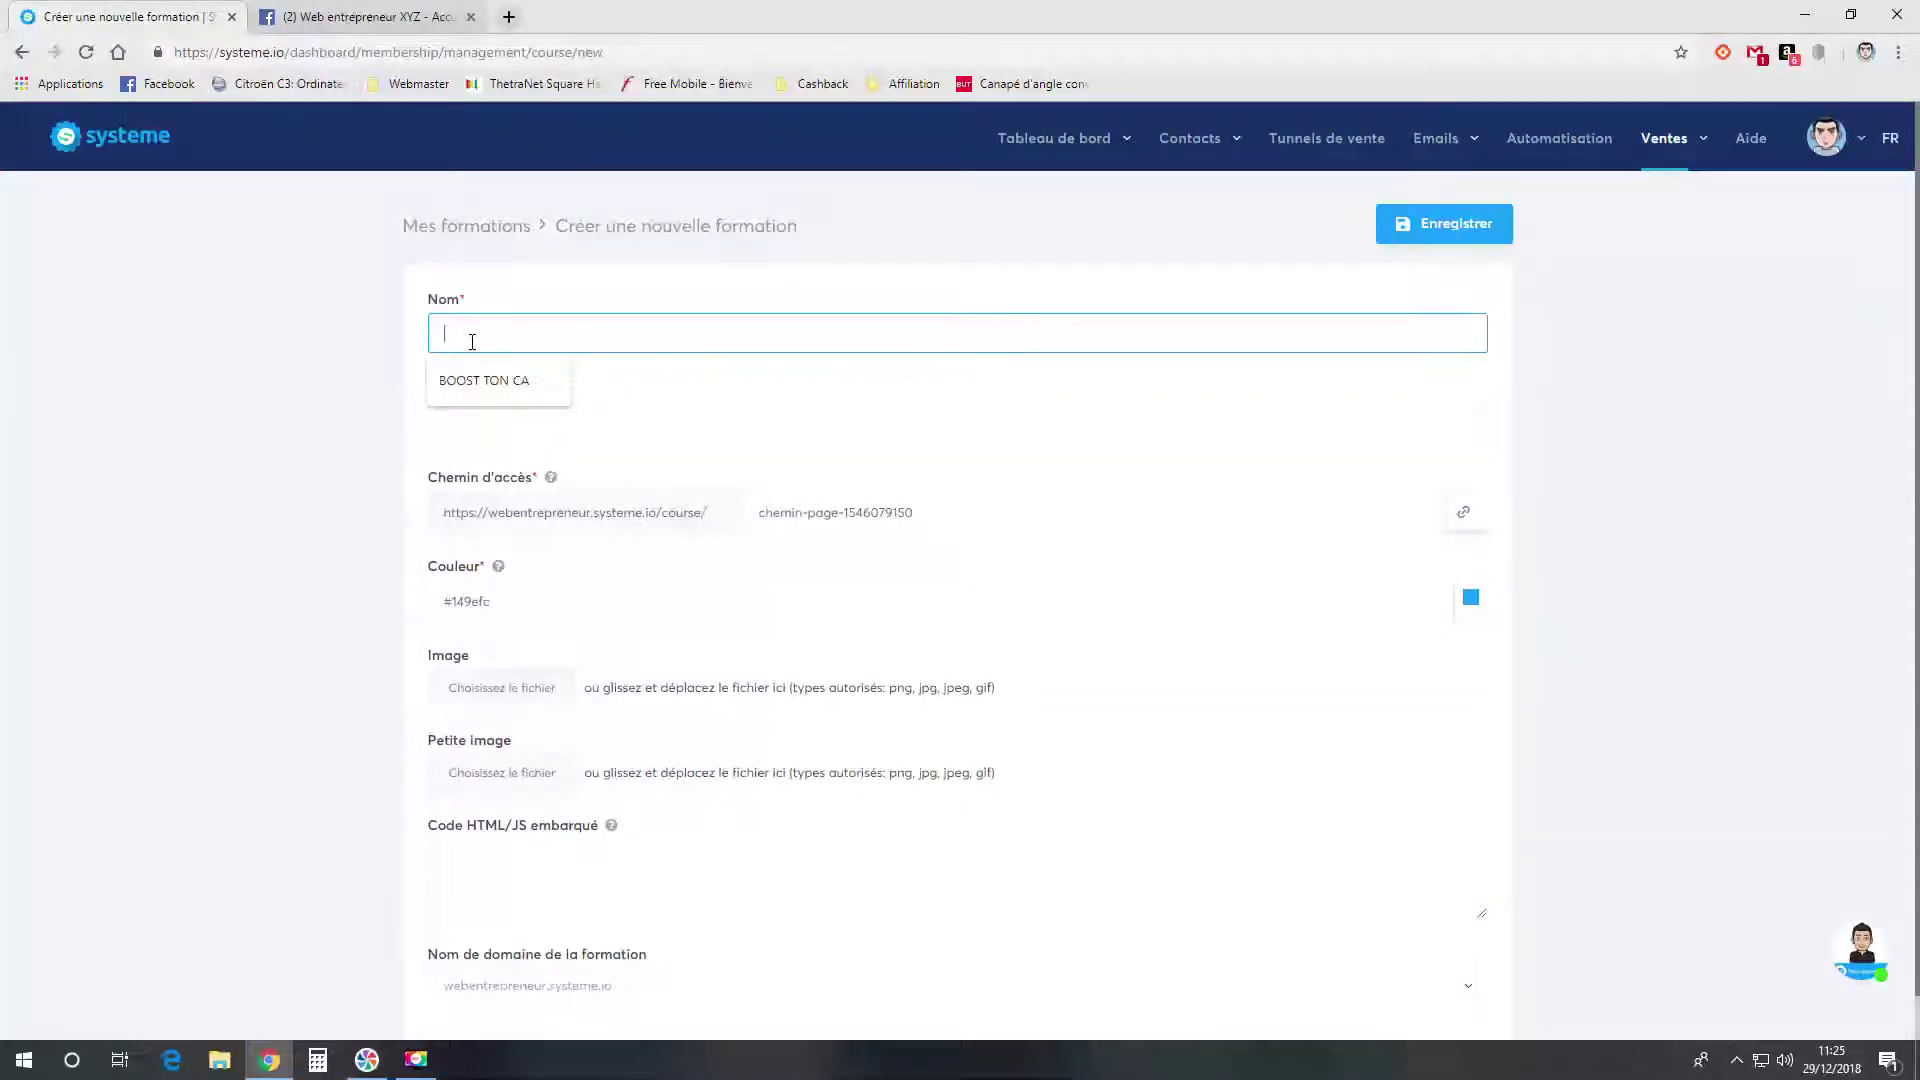
type("ma formation")
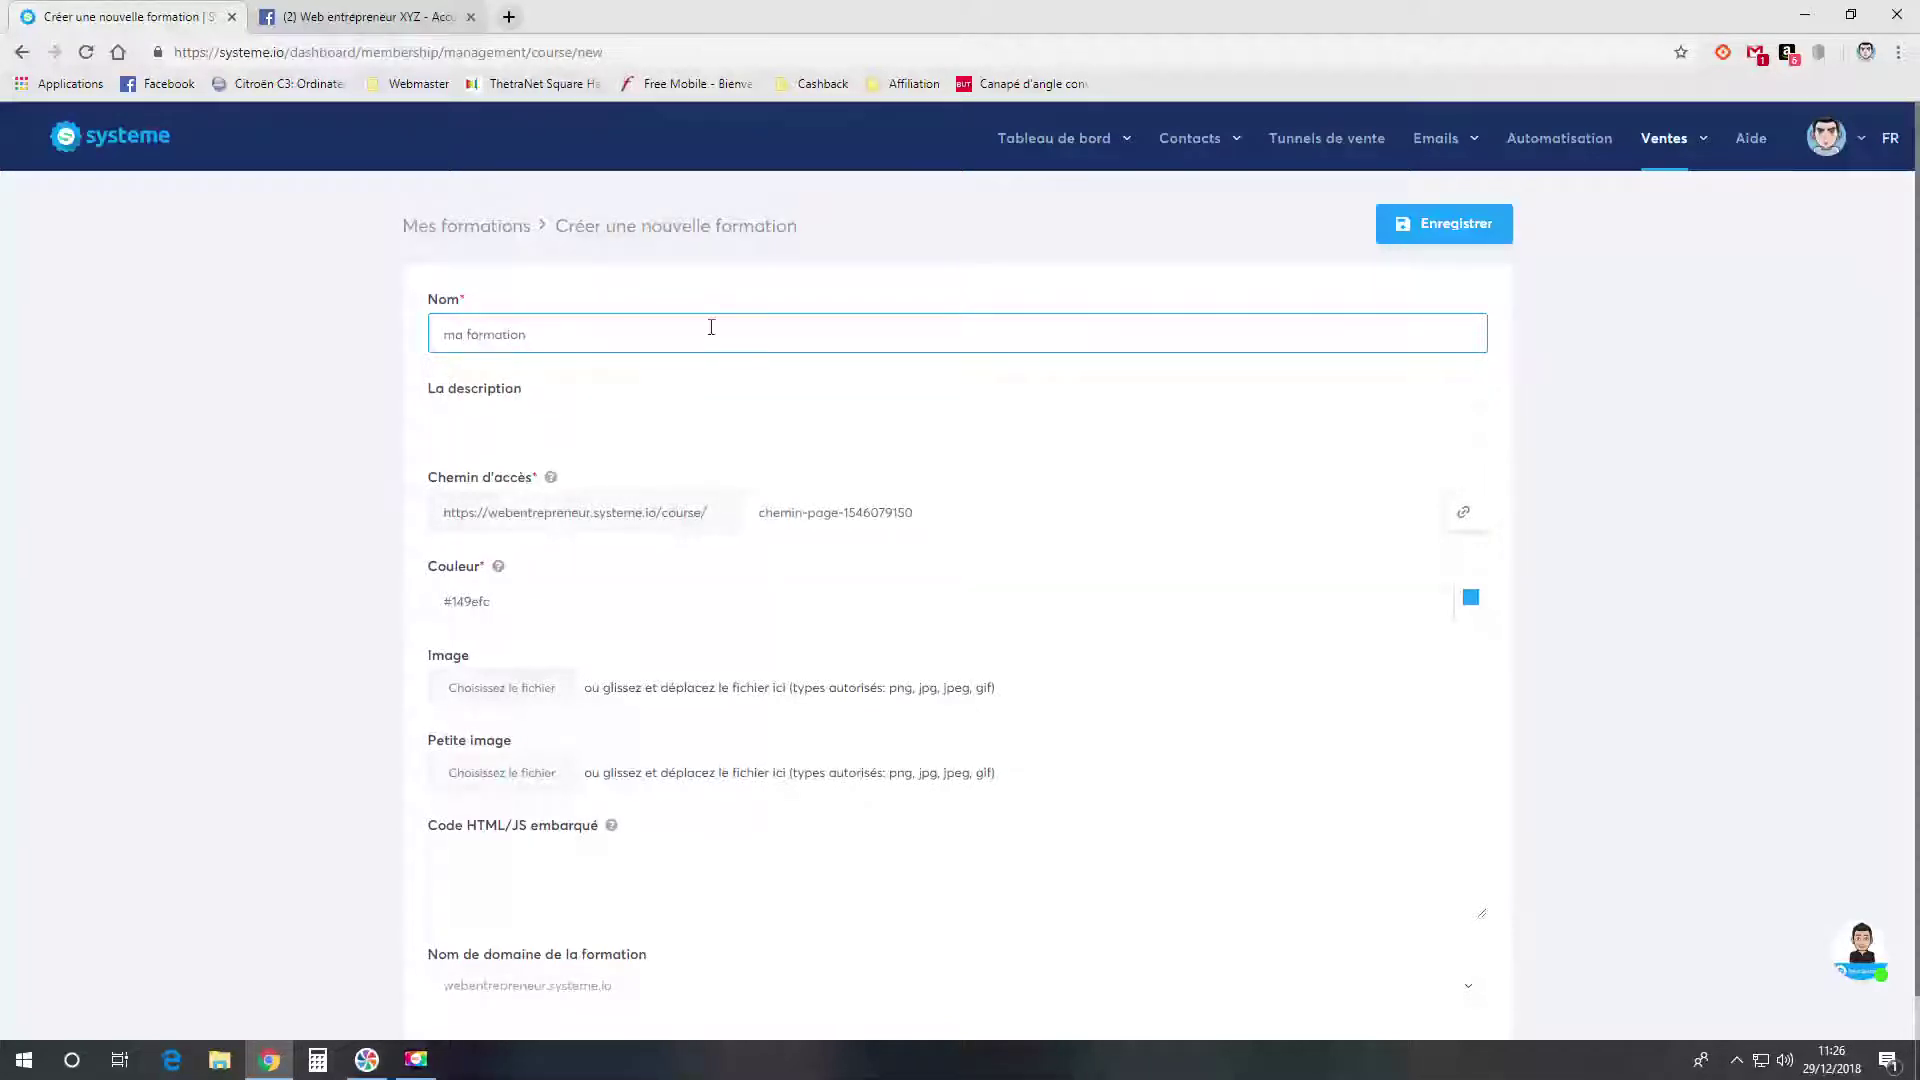
- Replace the course's access path with "maformation" and save the new course
left_click(557, 427)
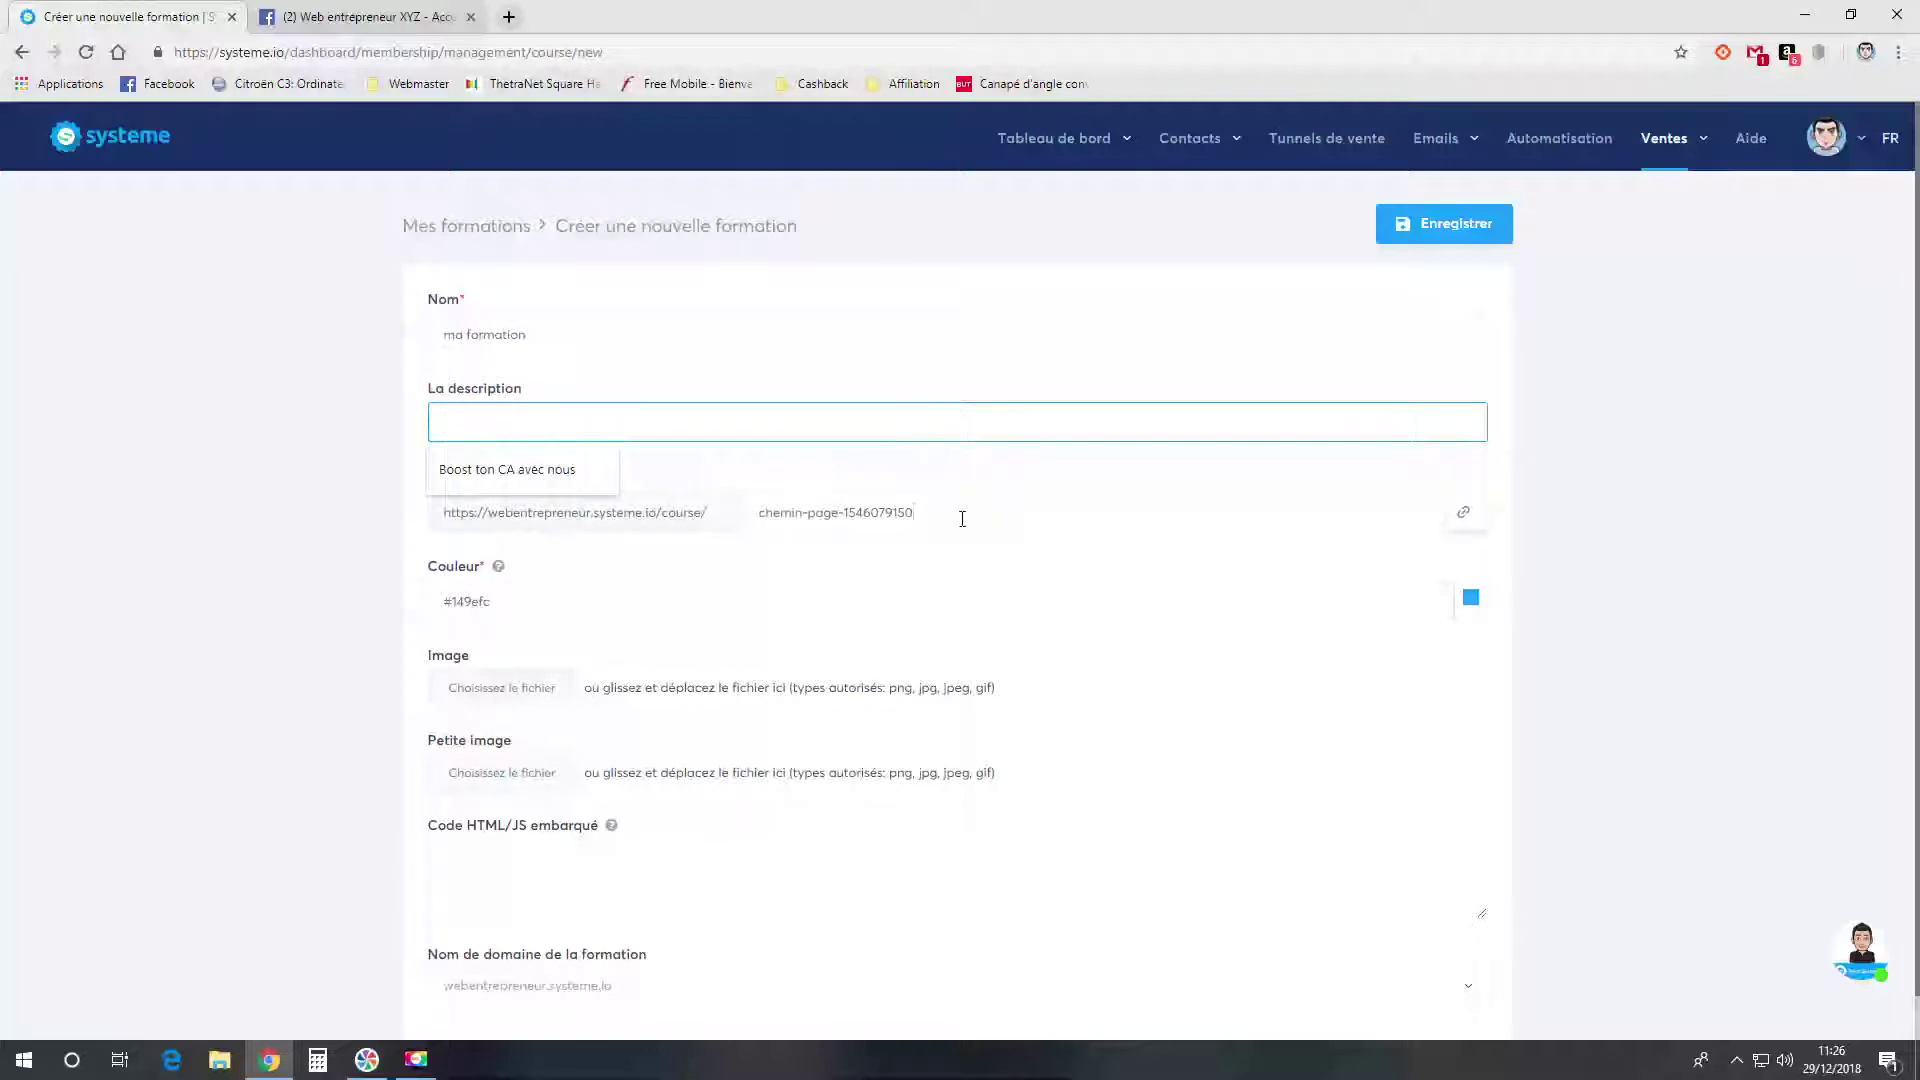
left_click_drag(960, 514, 753, 527)
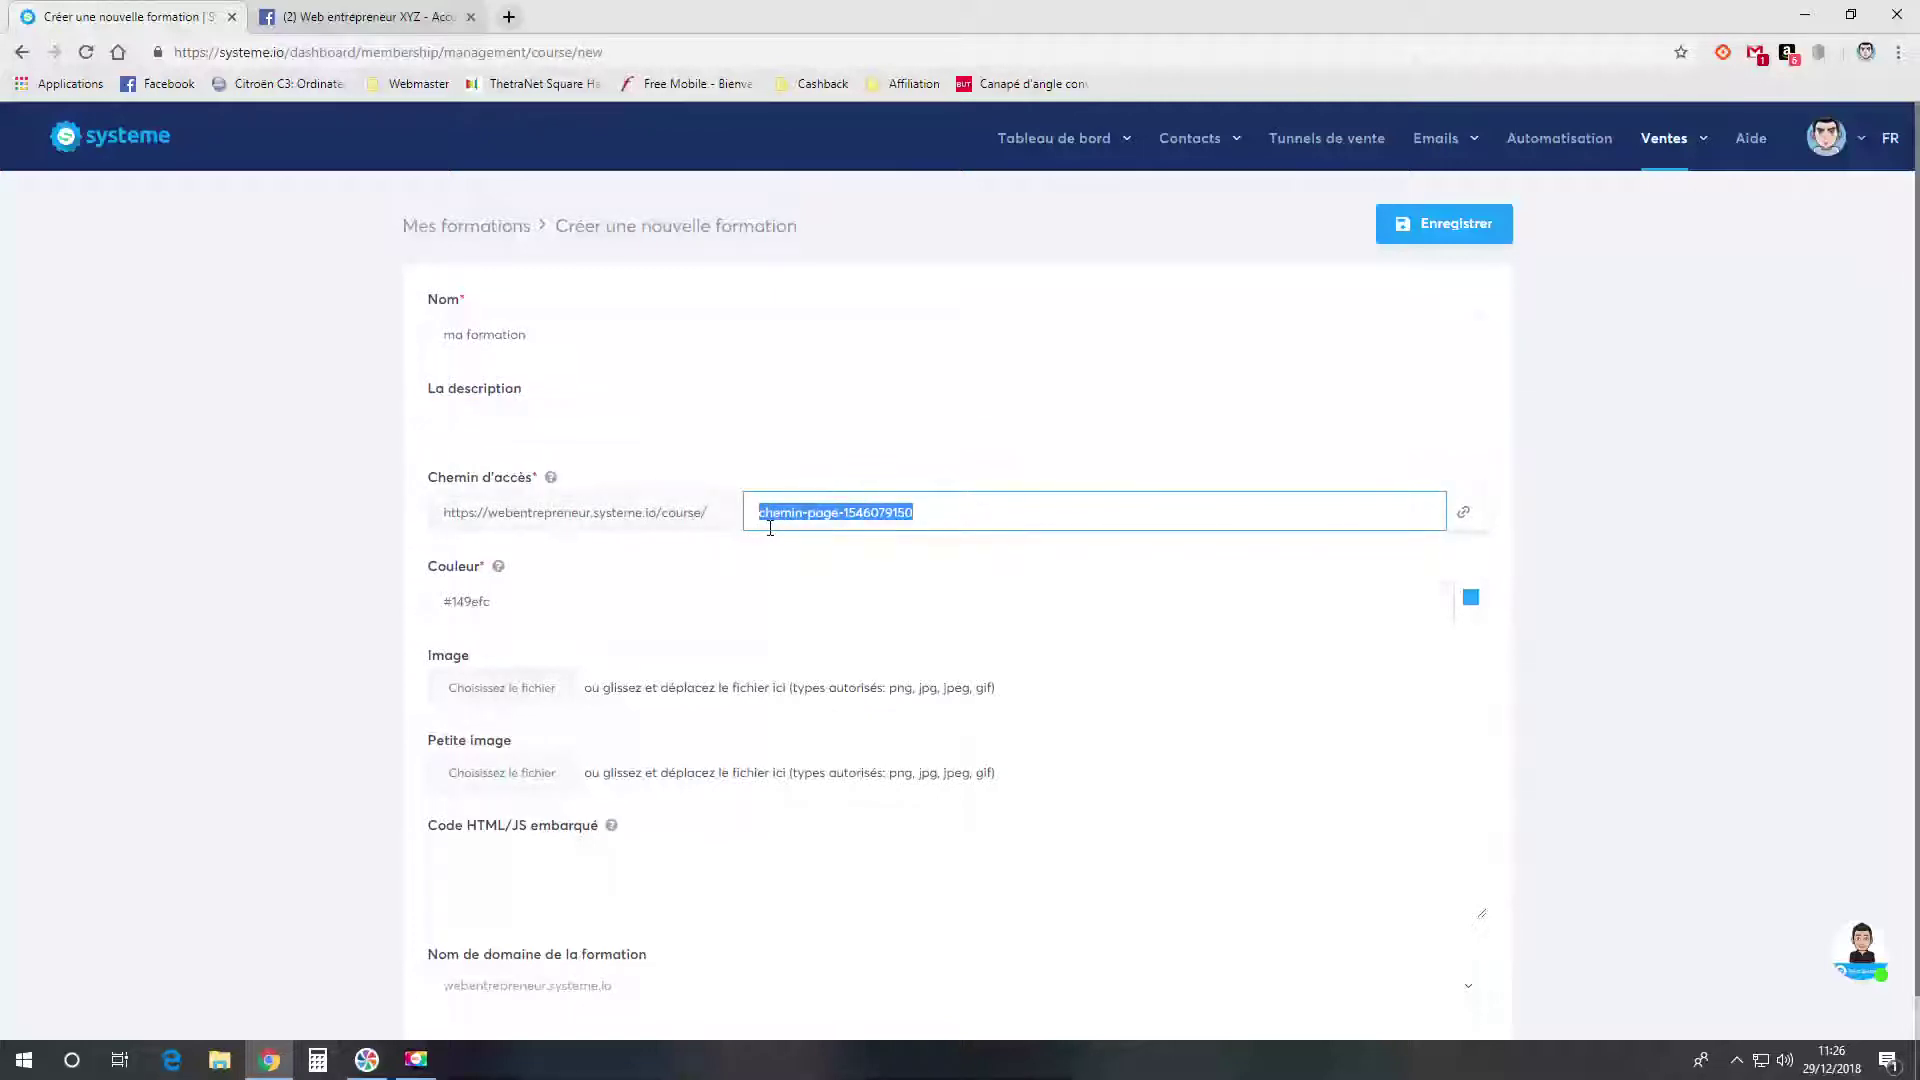
key("BackSpace")
left_click(744, 545)
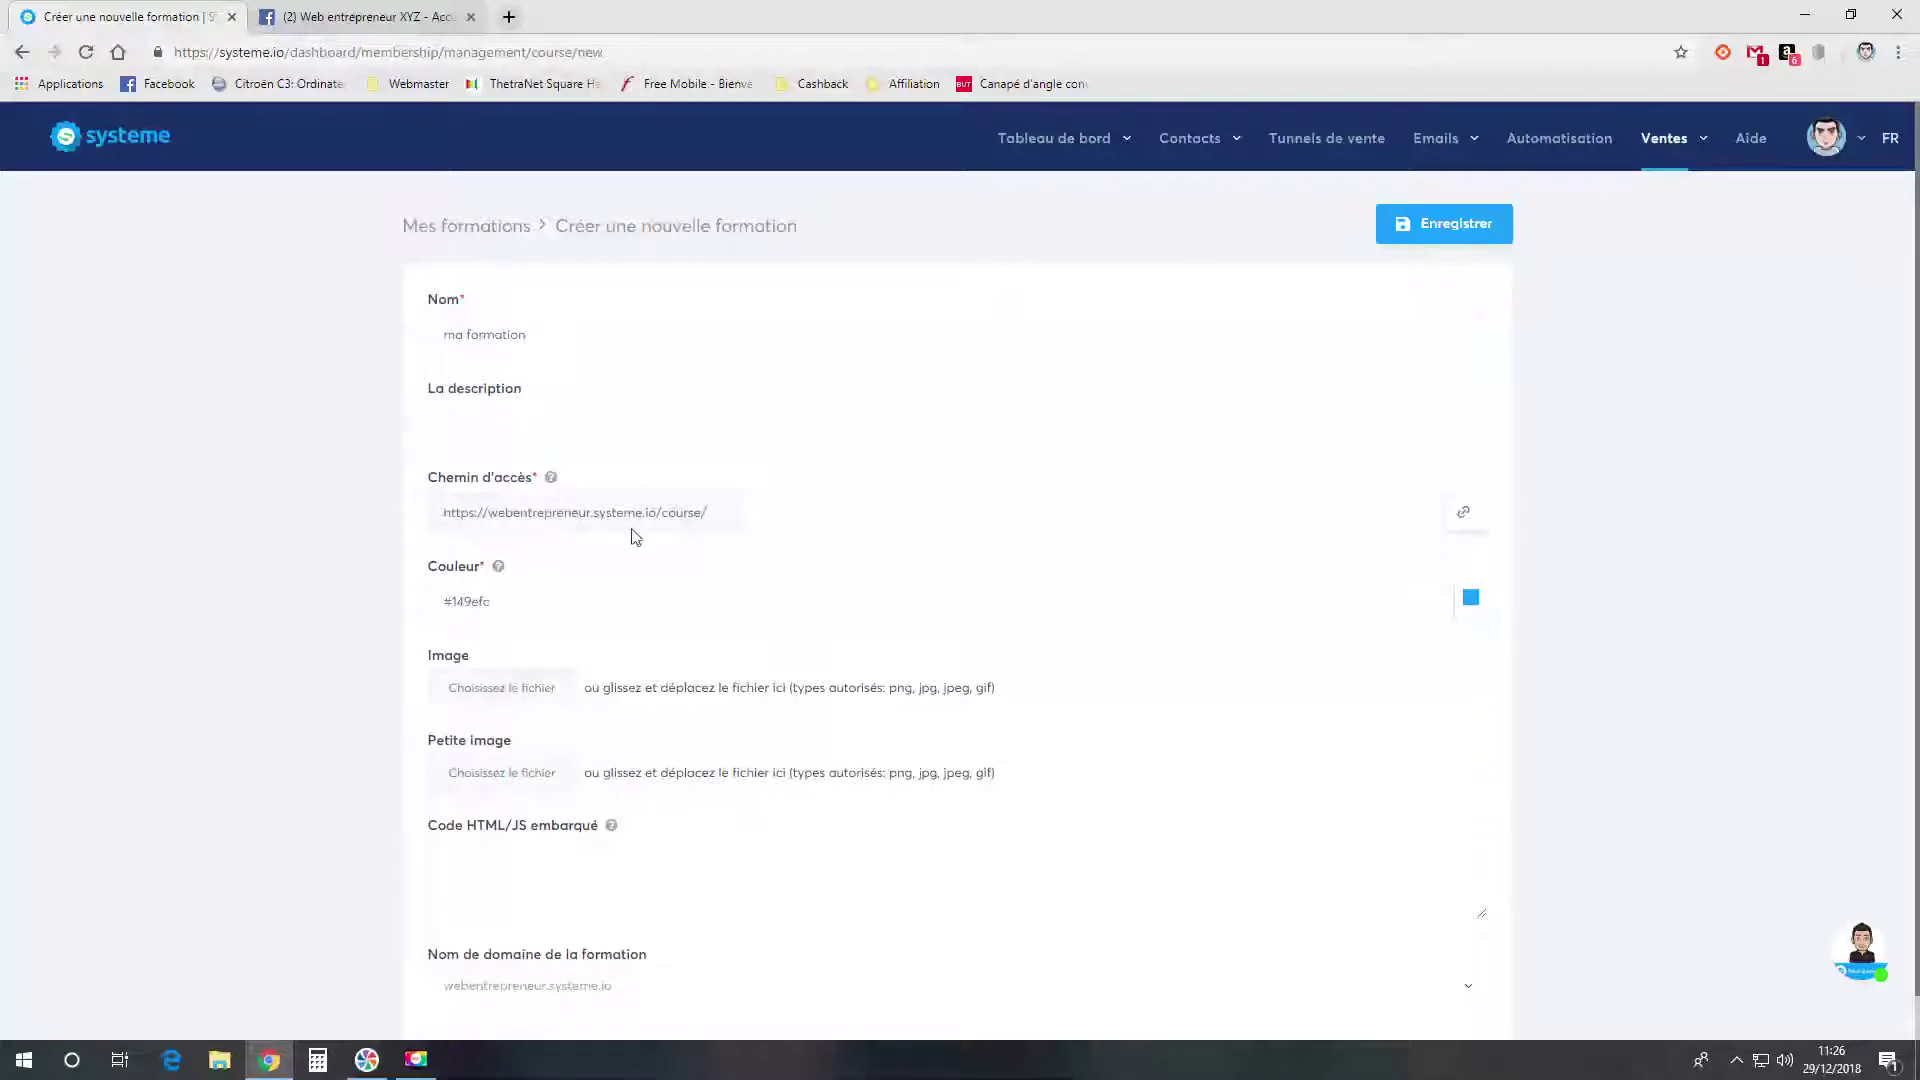
left_click(909, 510)
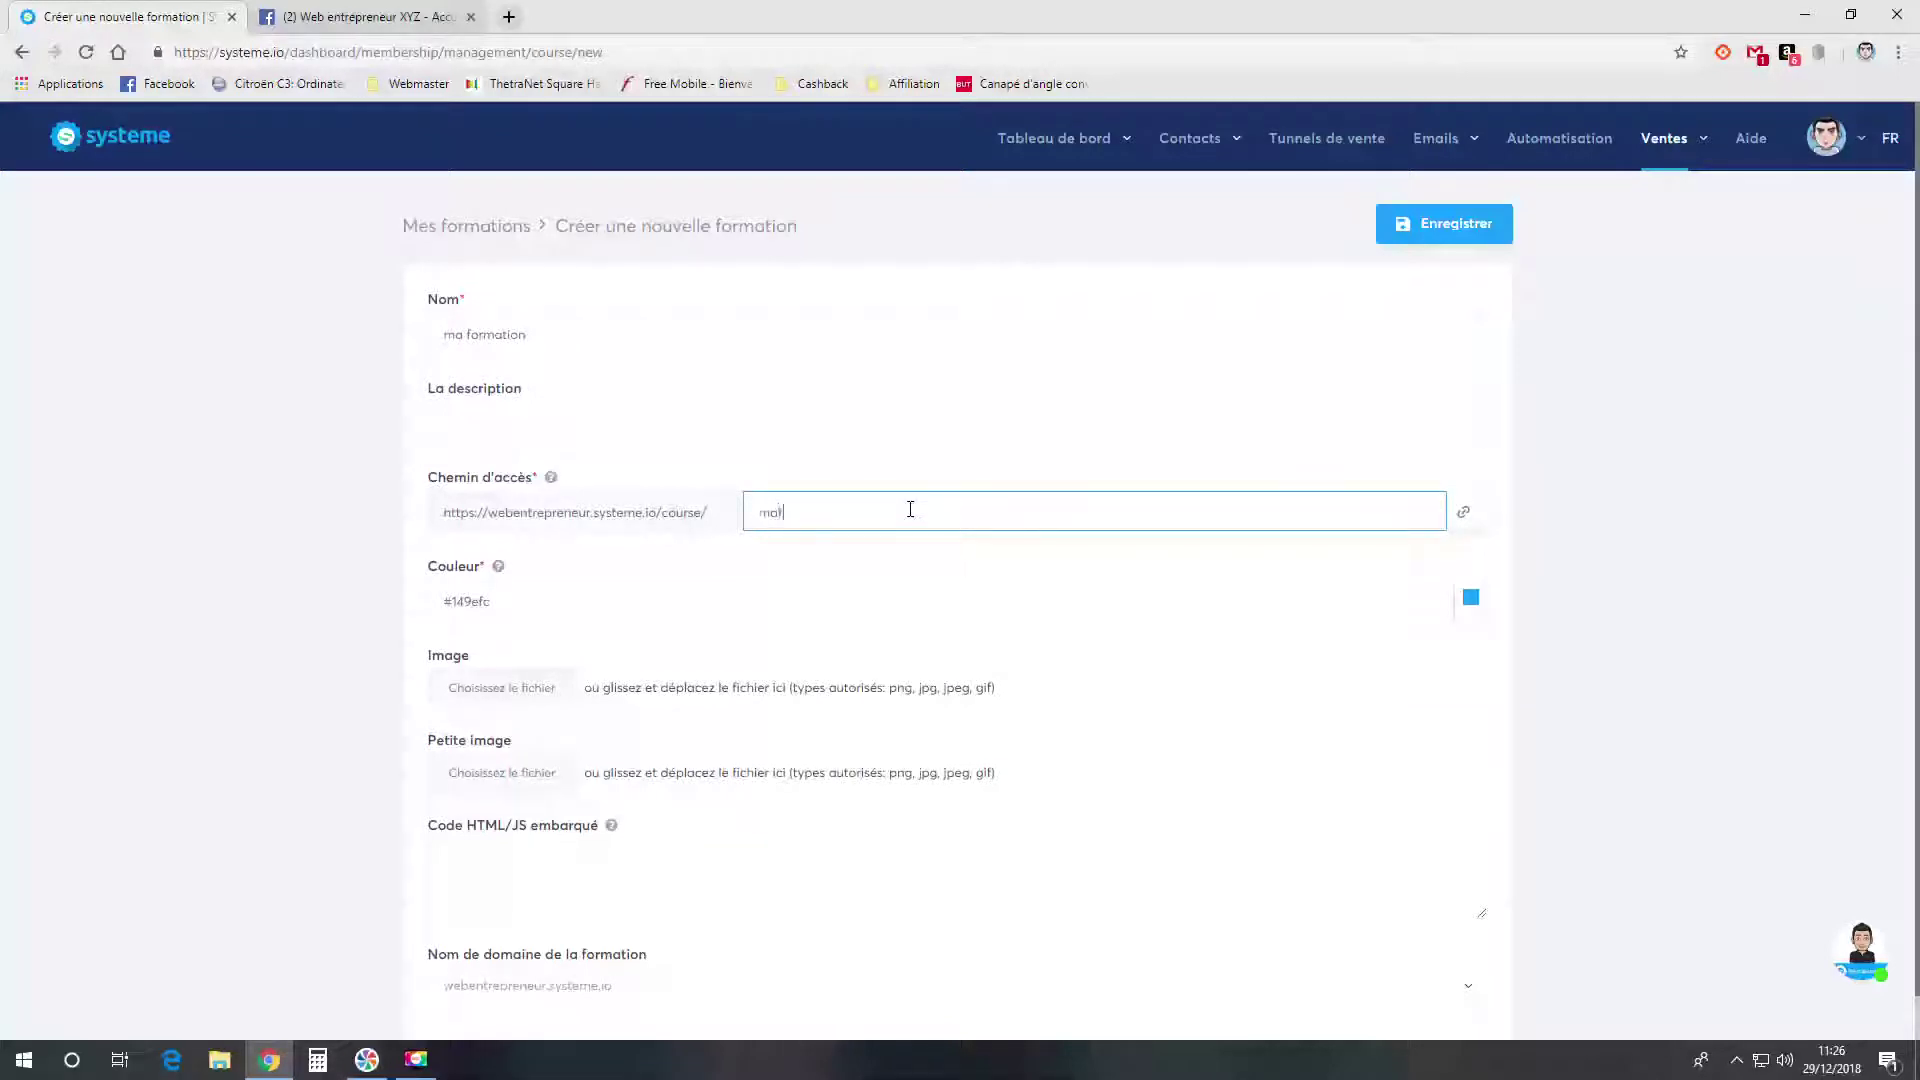
type("maformation")
left_click(952, 576)
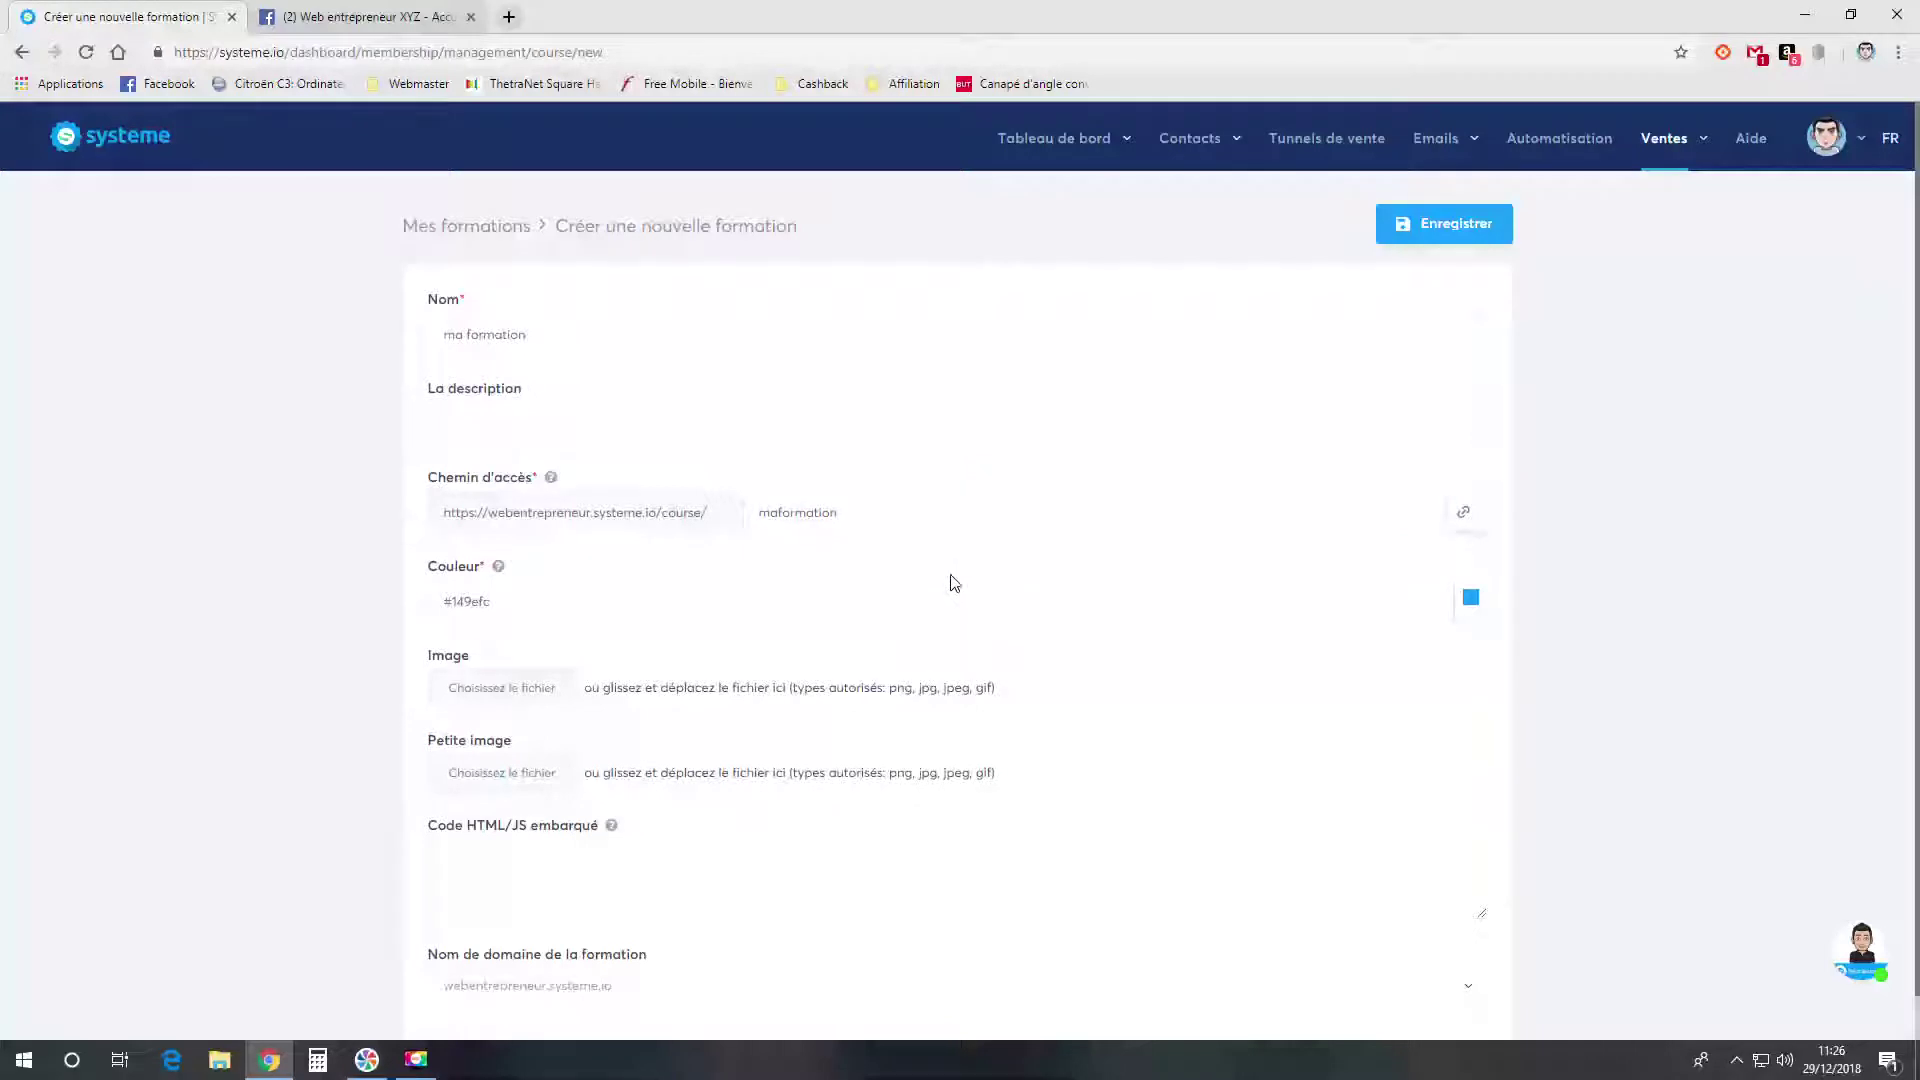
scroll(952, 584, "down", 1)
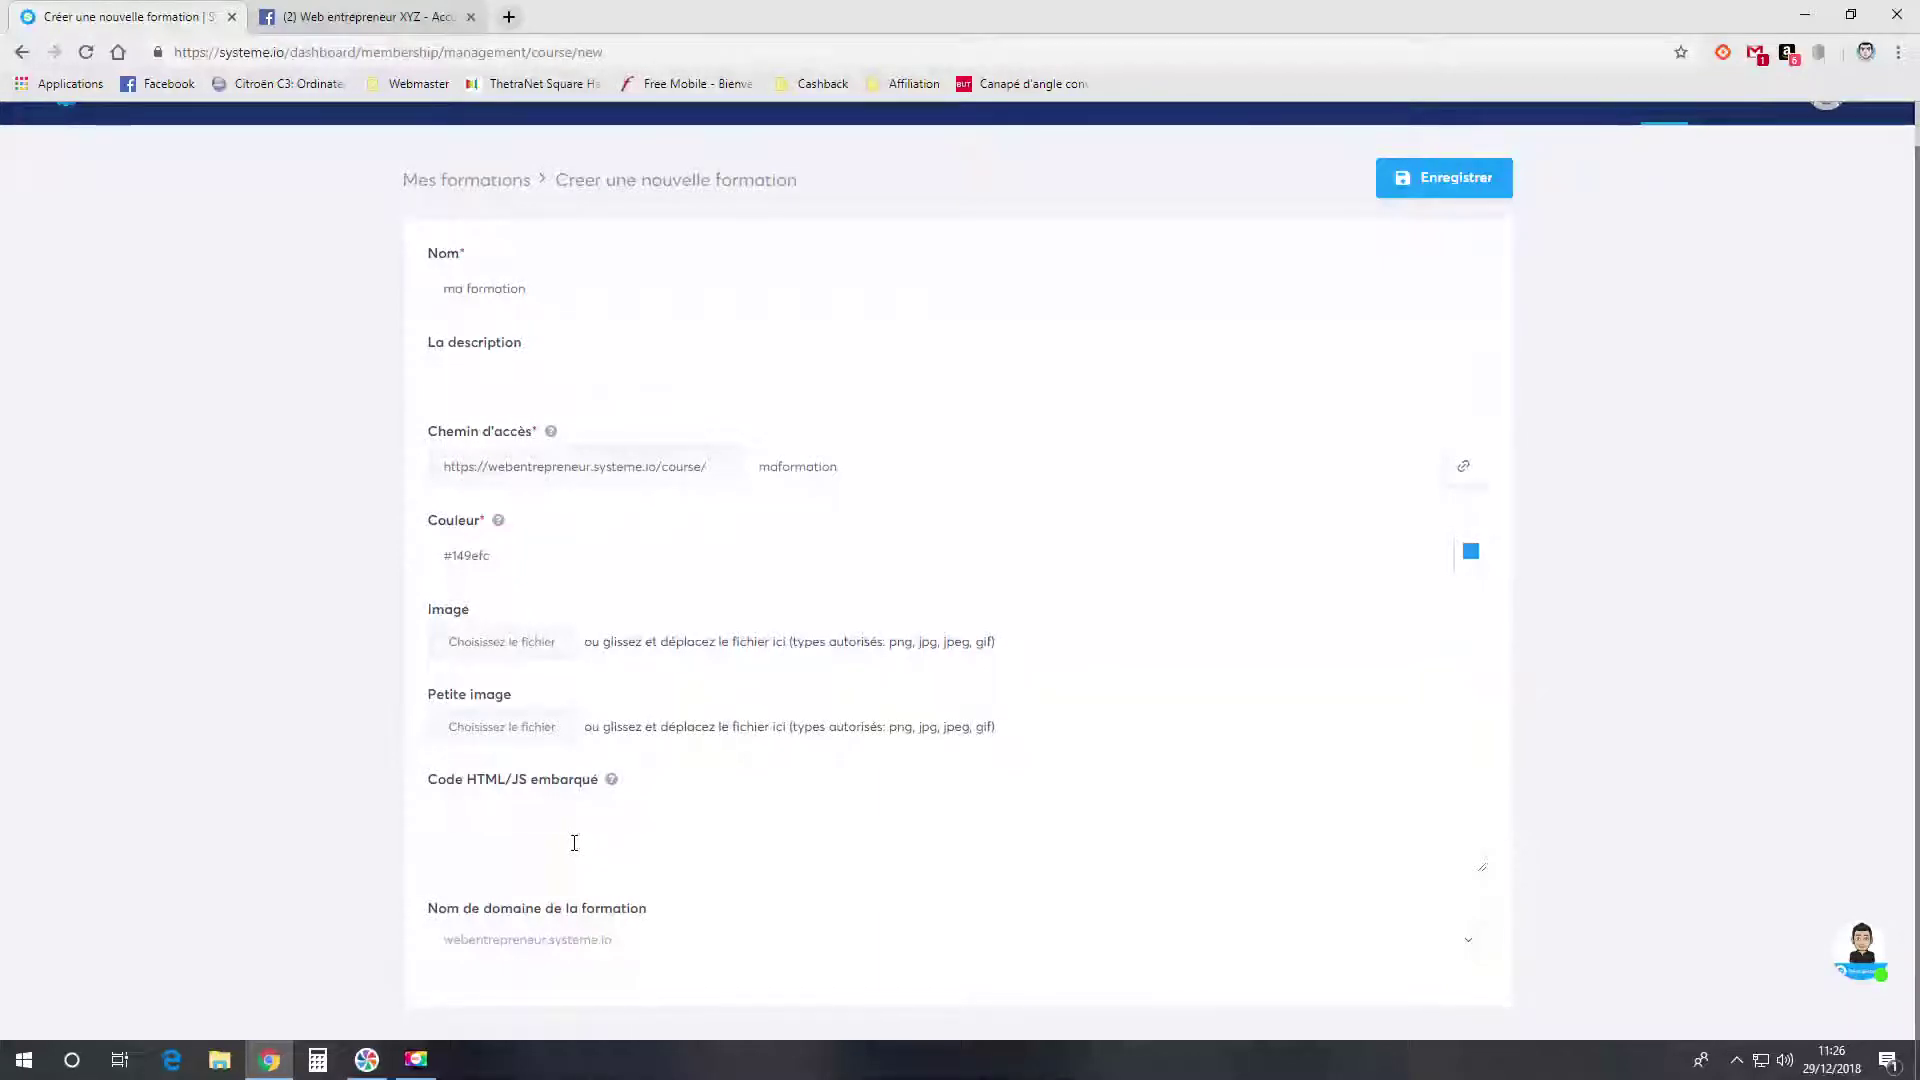
scroll(1267, 656, "up", 1)
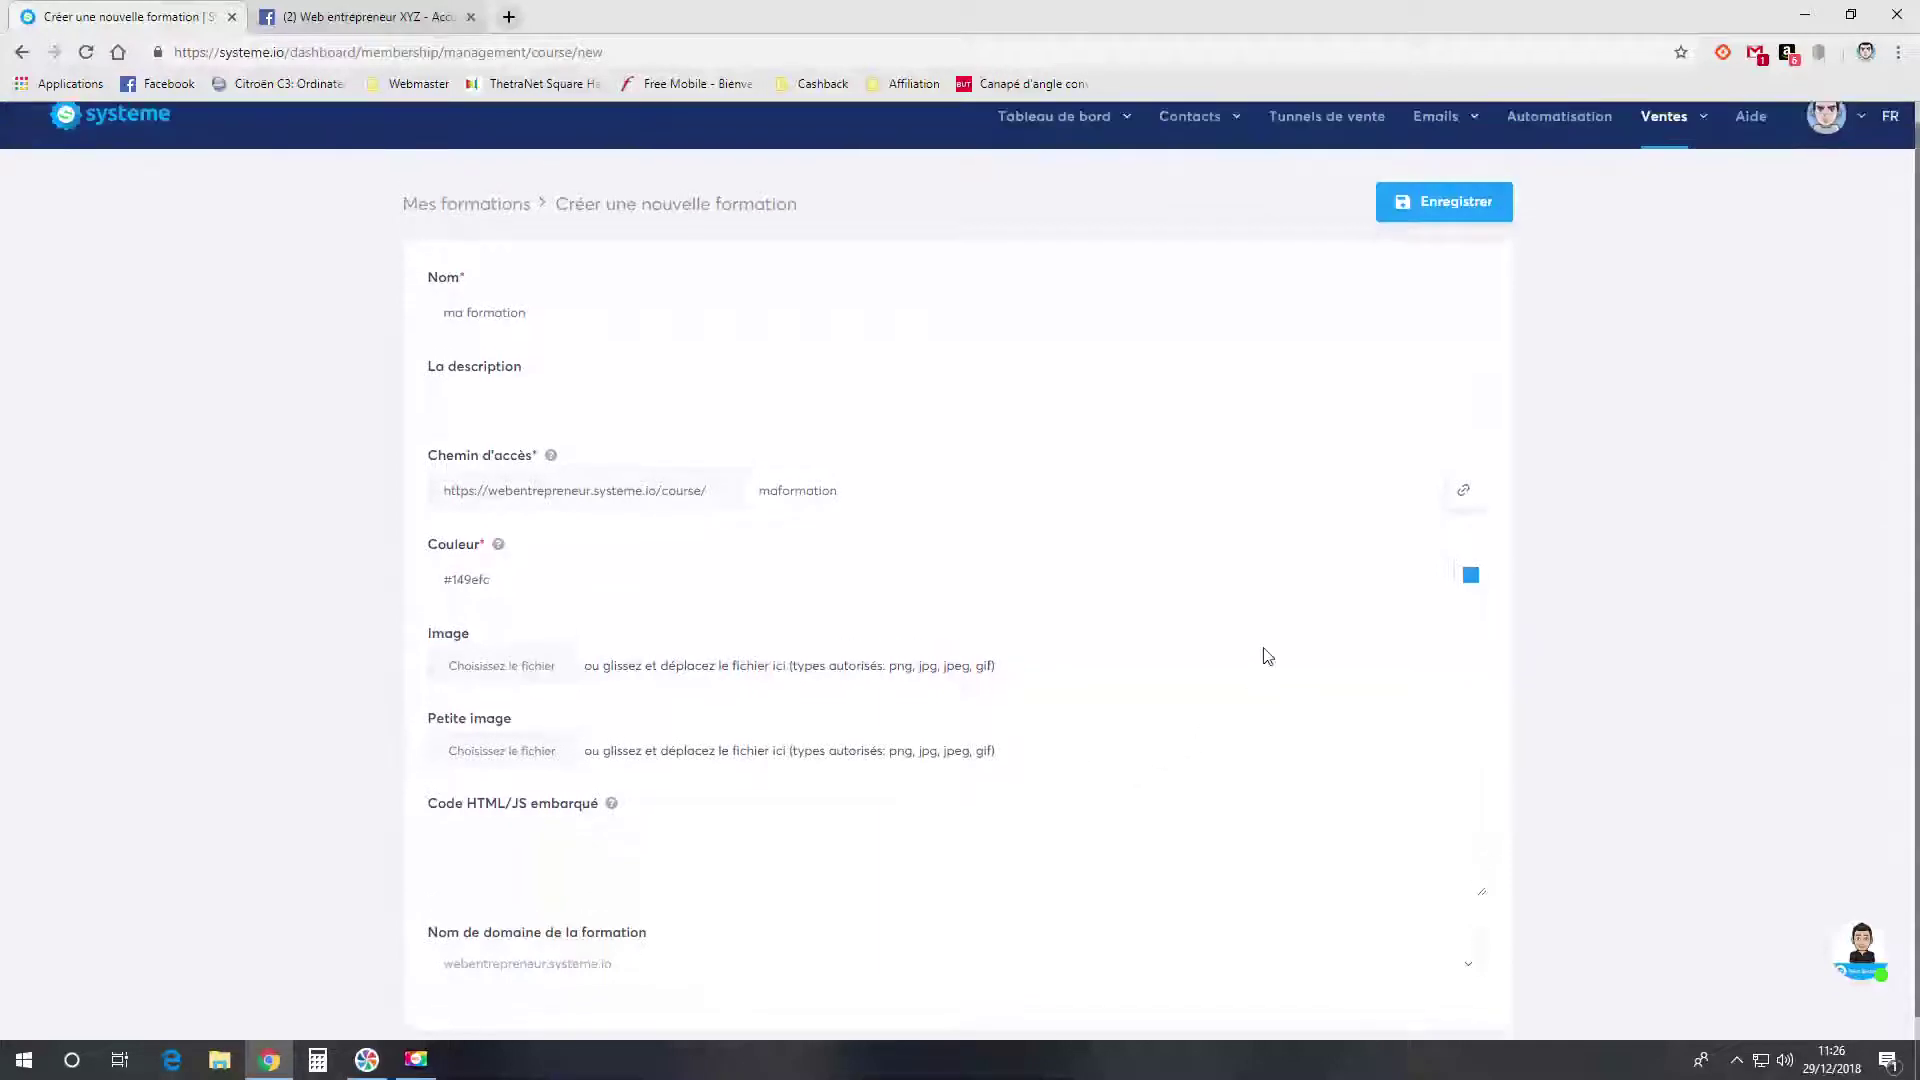
left_click(1448, 224)
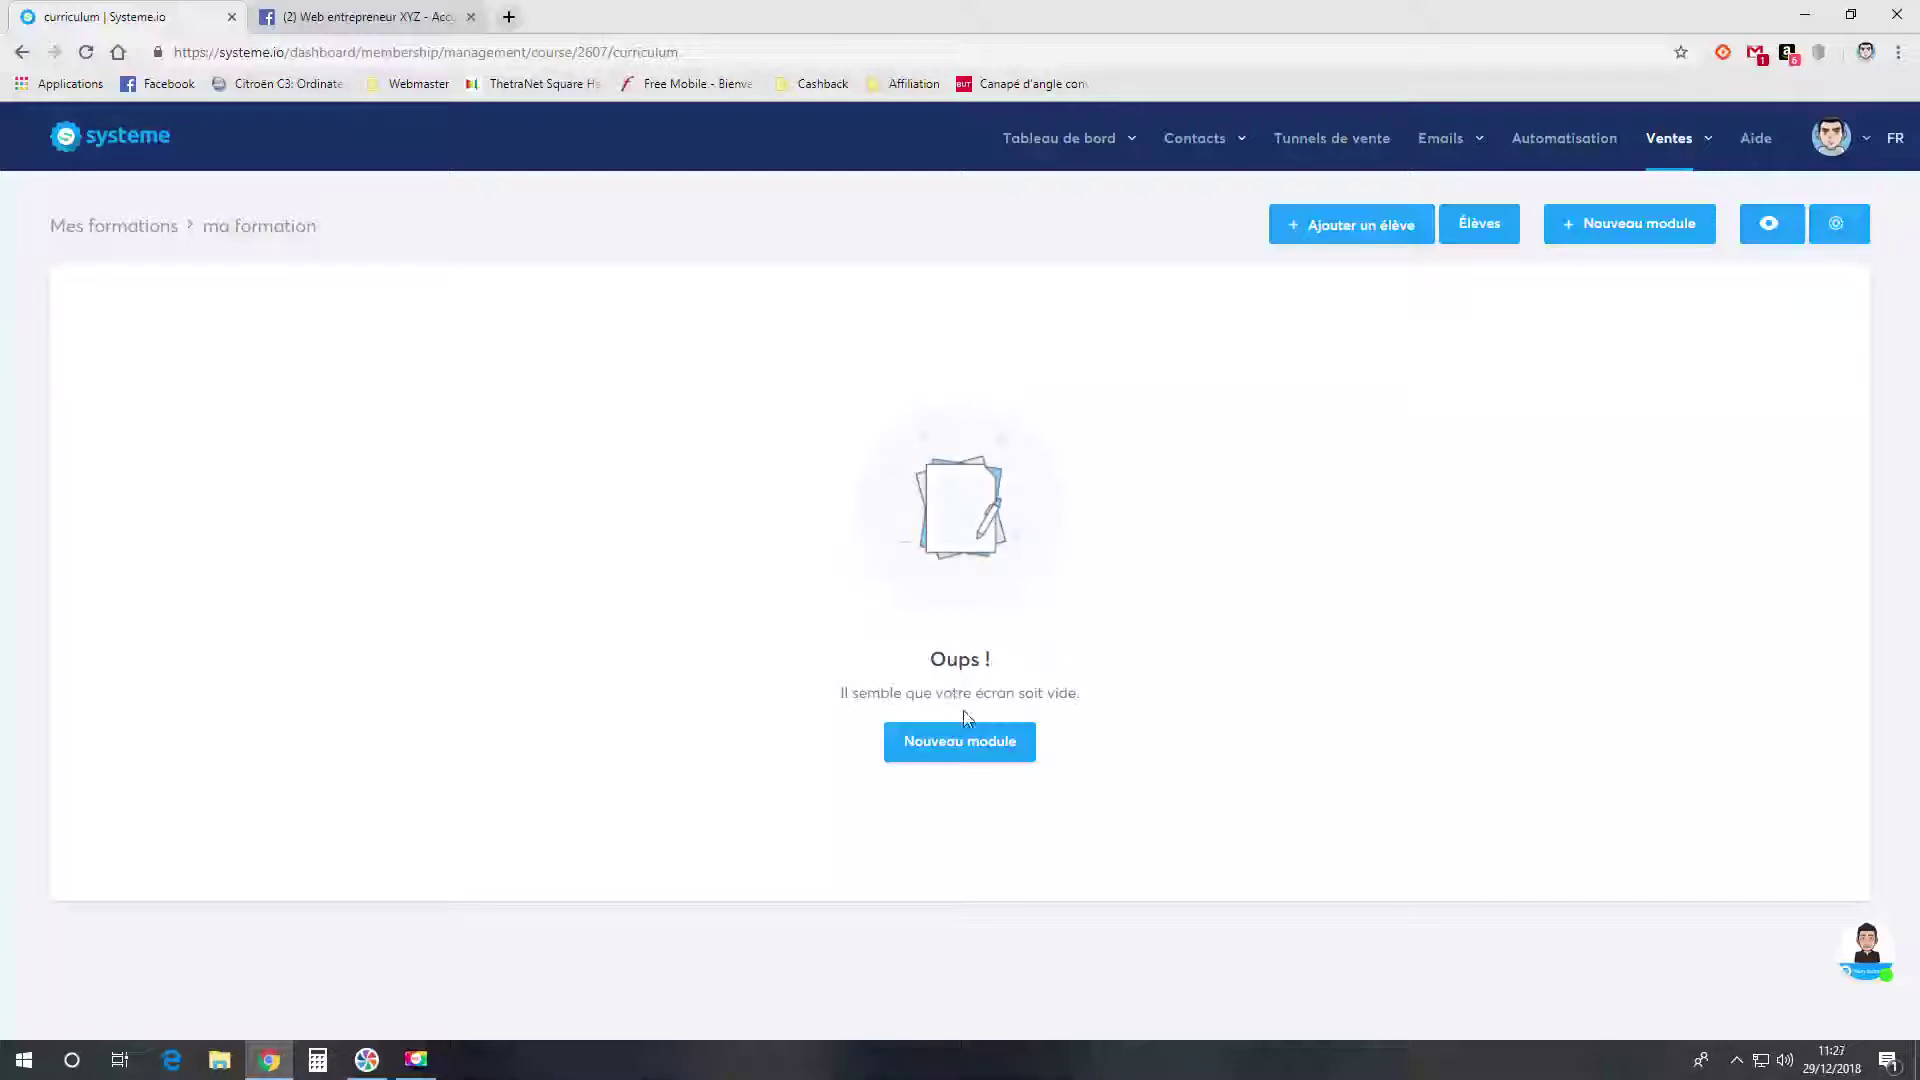
- Create a module named "module 1" in the empty course
left_click(982, 757)
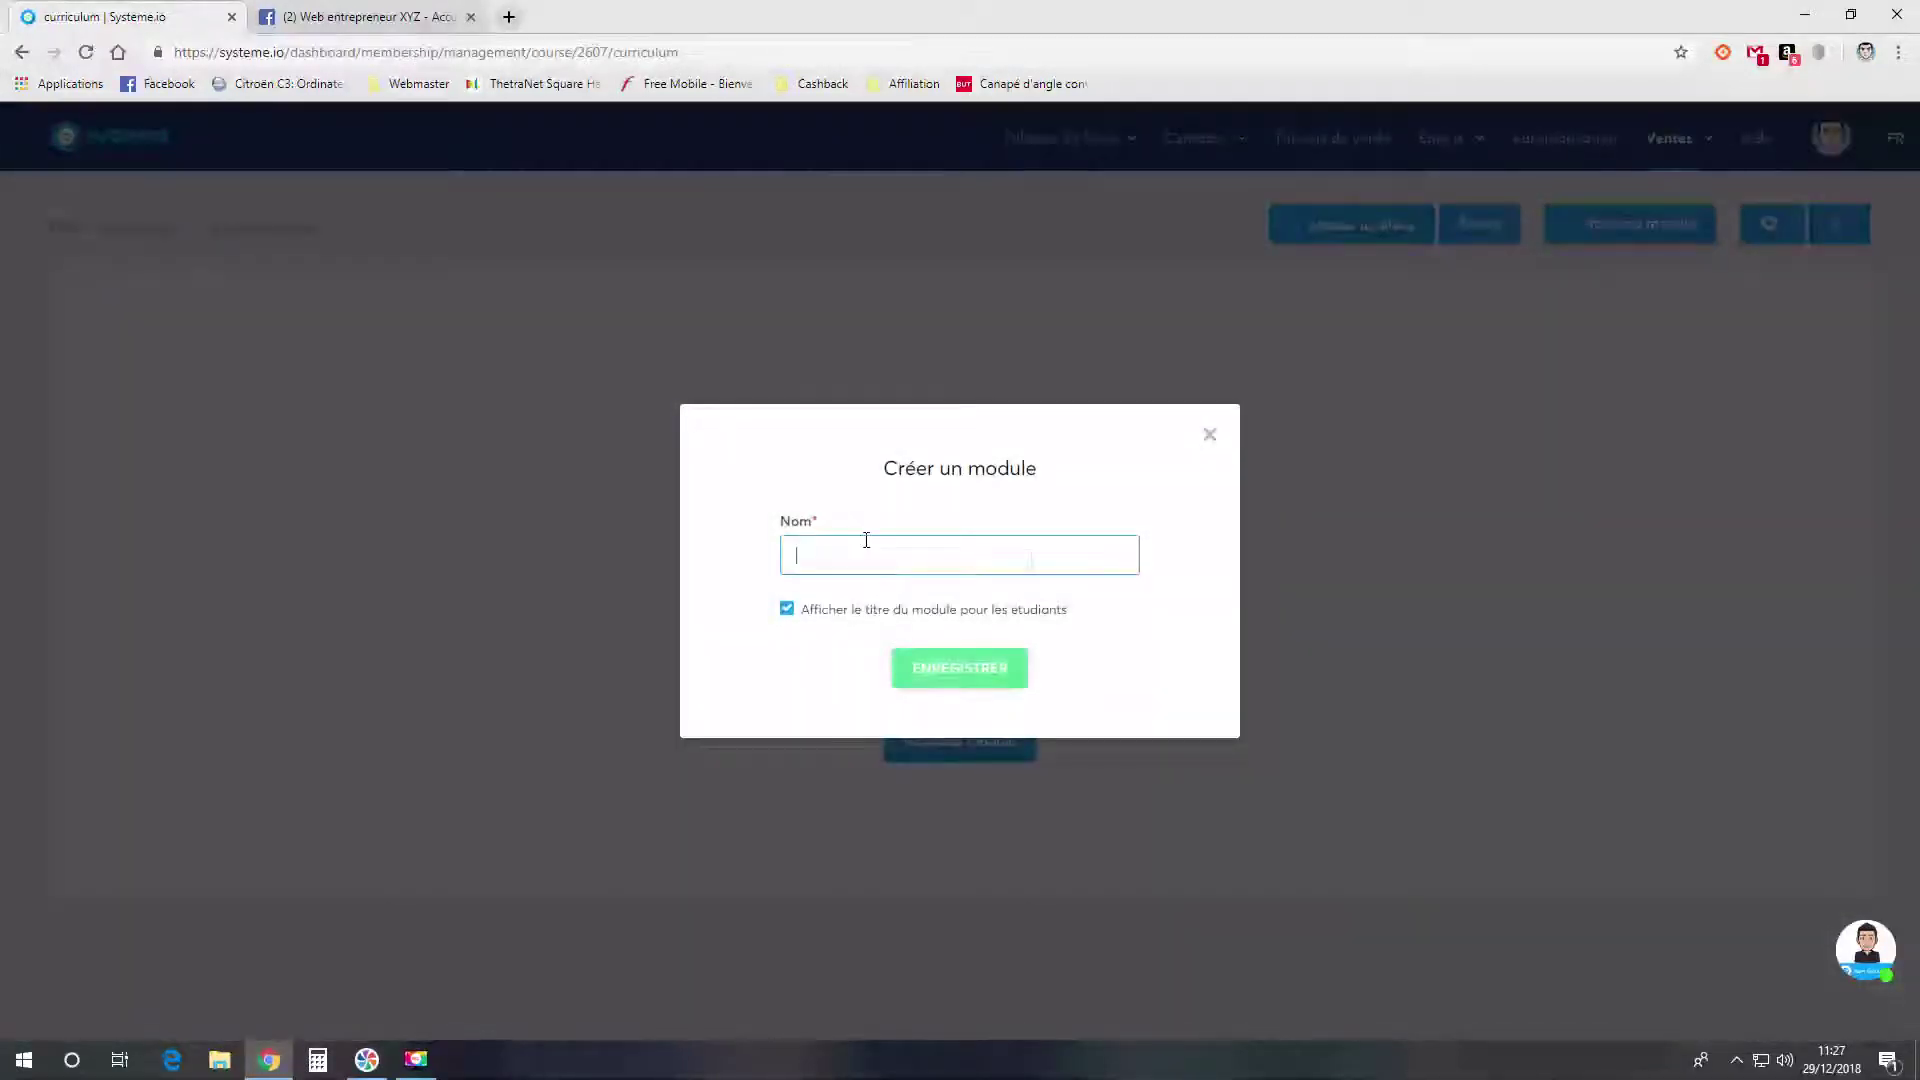
type("module 1")
key("Return")
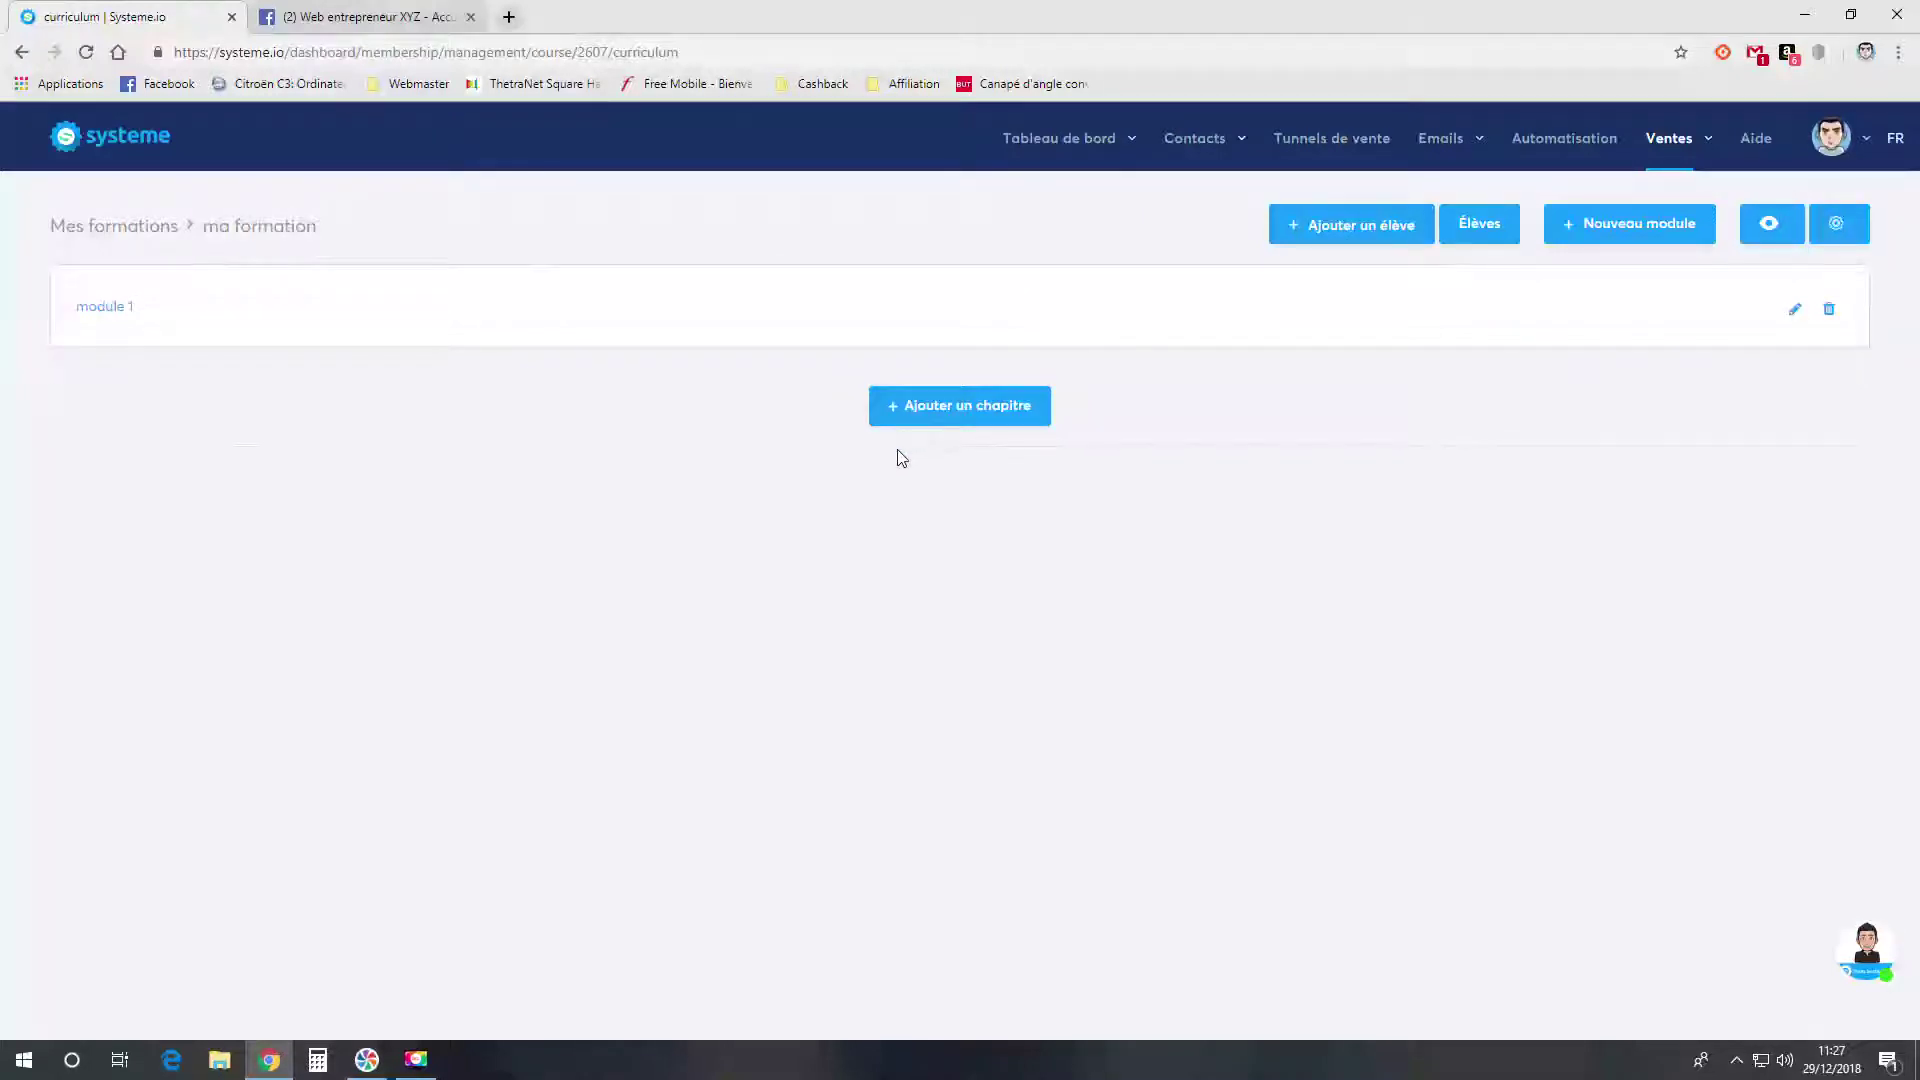
- Add a chapter named "chapitre 1" to module 1, save it and exit the page editor back to the curriculum
left_click(937, 405)
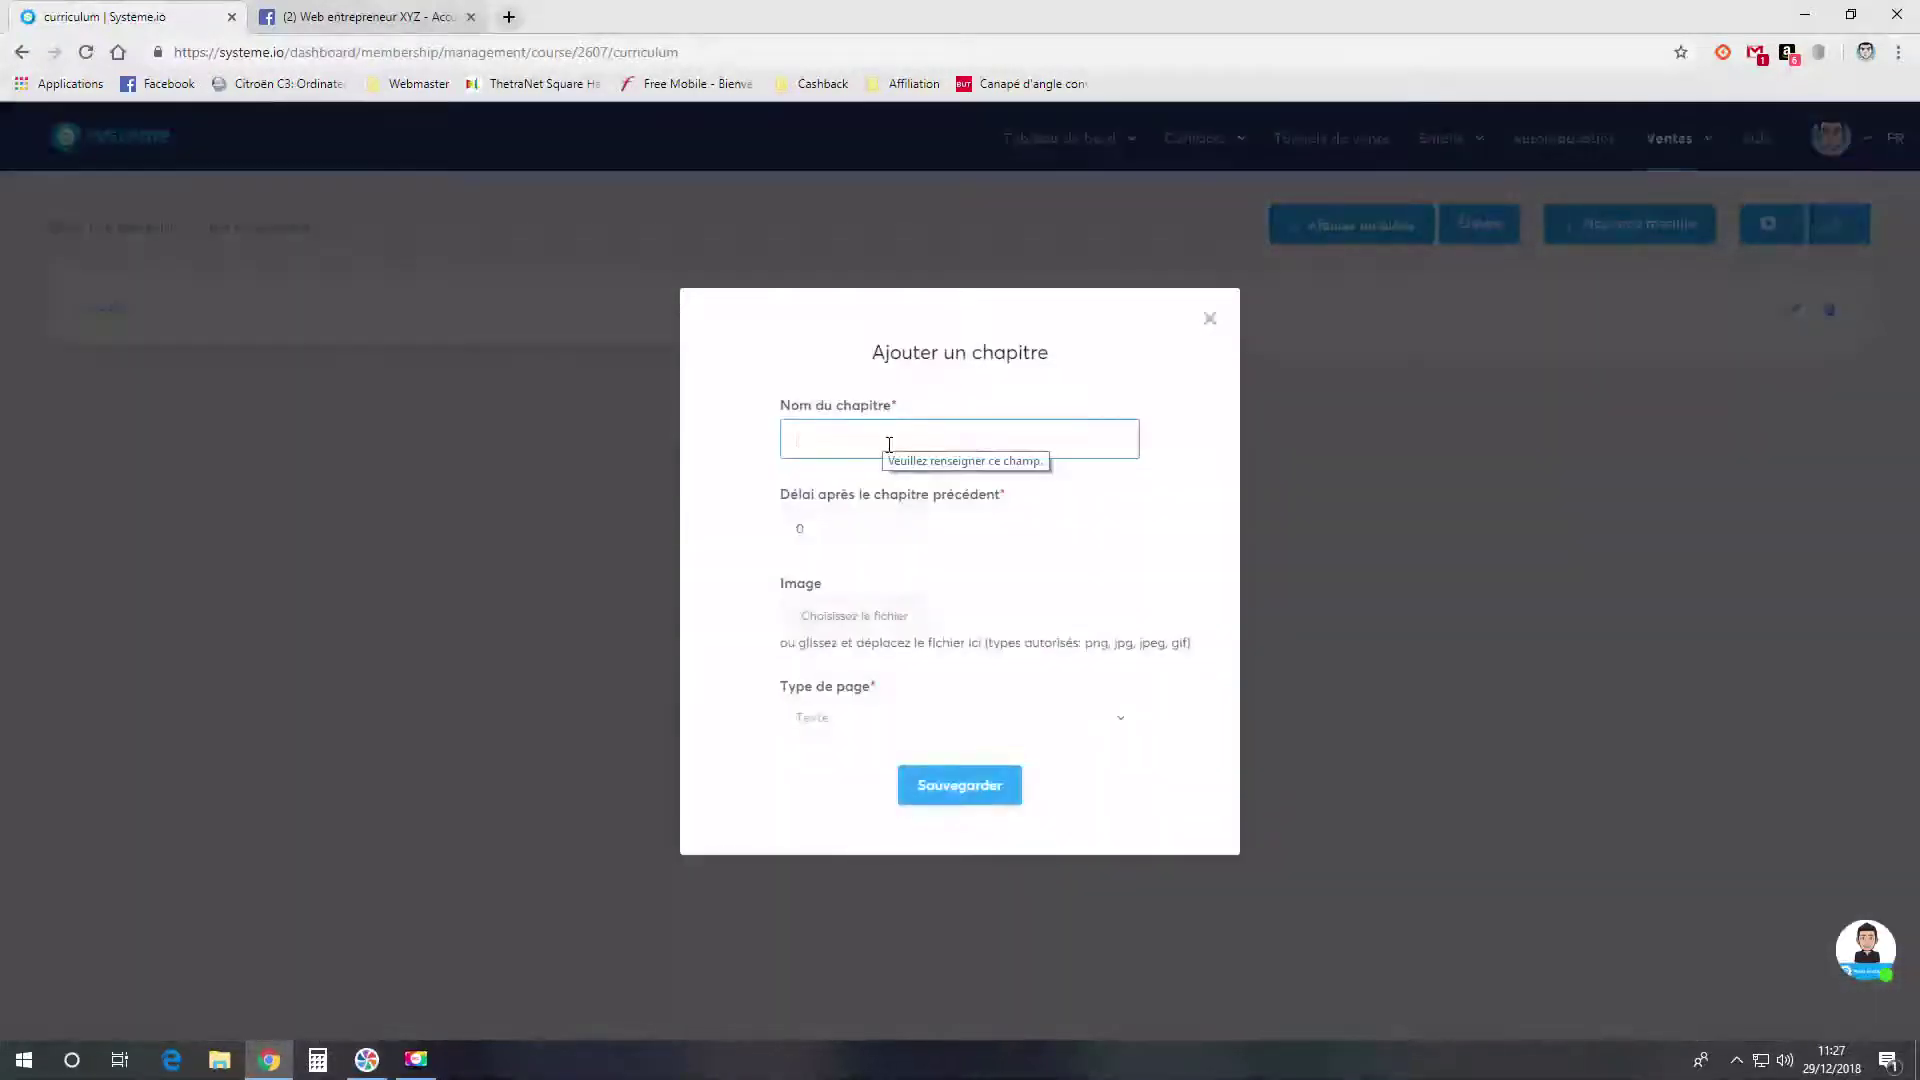
type("chapitre ")
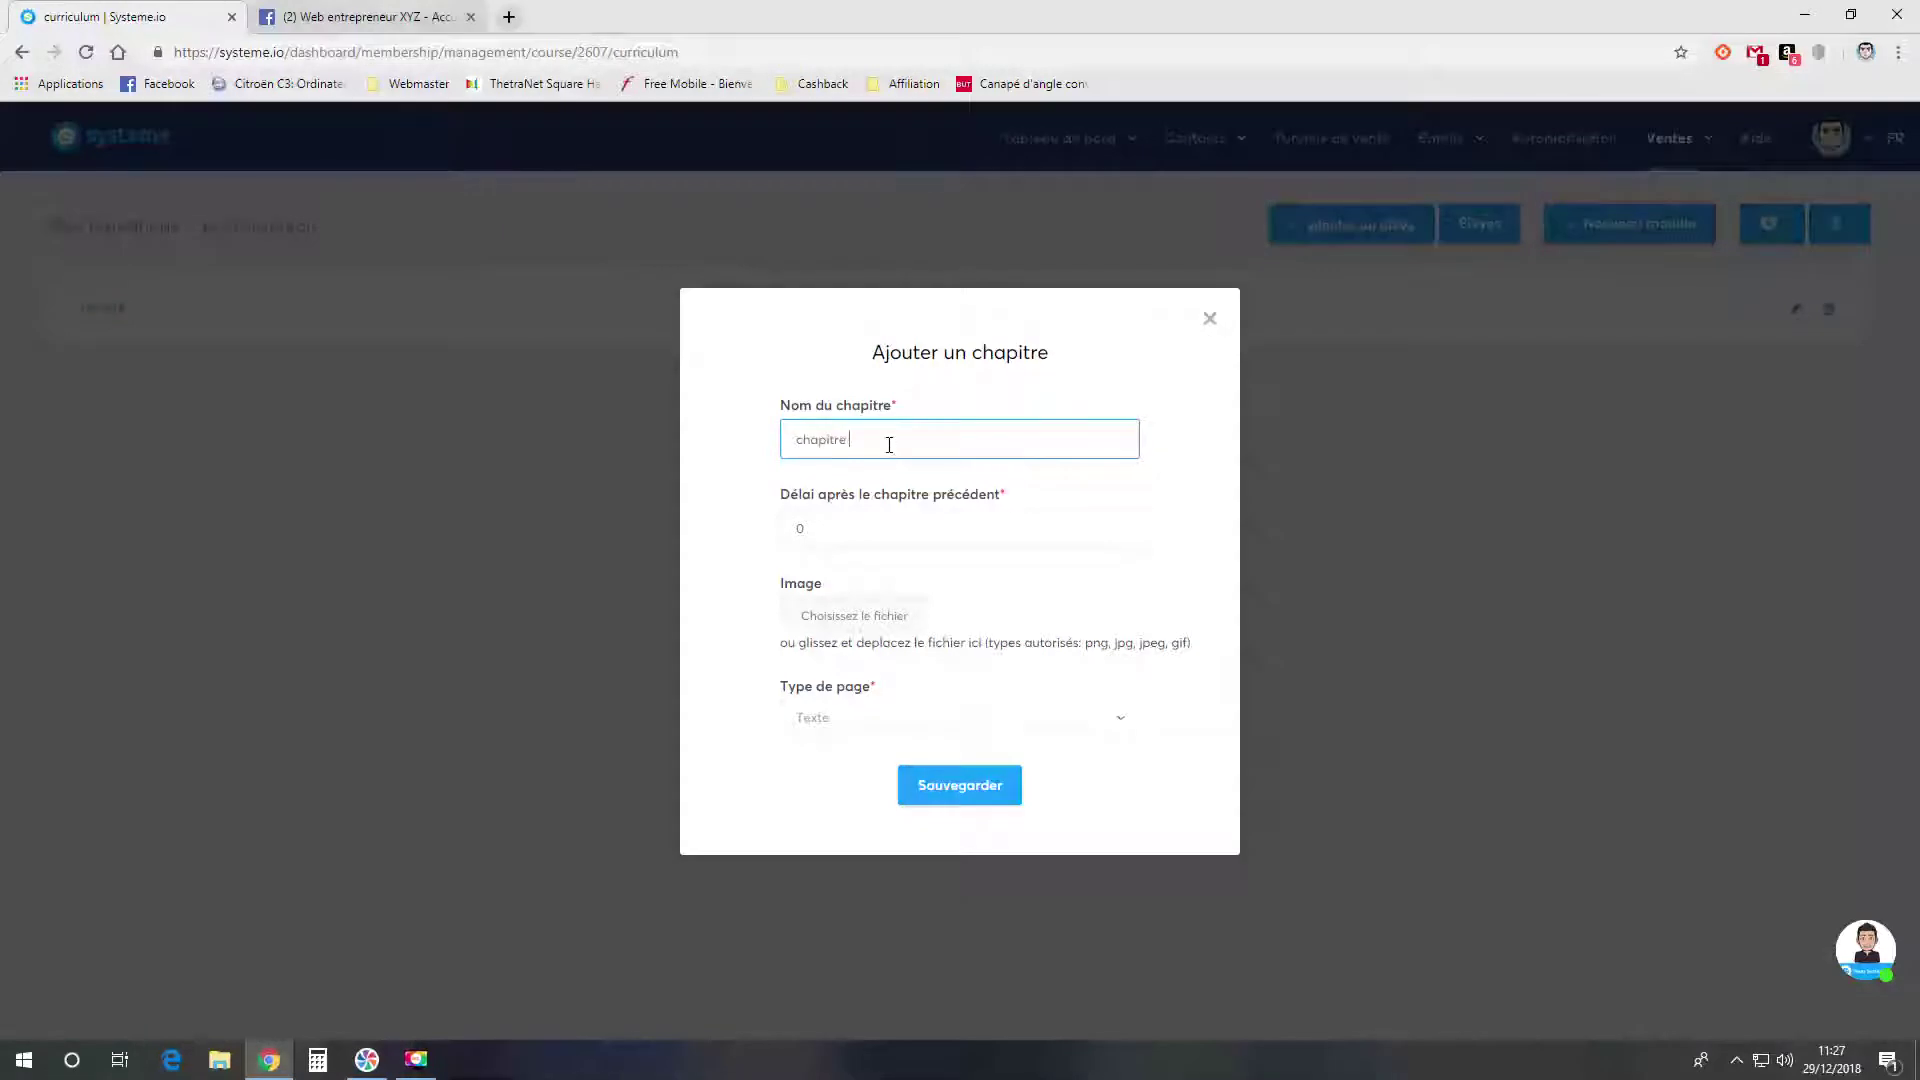
type("1")
left_click(978, 795)
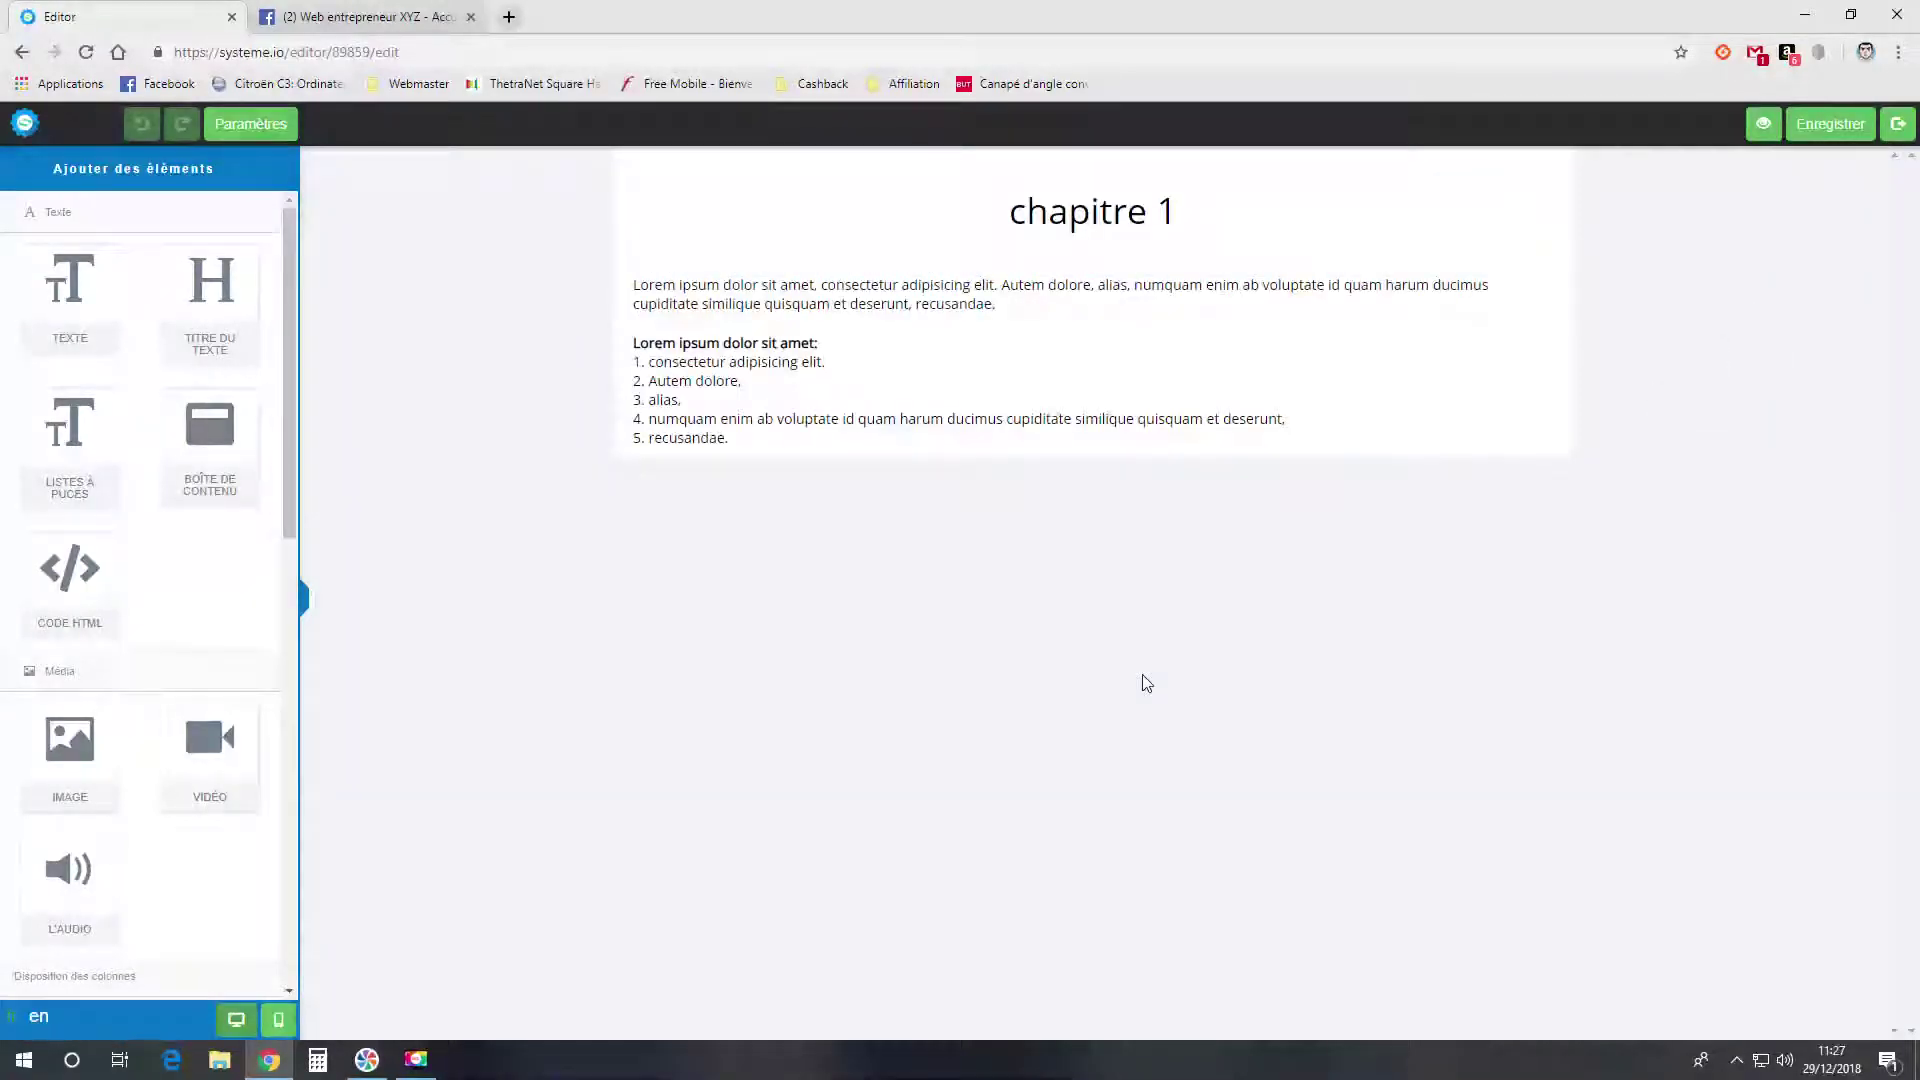
left_click(1895, 138)
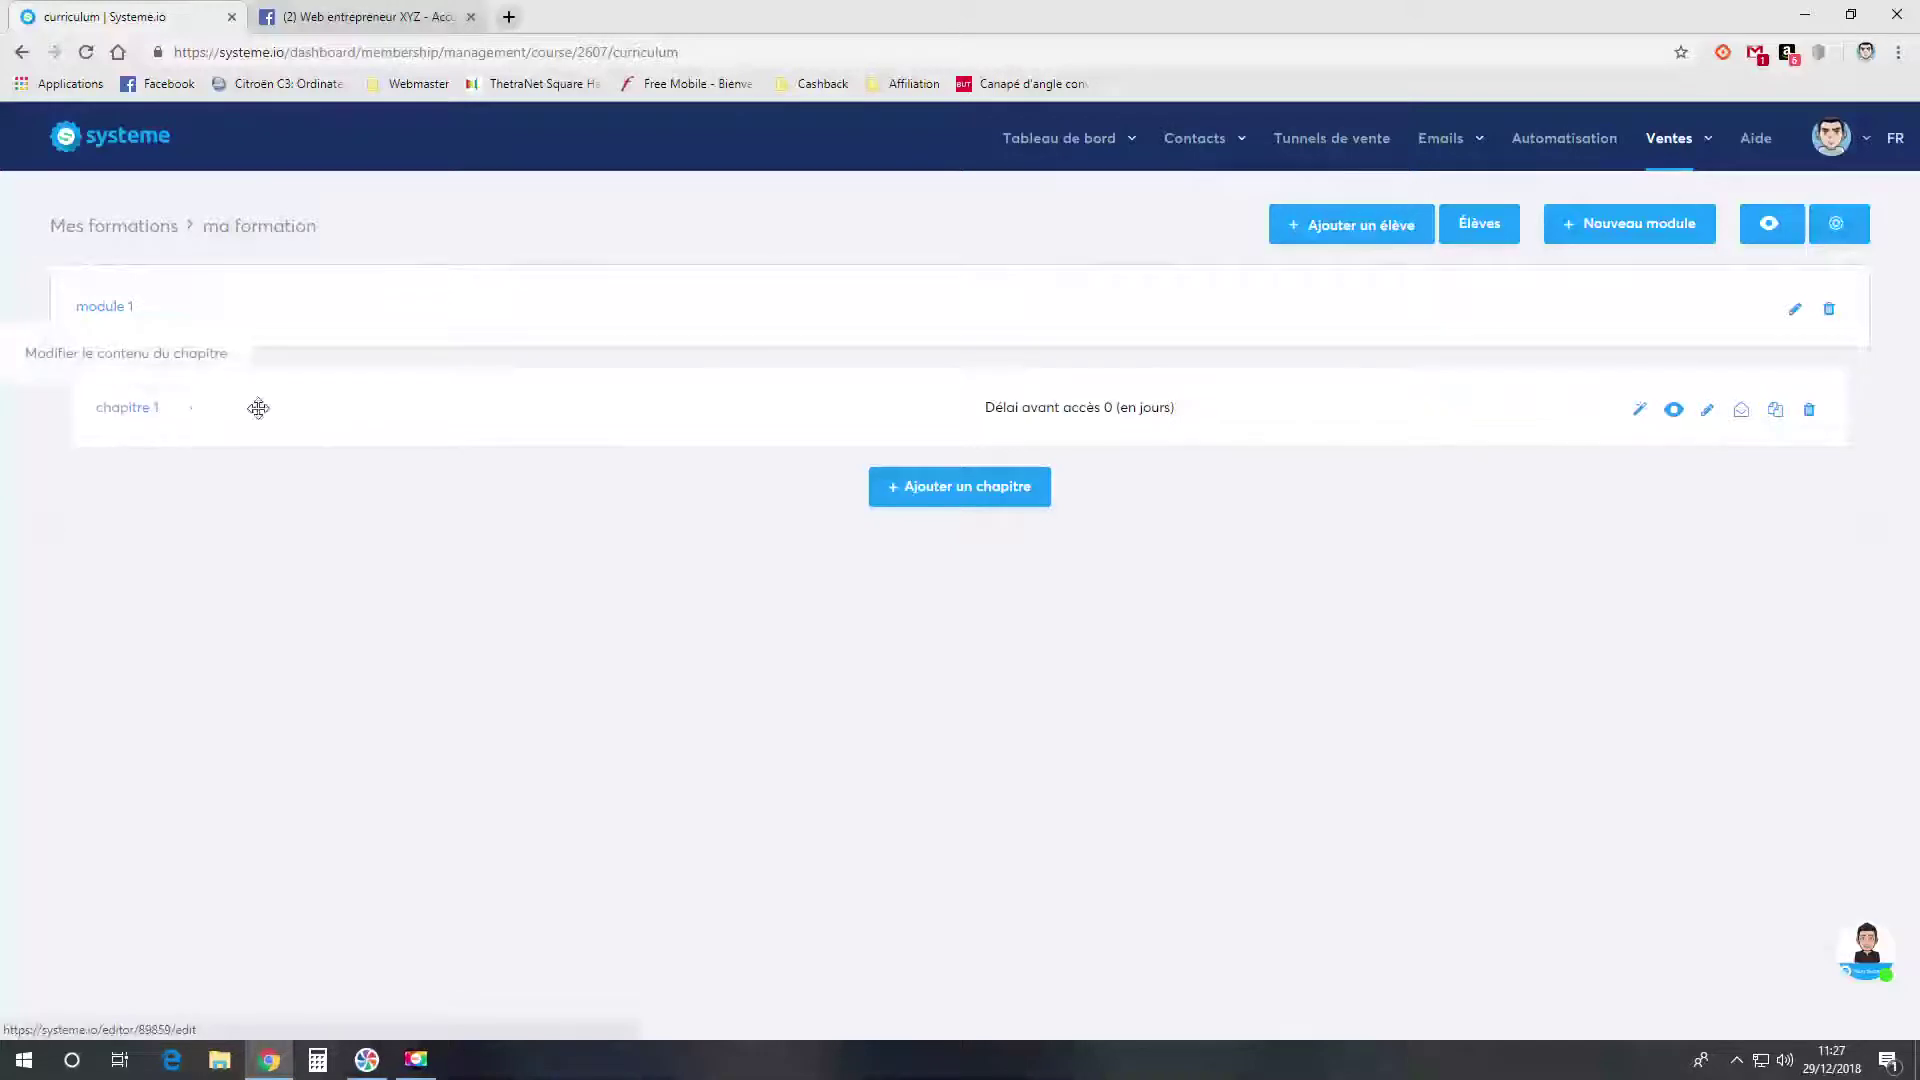
- Add a second chapter named "chapitre 1 vidéo" with the page type Vidéo and save it
left_click(950, 500)
left_click(921, 441)
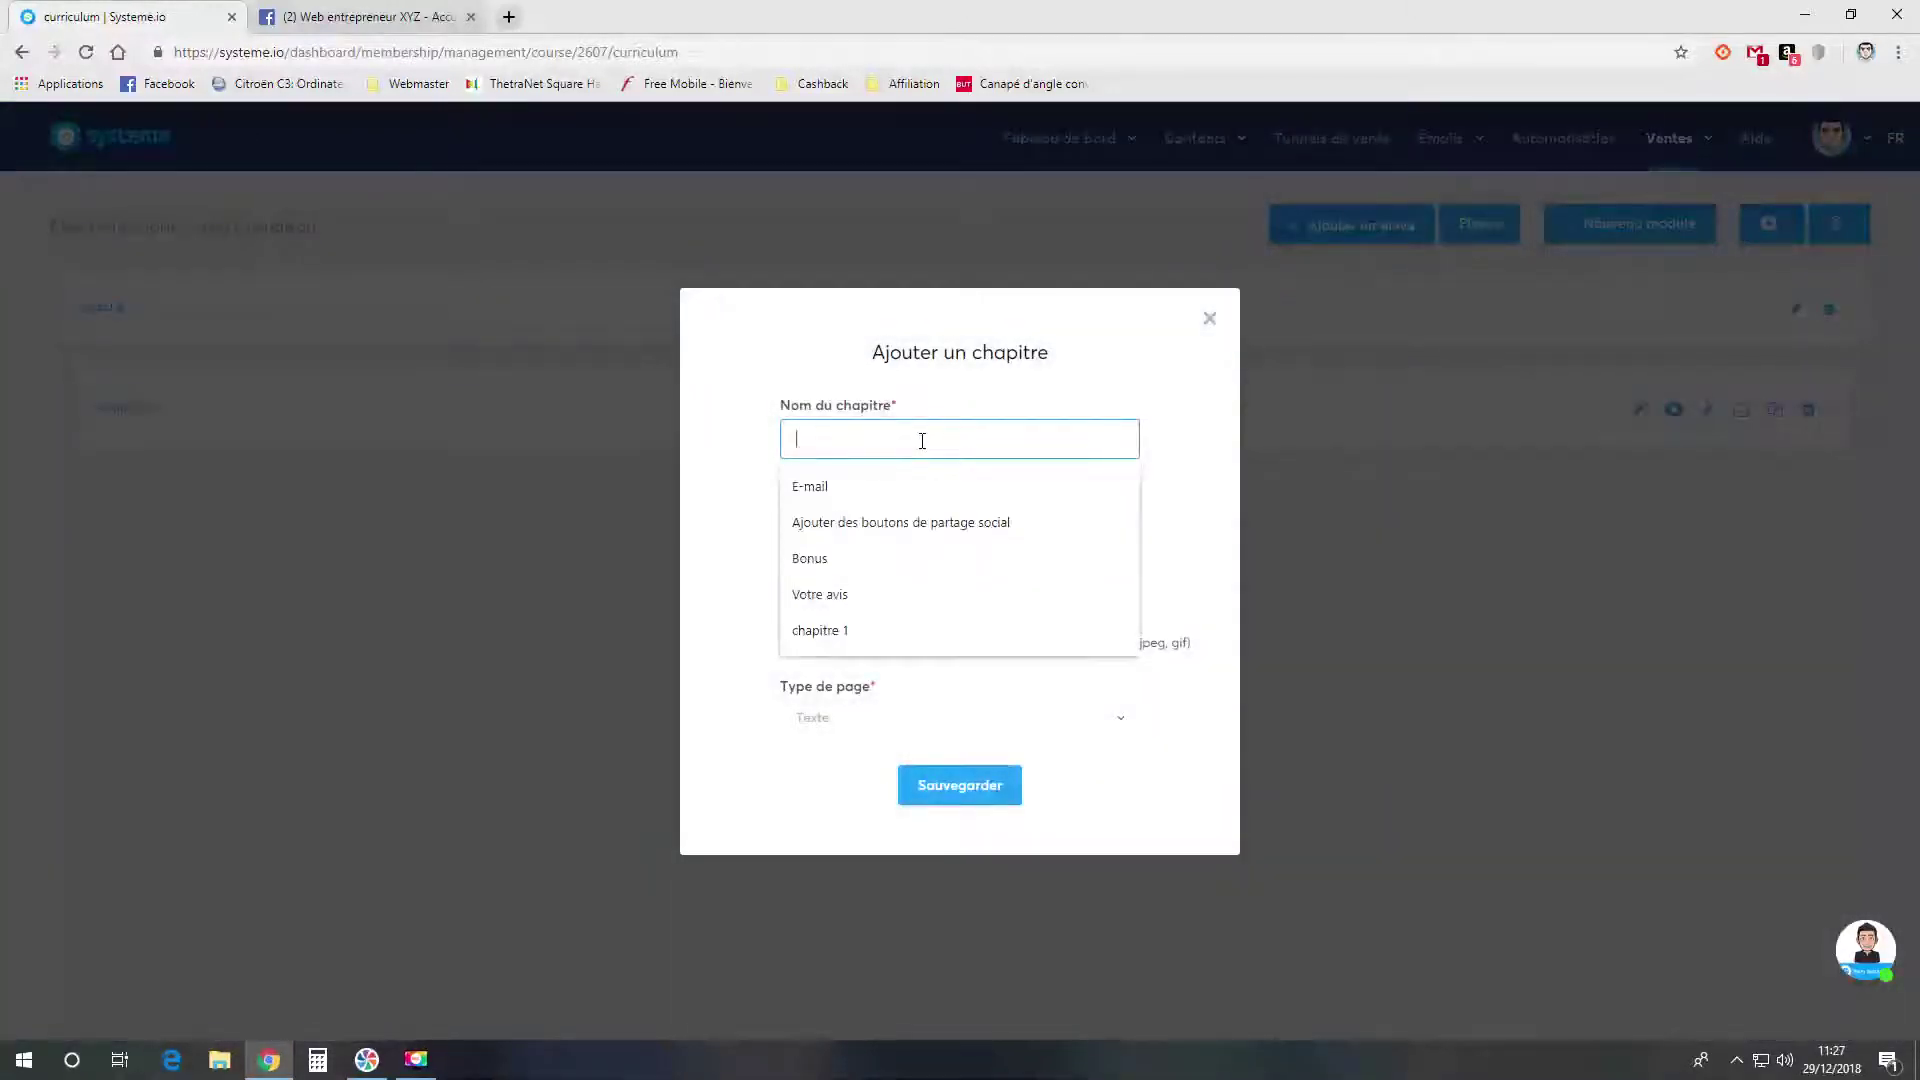
type("chapitre")
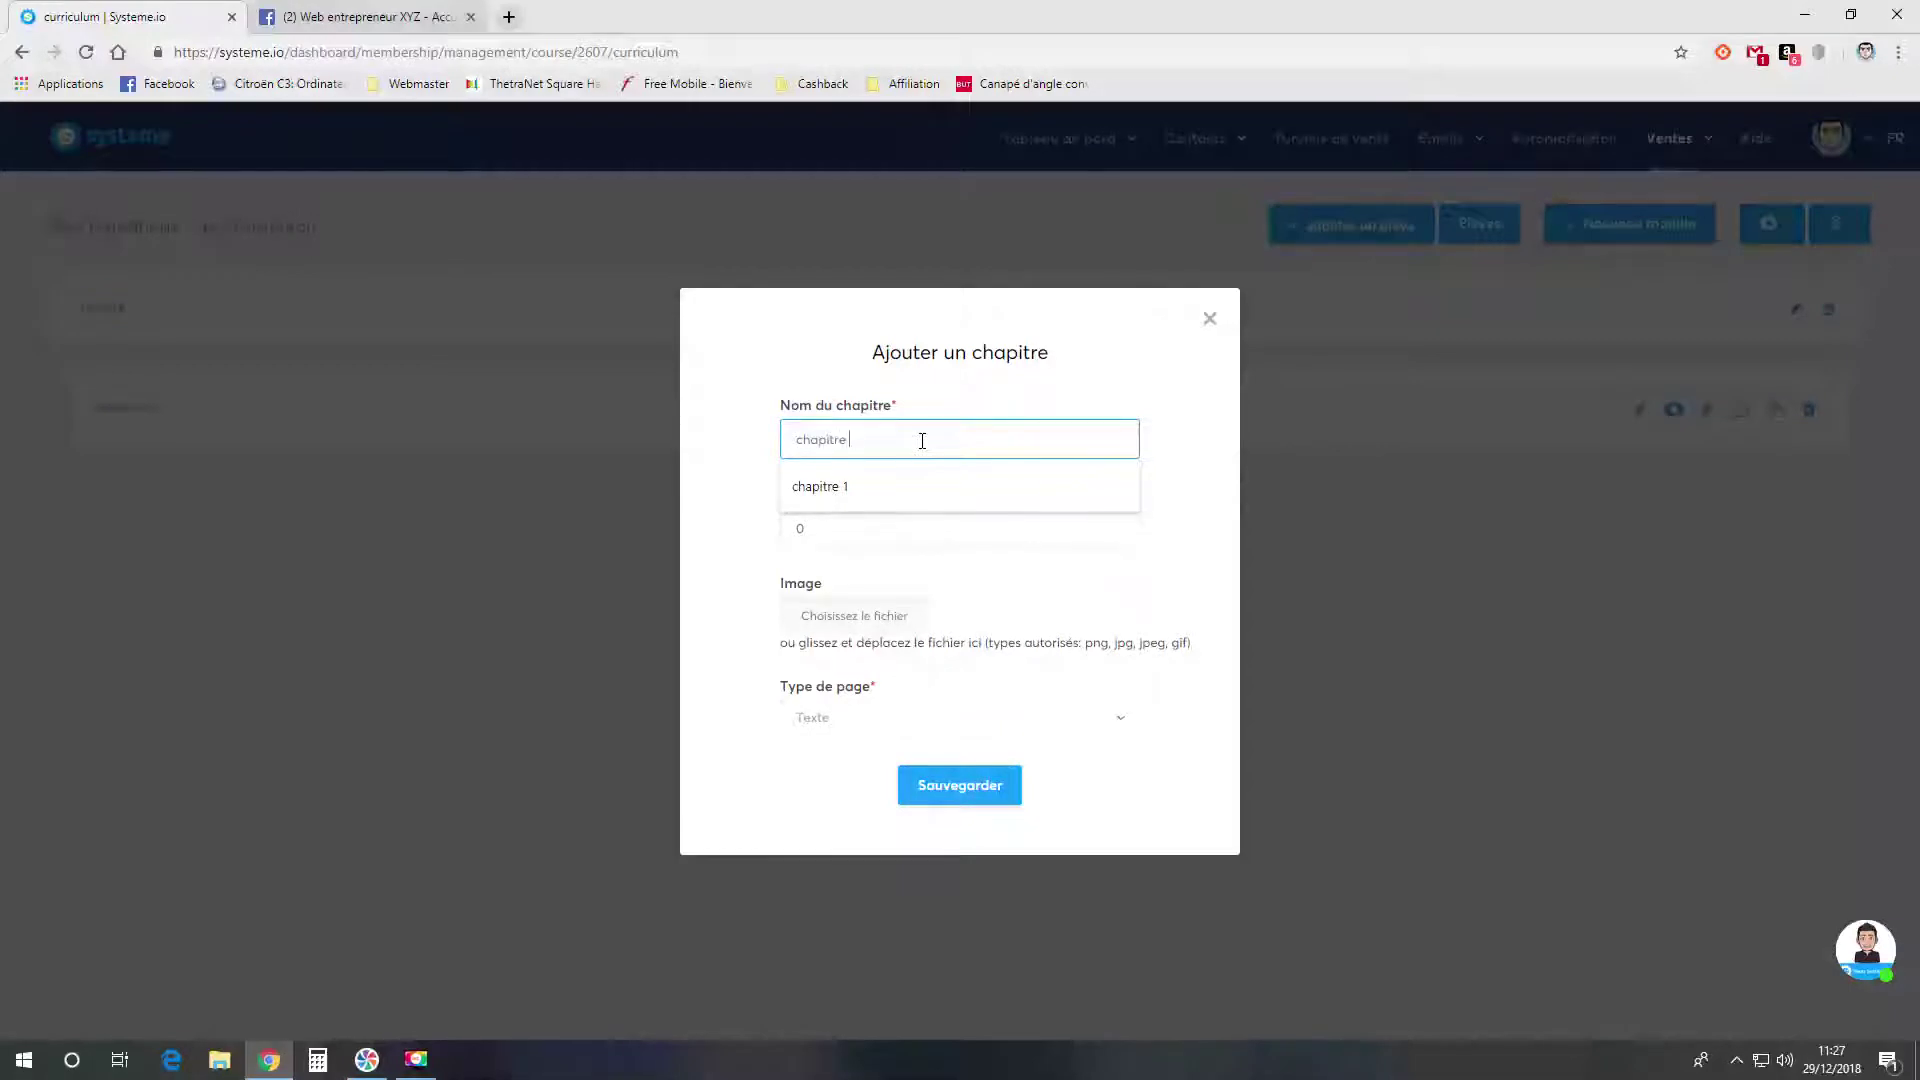
type(" 1 vidéo")
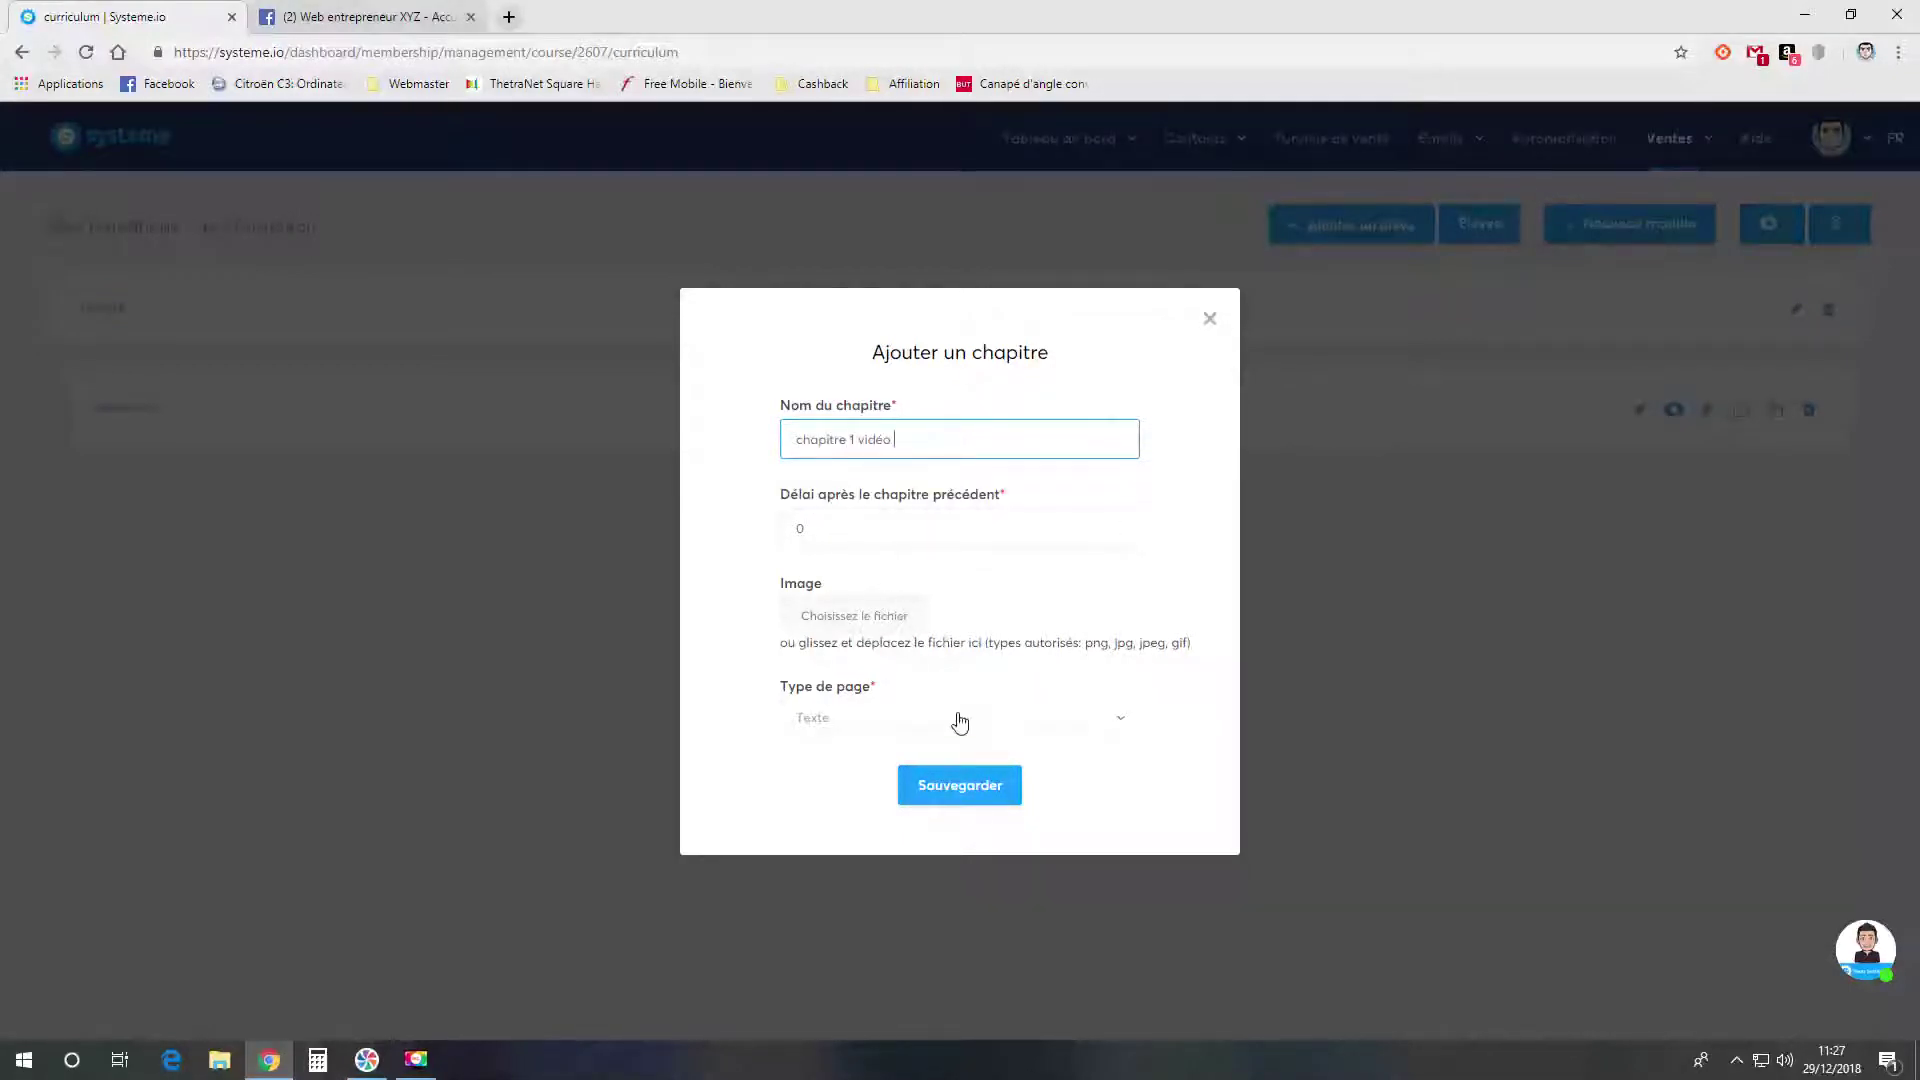
left_click(880, 722)
left_click(866, 795)
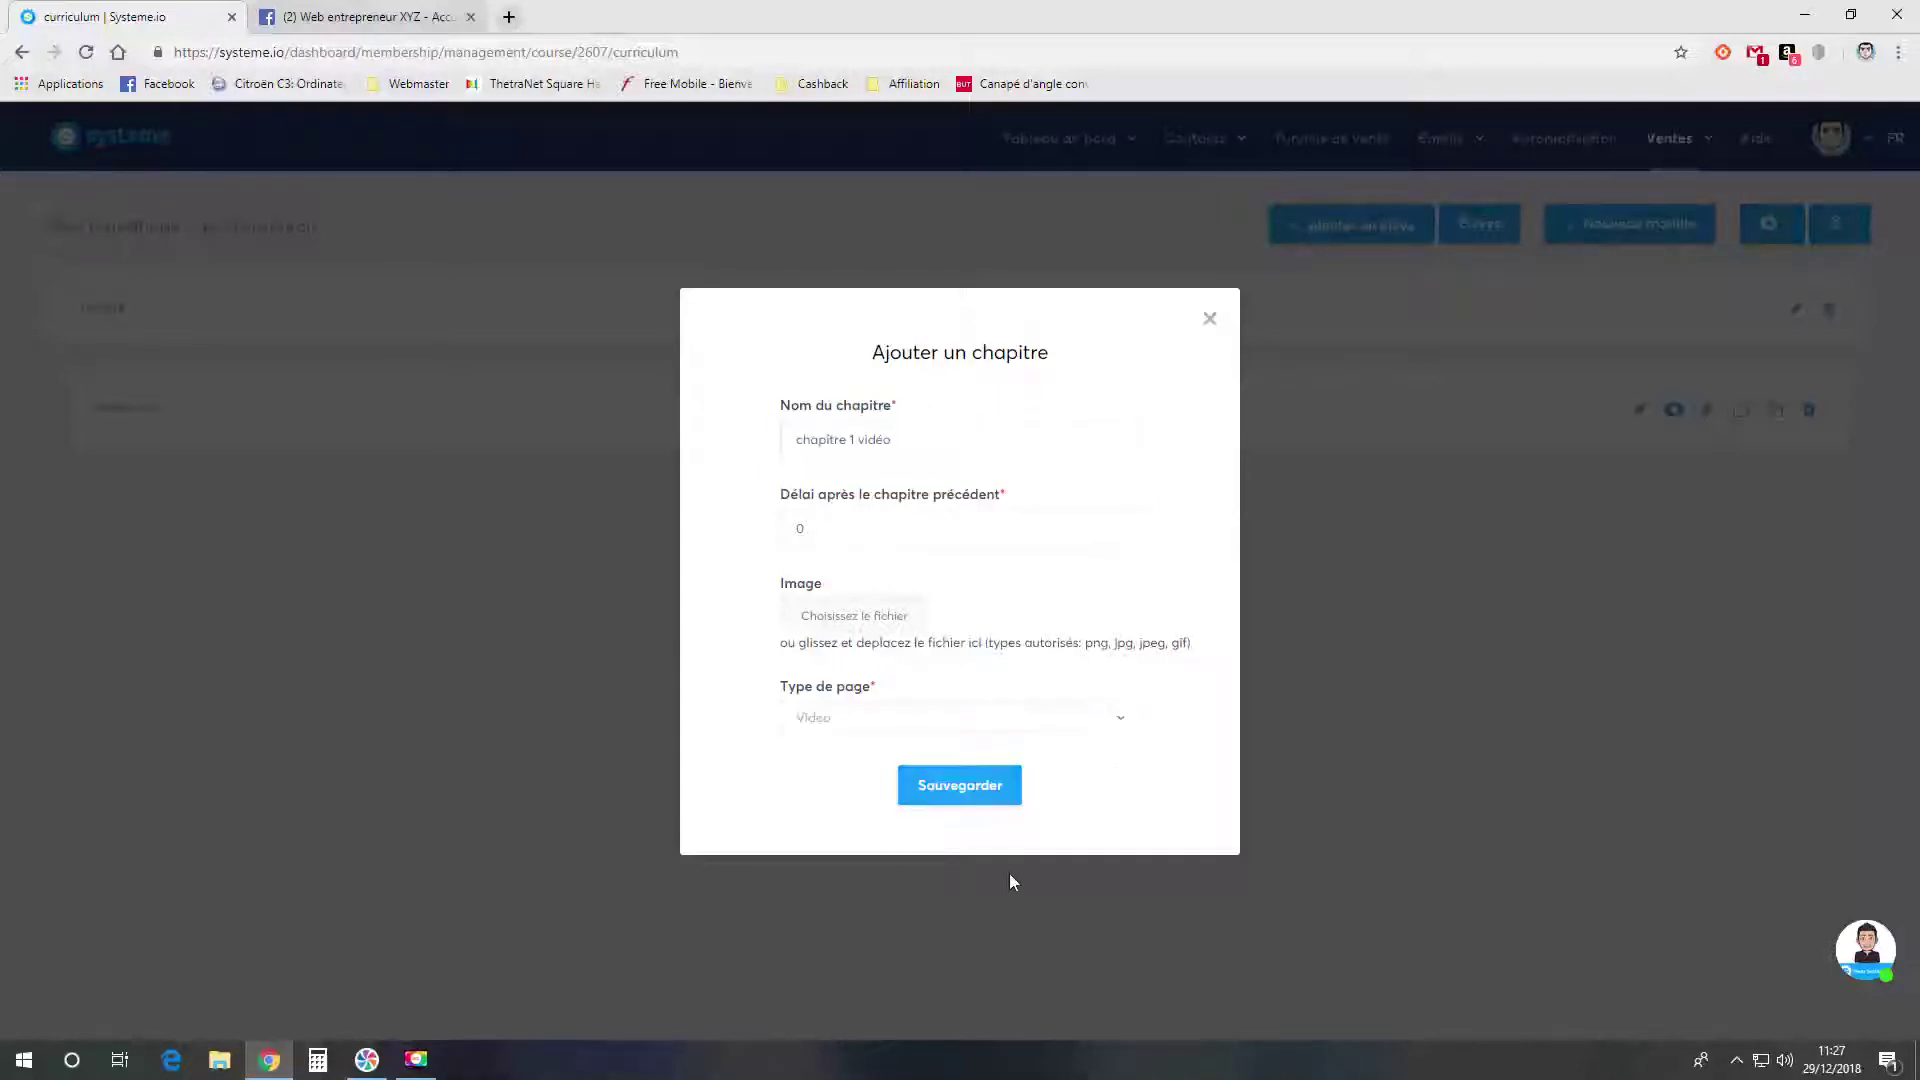
left_click(975, 795)
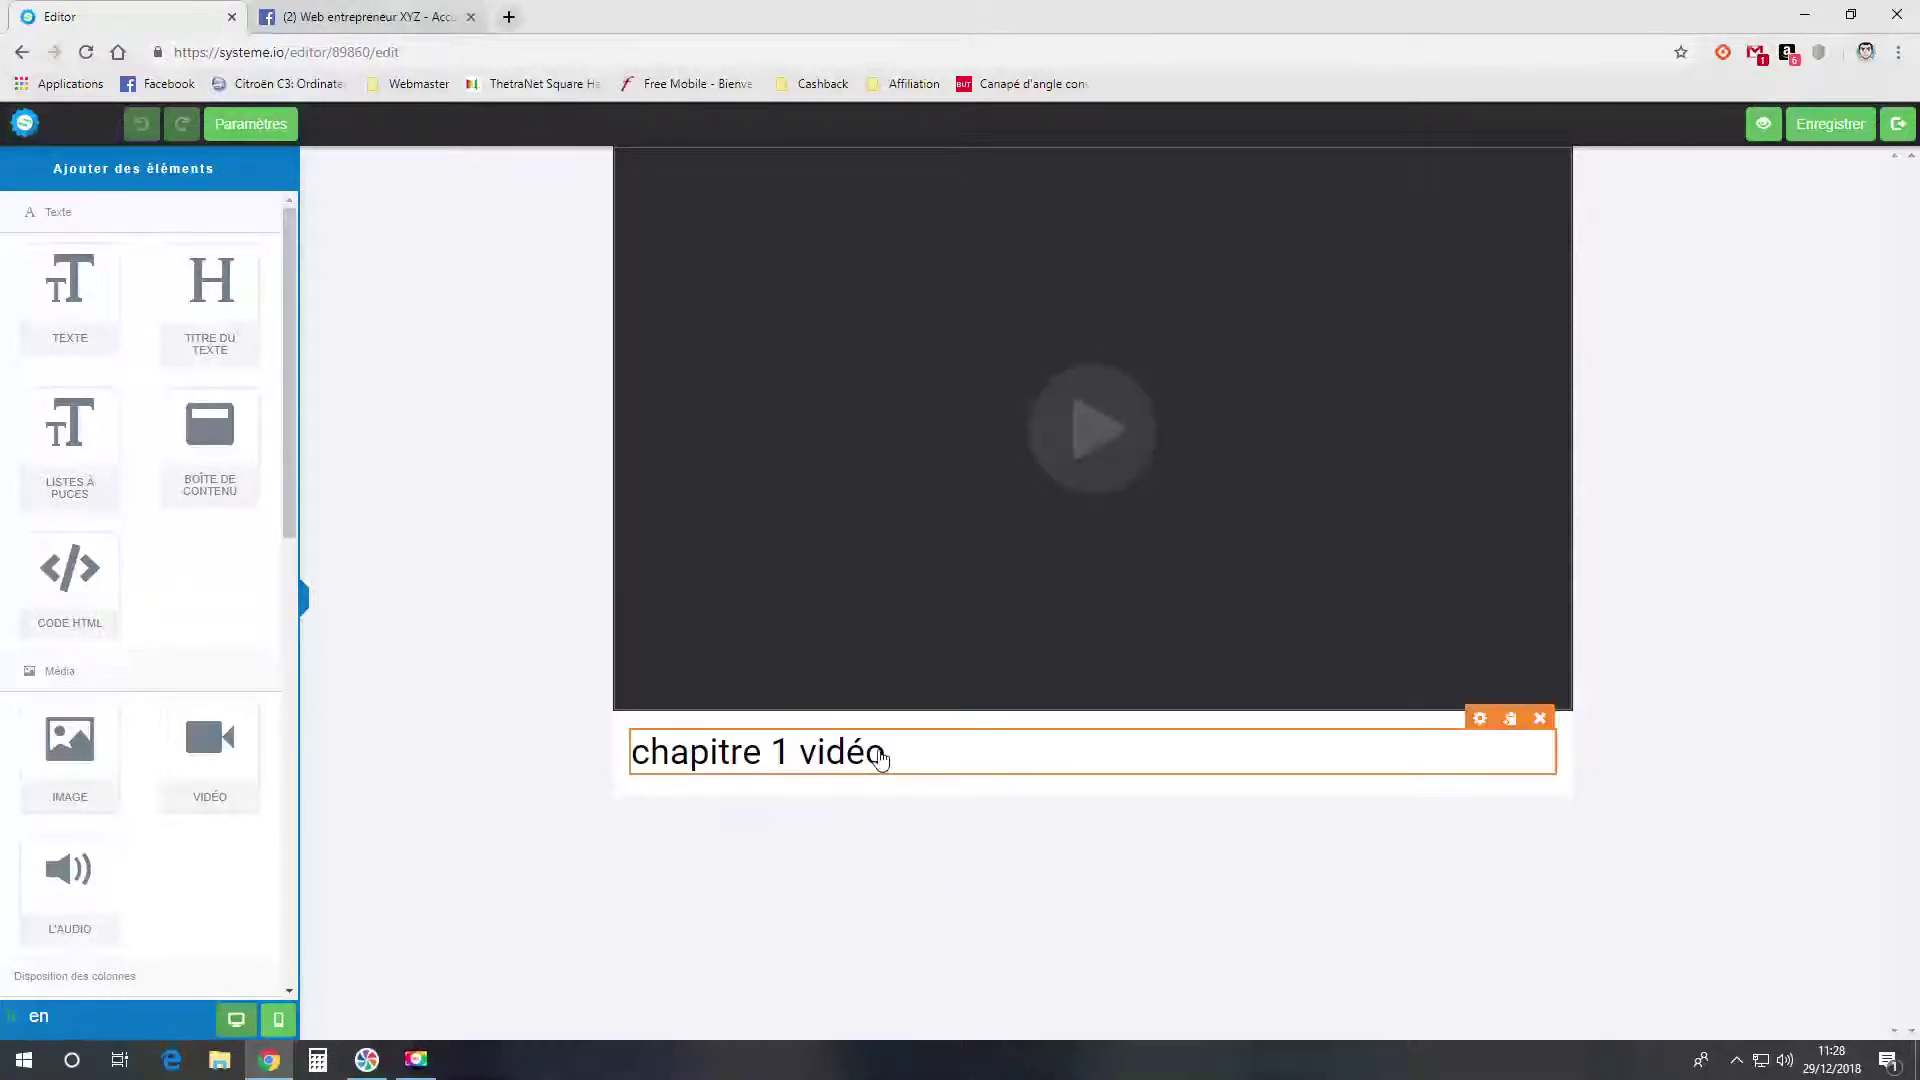
- Replace the heading below the video with "Vidéo formation"
left_click(878, 753)
left_click_drag(921, 754, 608, 771)
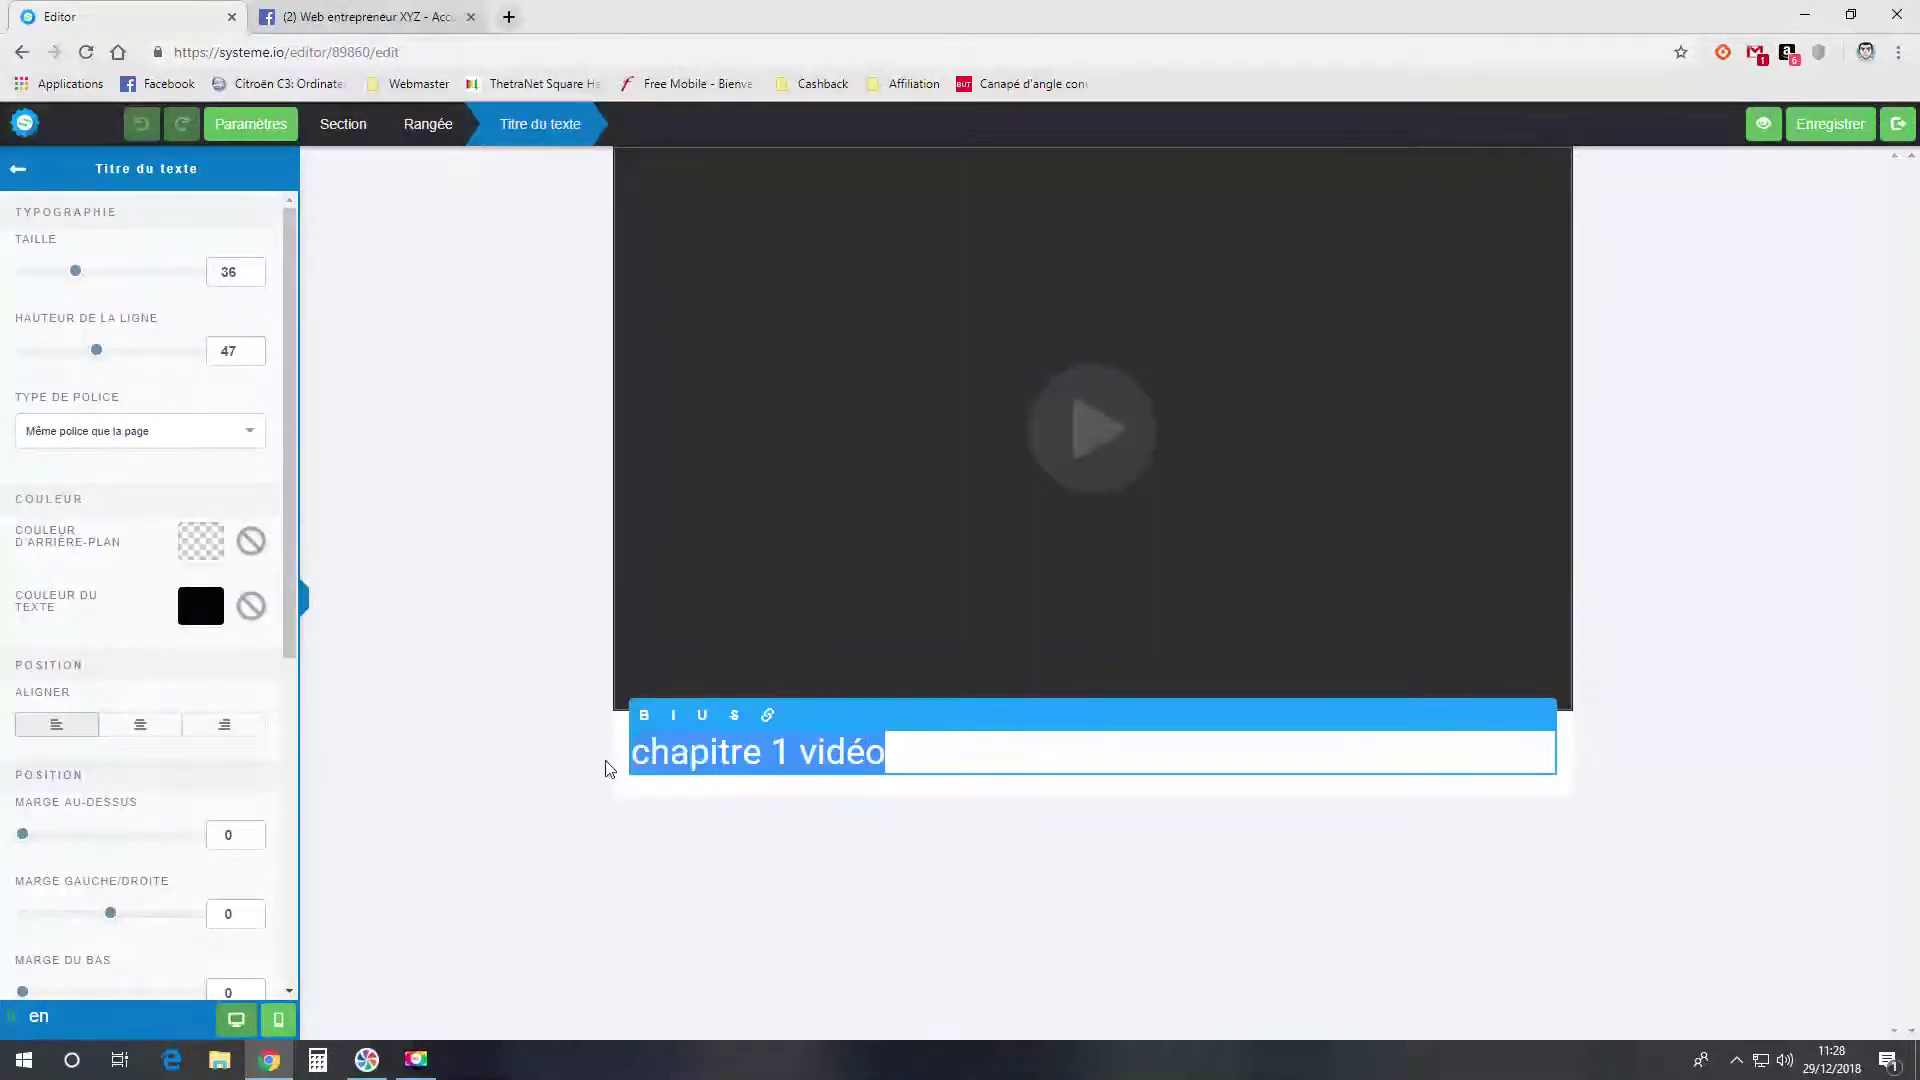
type("Vidép")
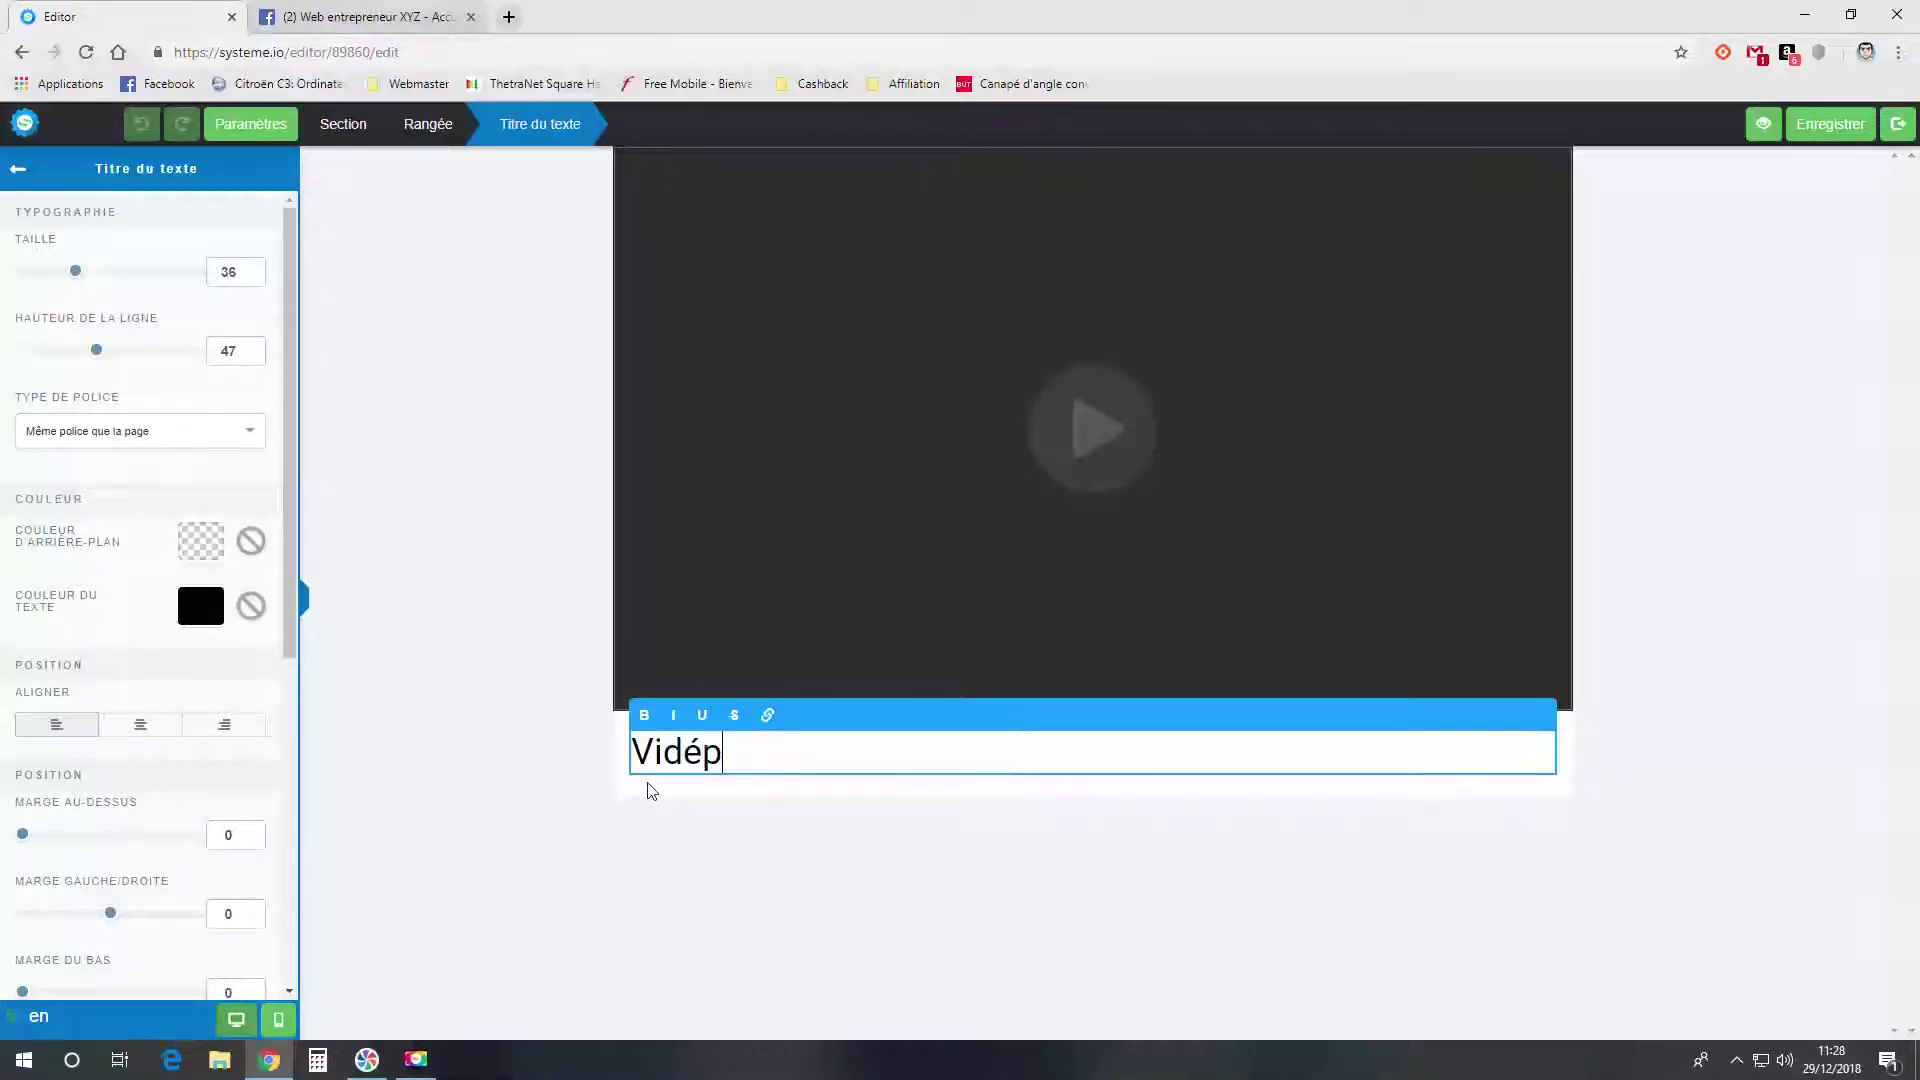
key("BackSpace")
type("o formation")
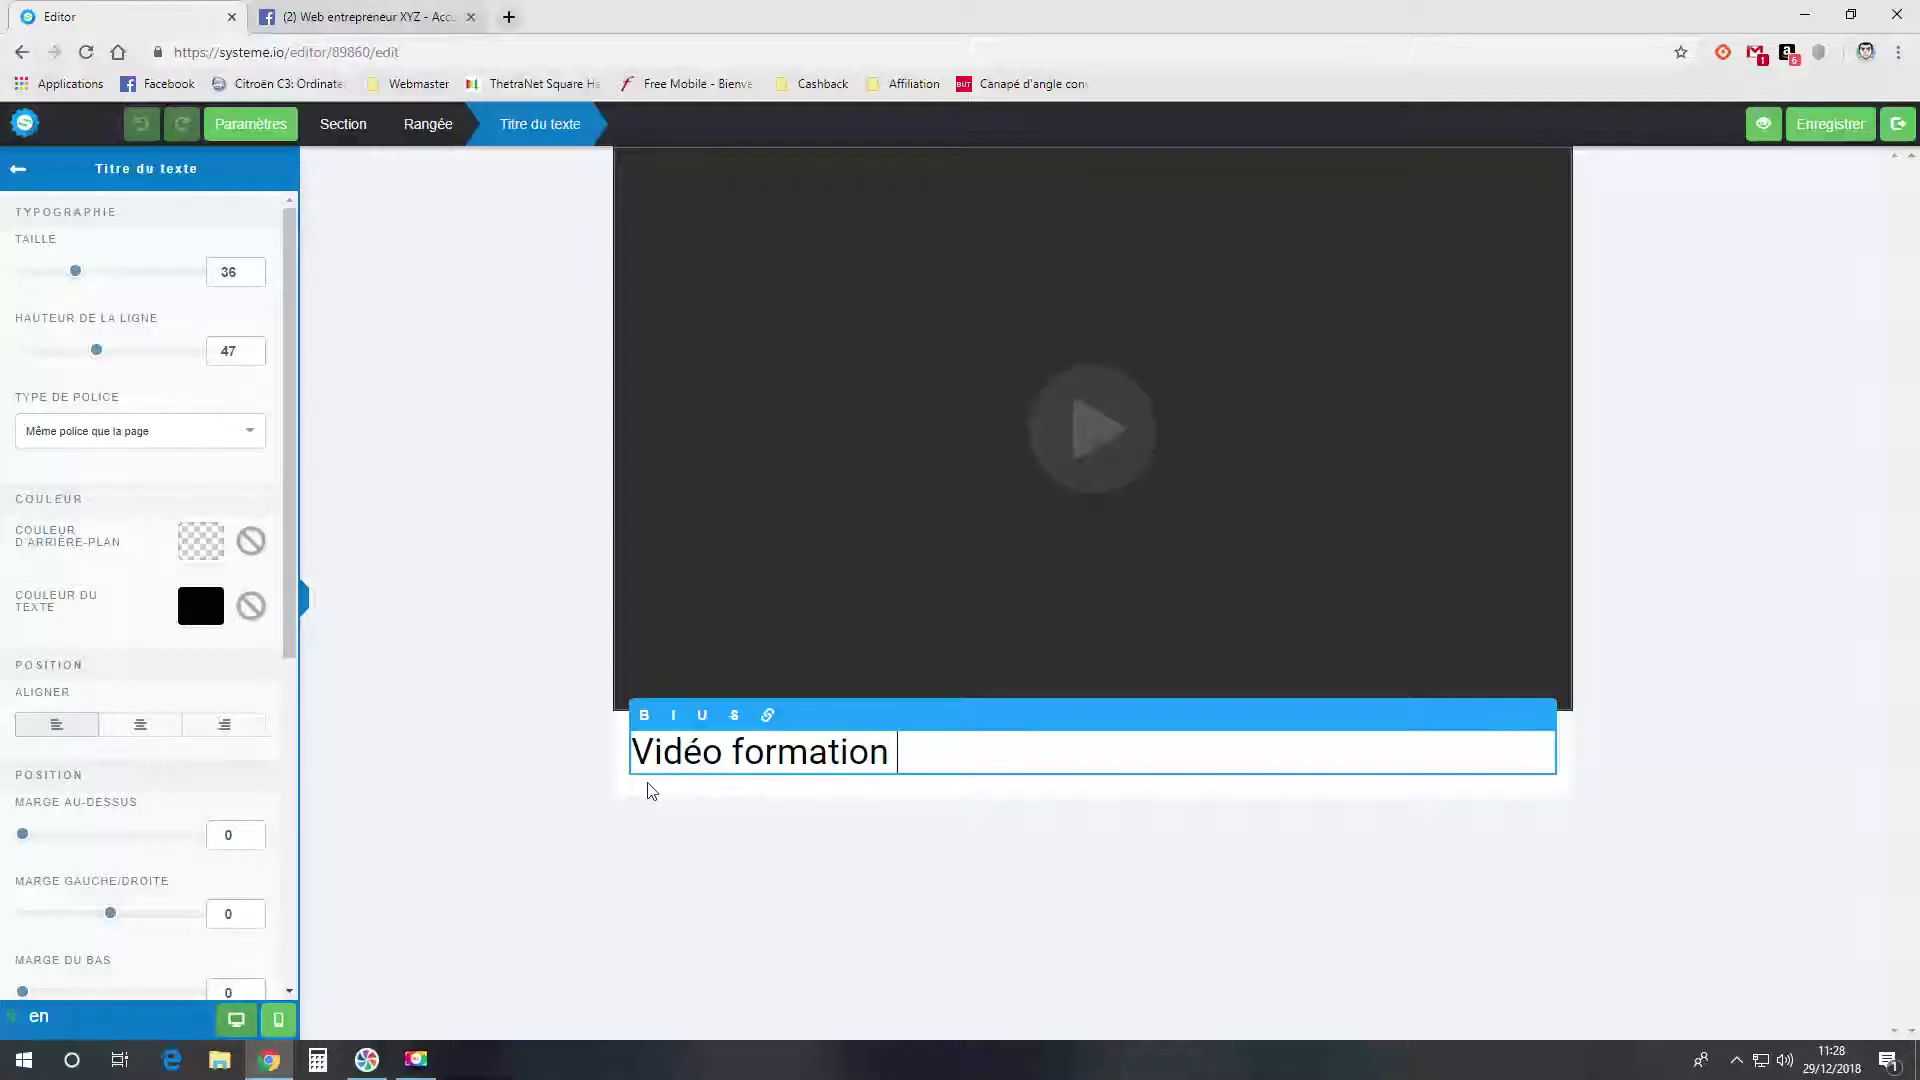
left_click(763, 951)
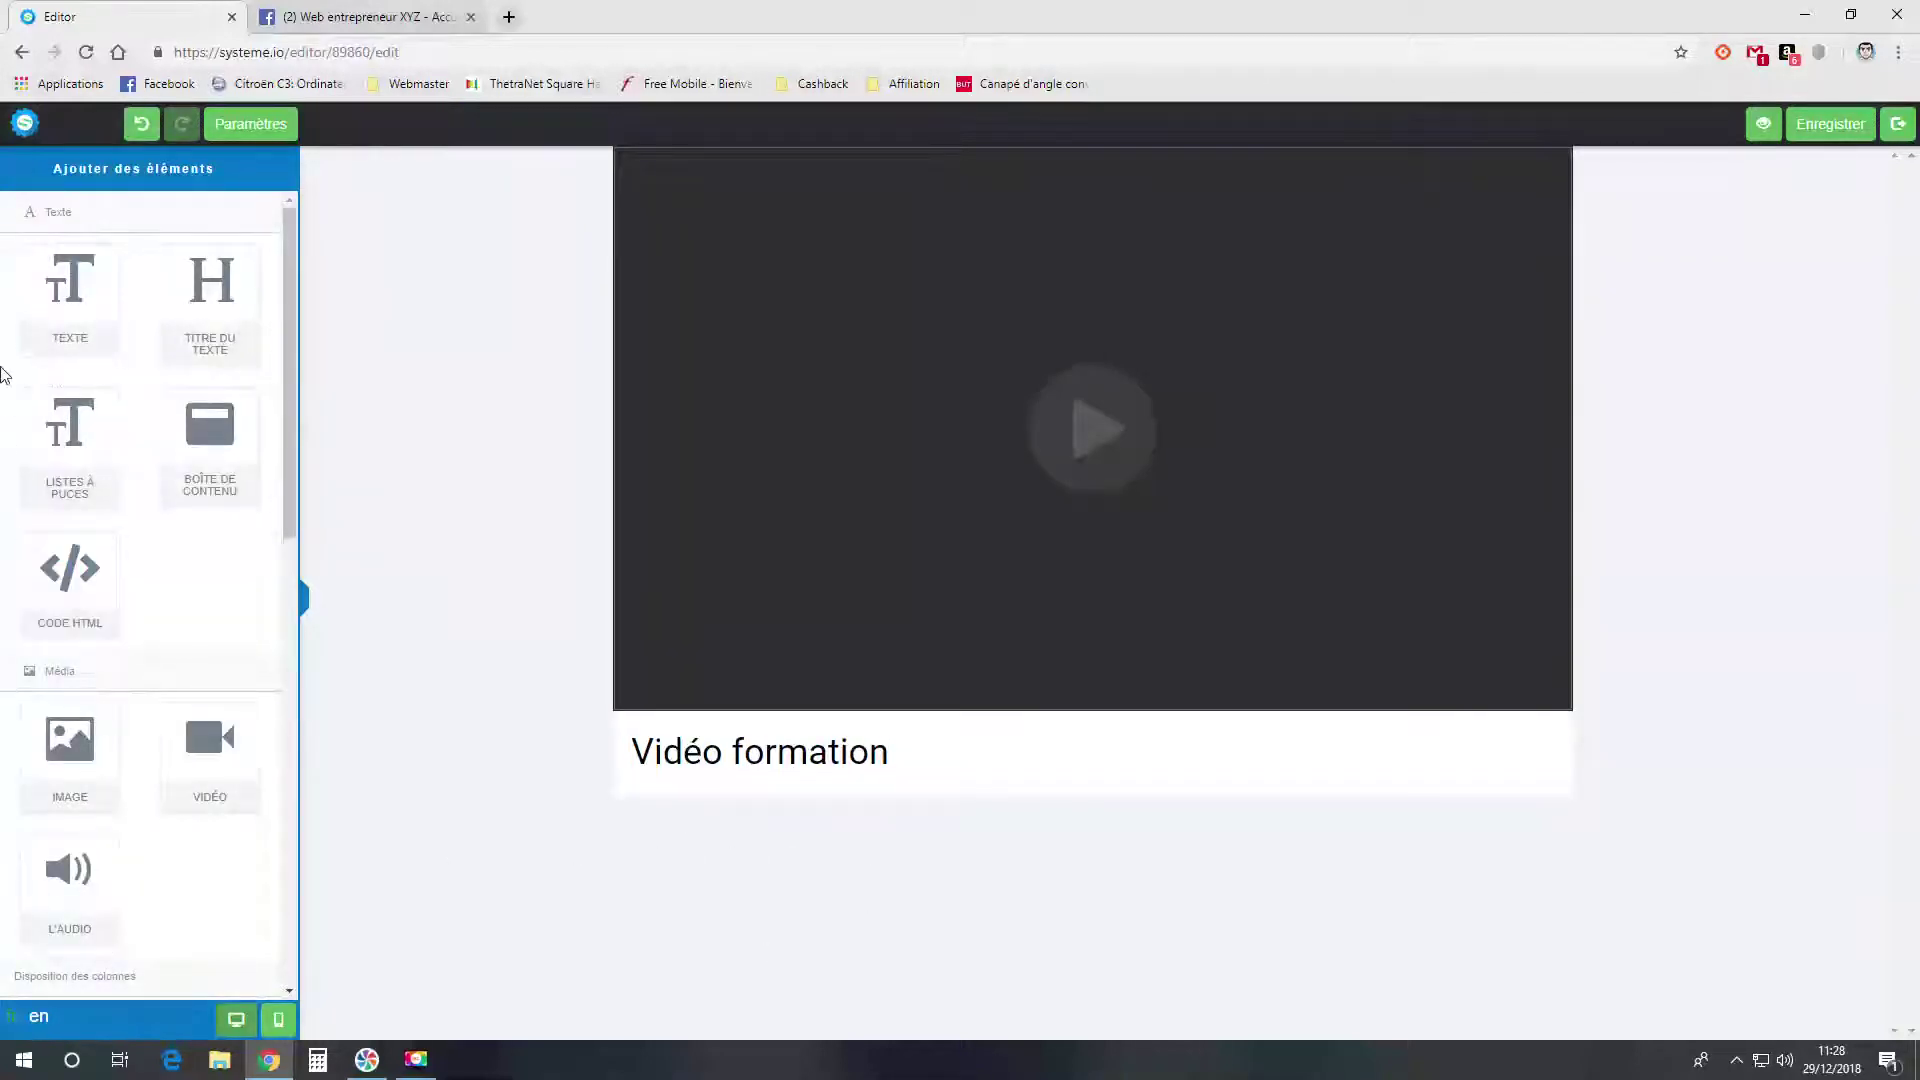
- Add a text element below the "Vidéo formation" heading, keeping its placeholder text
left_click_drag(60, 300, 686, 838)
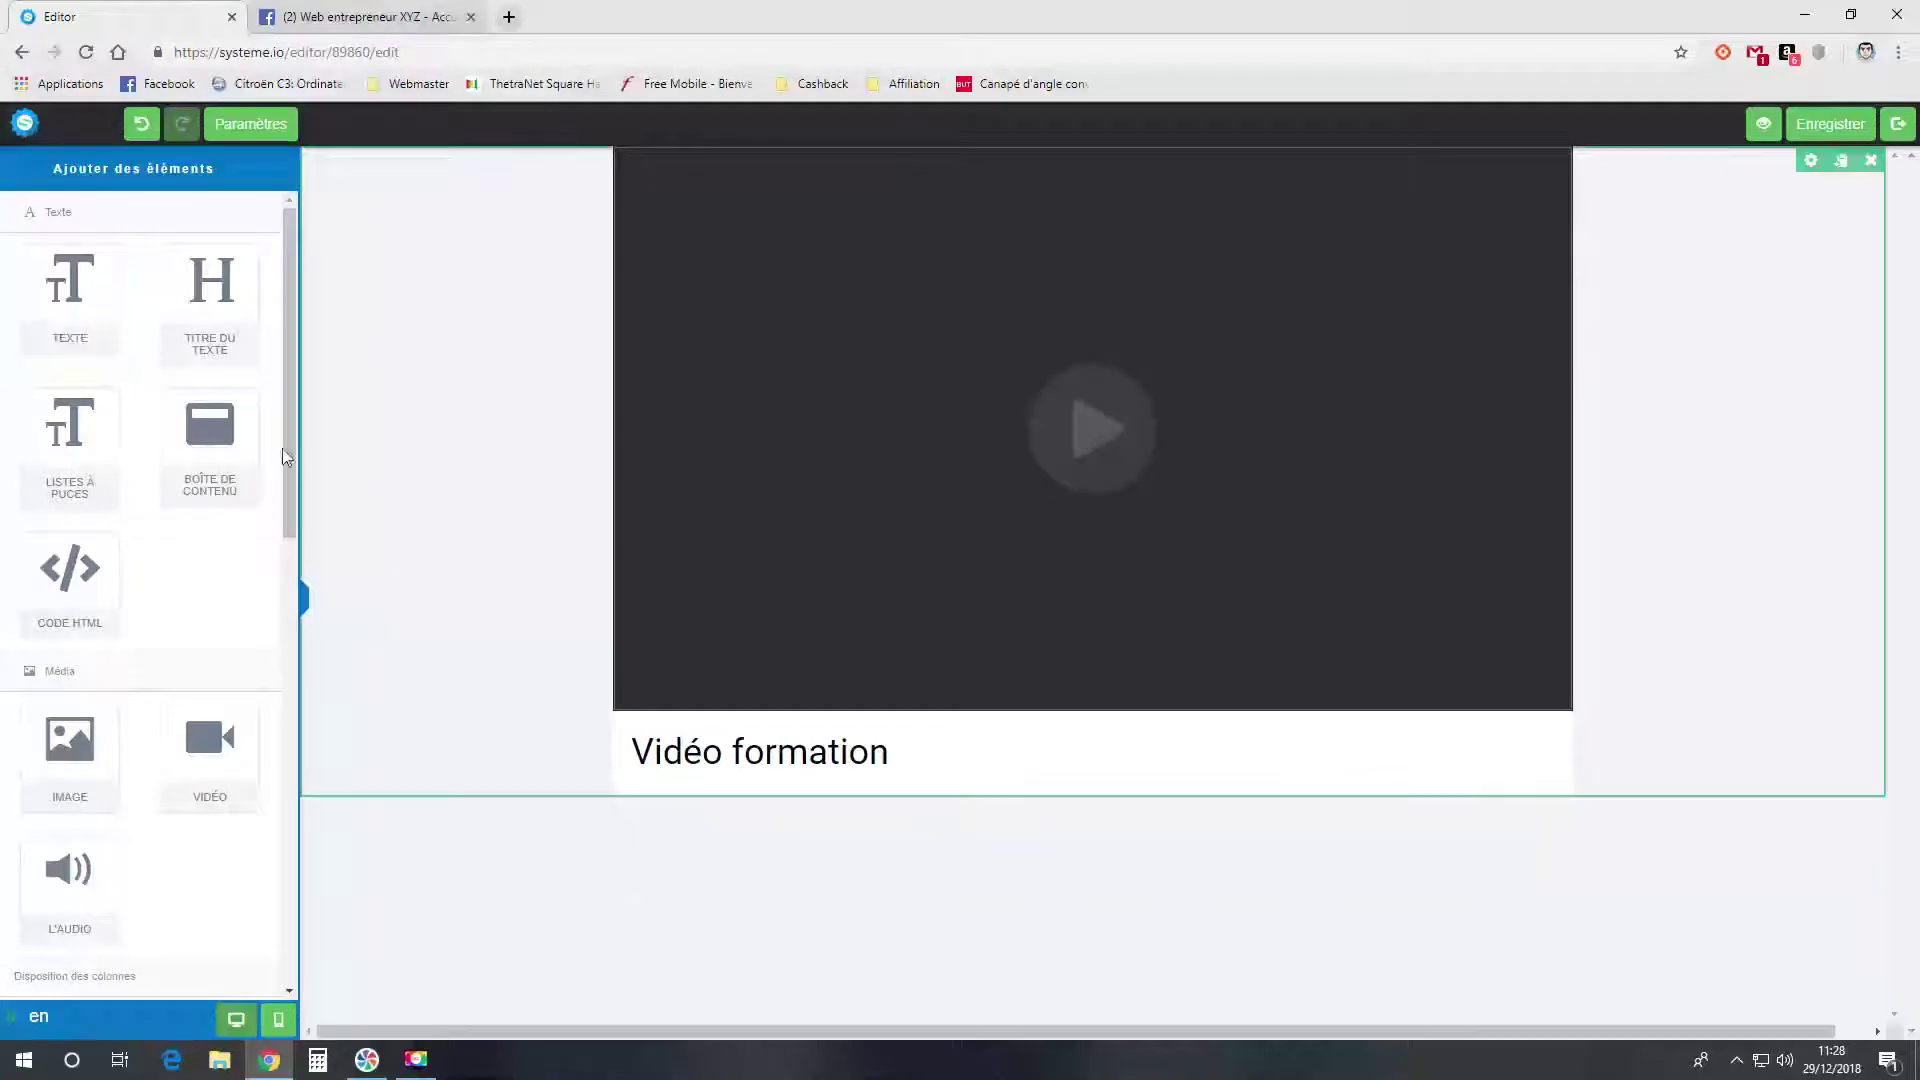
left_click_drag(69, 277, 913, 780)
left_click(891, 849)
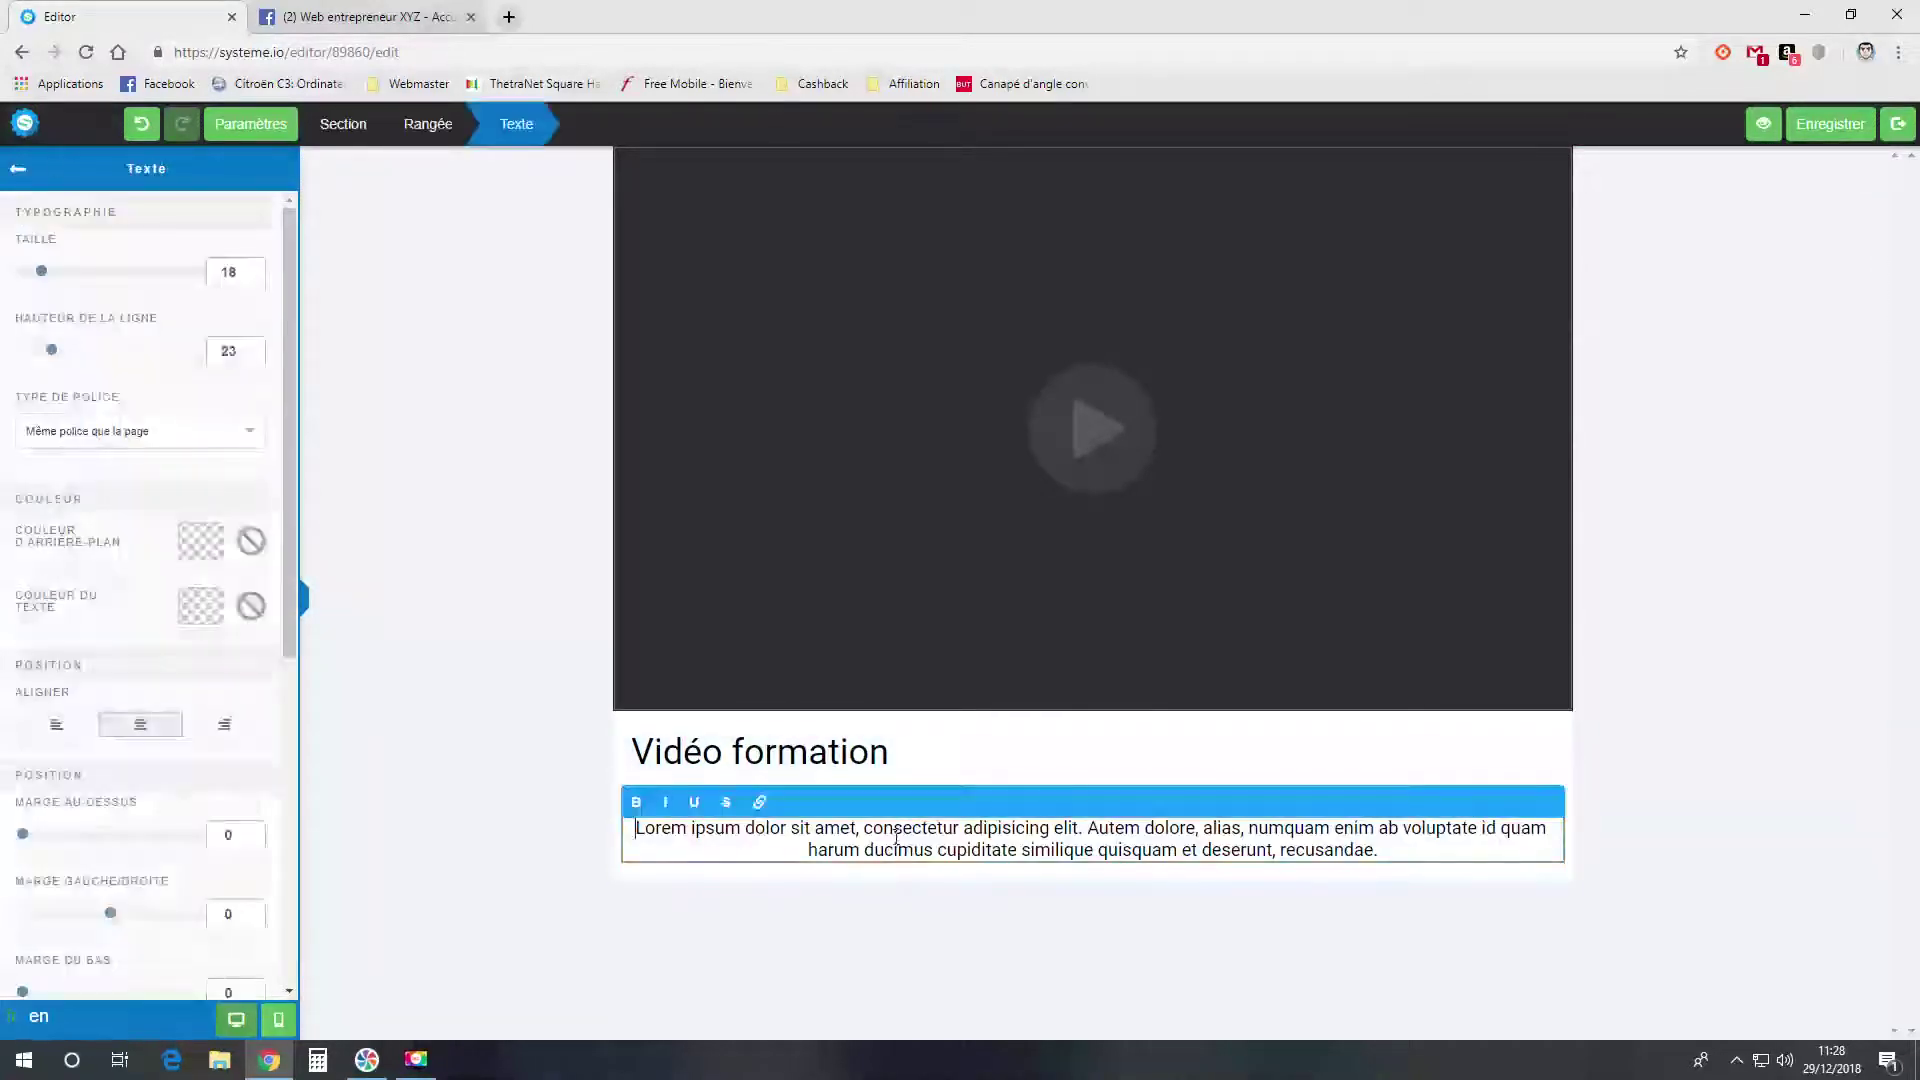
left_click_drag(1429, 853, 612, 848)
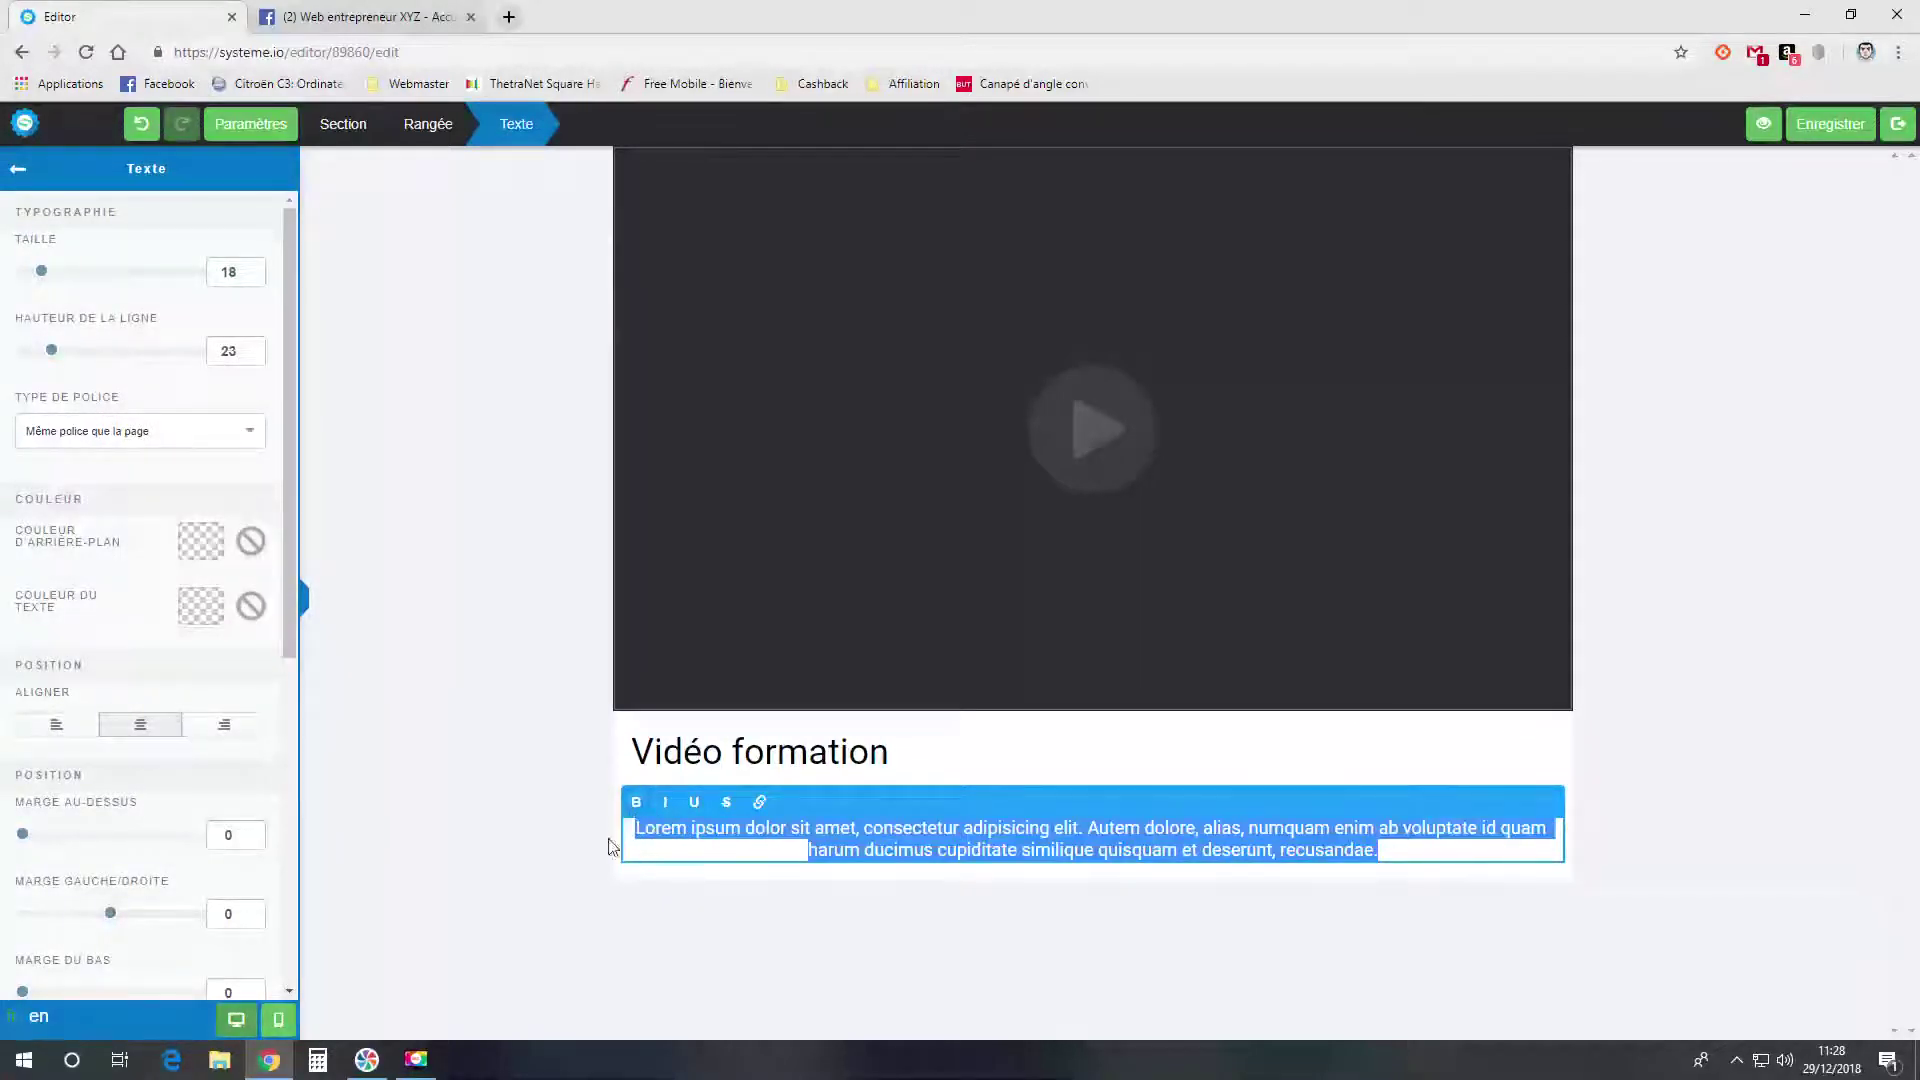
left_click(683, 584)
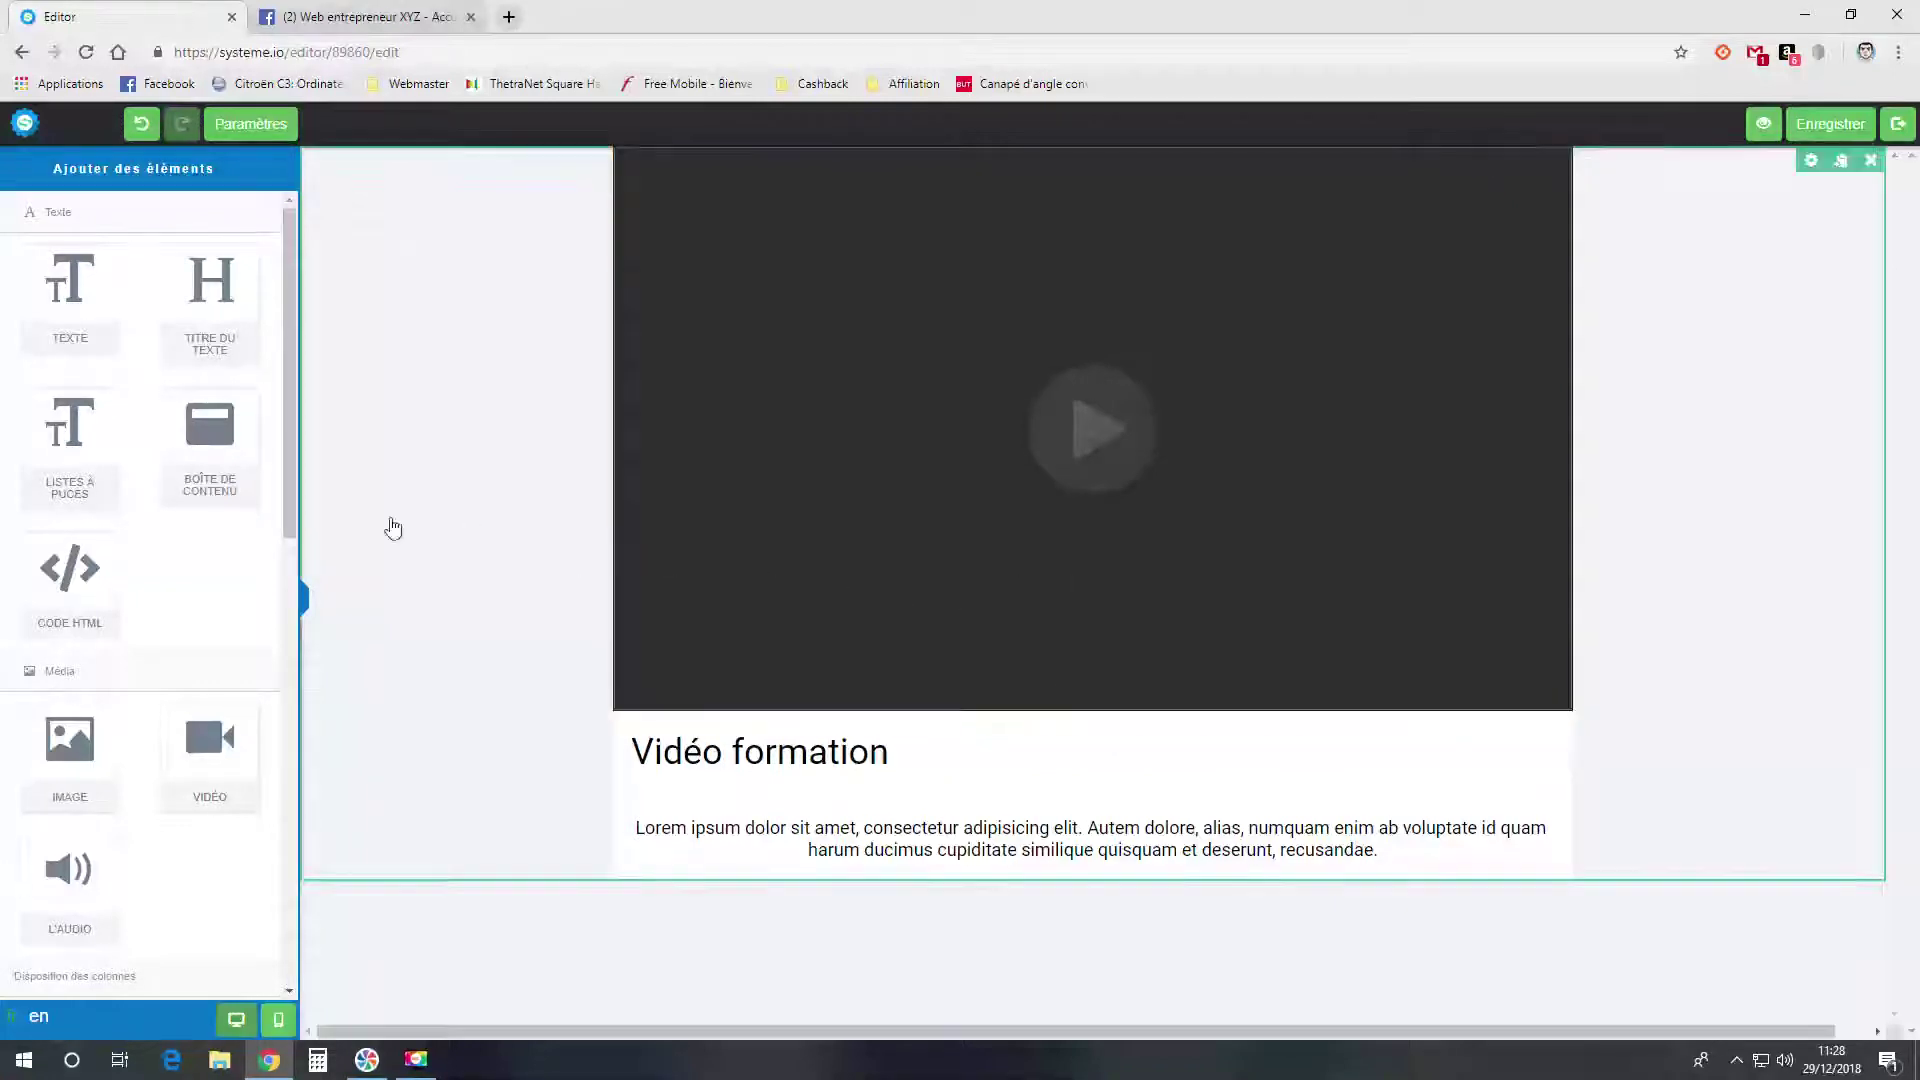
- Add a second video element below the placeholder text, and delete it again
left_click(210, 745)
scroll(960, 737, "down", 4)
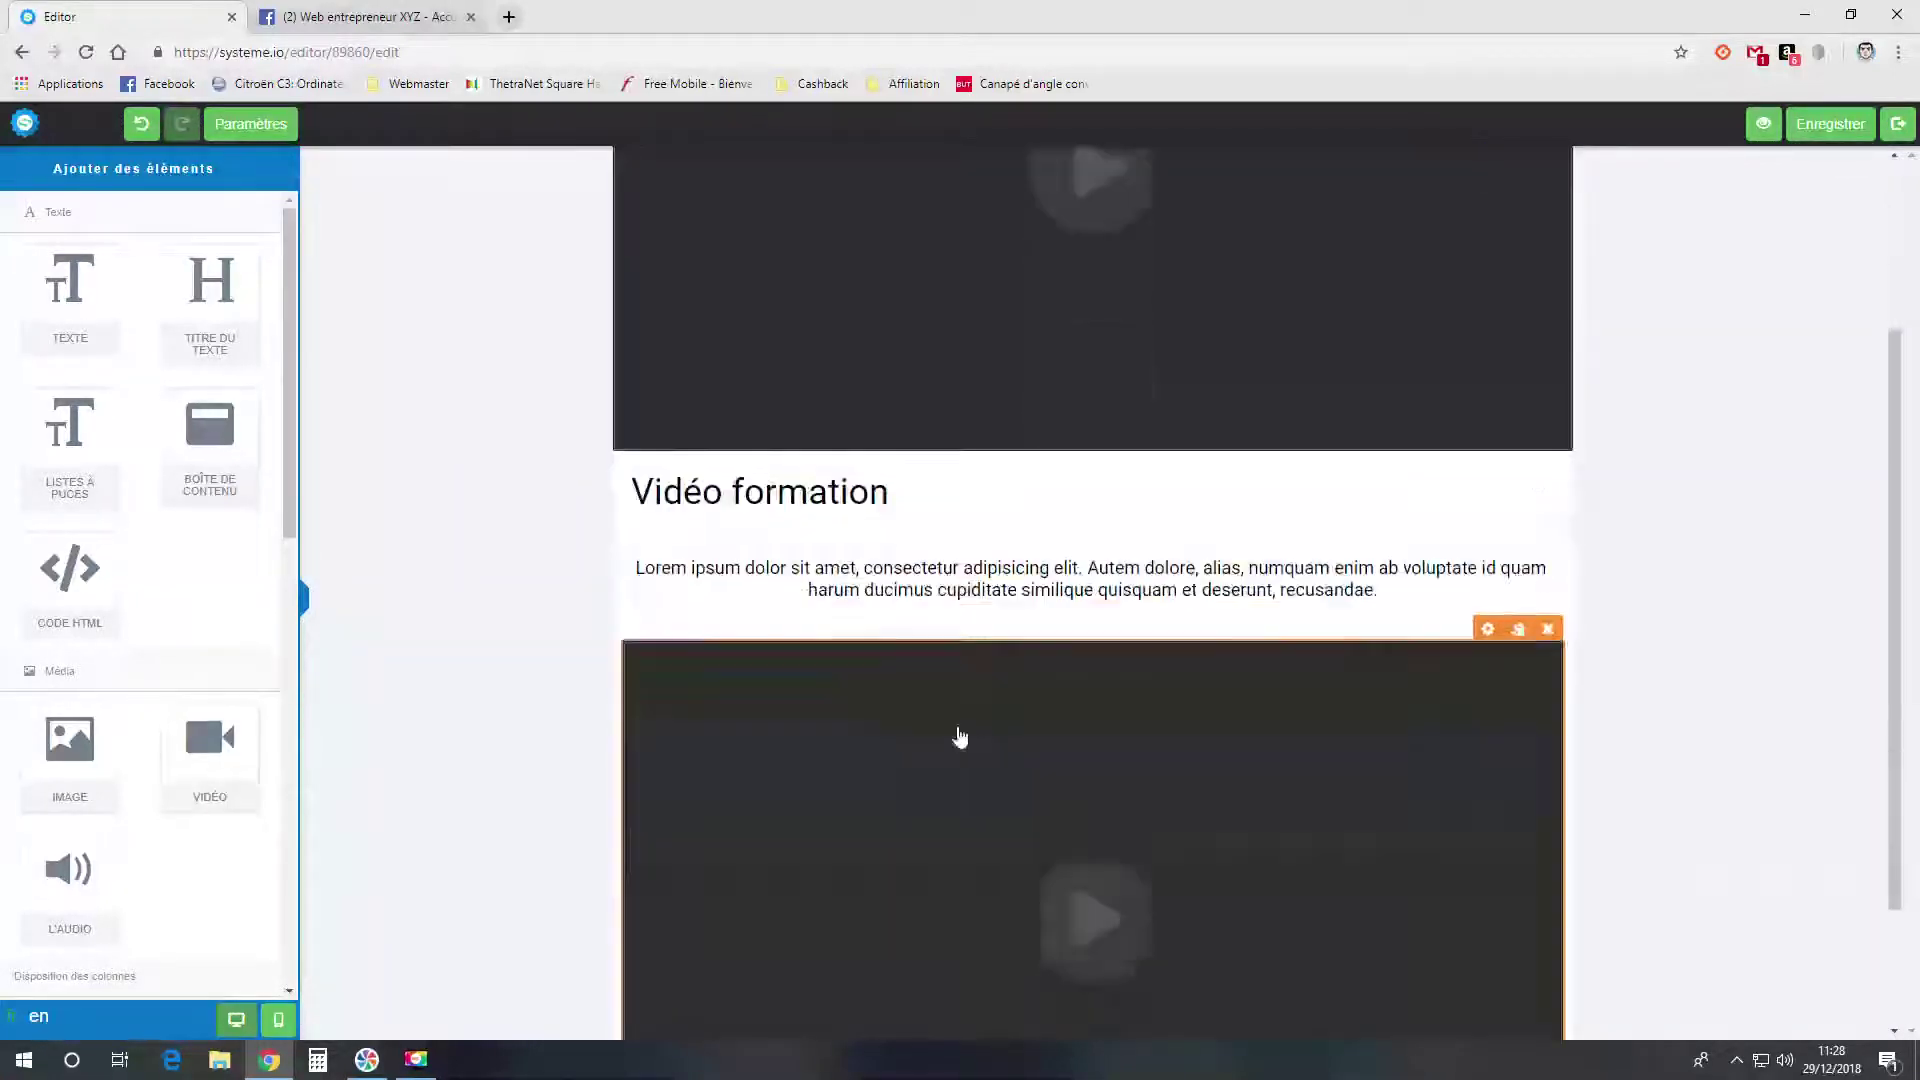
left_click(1557, 433)
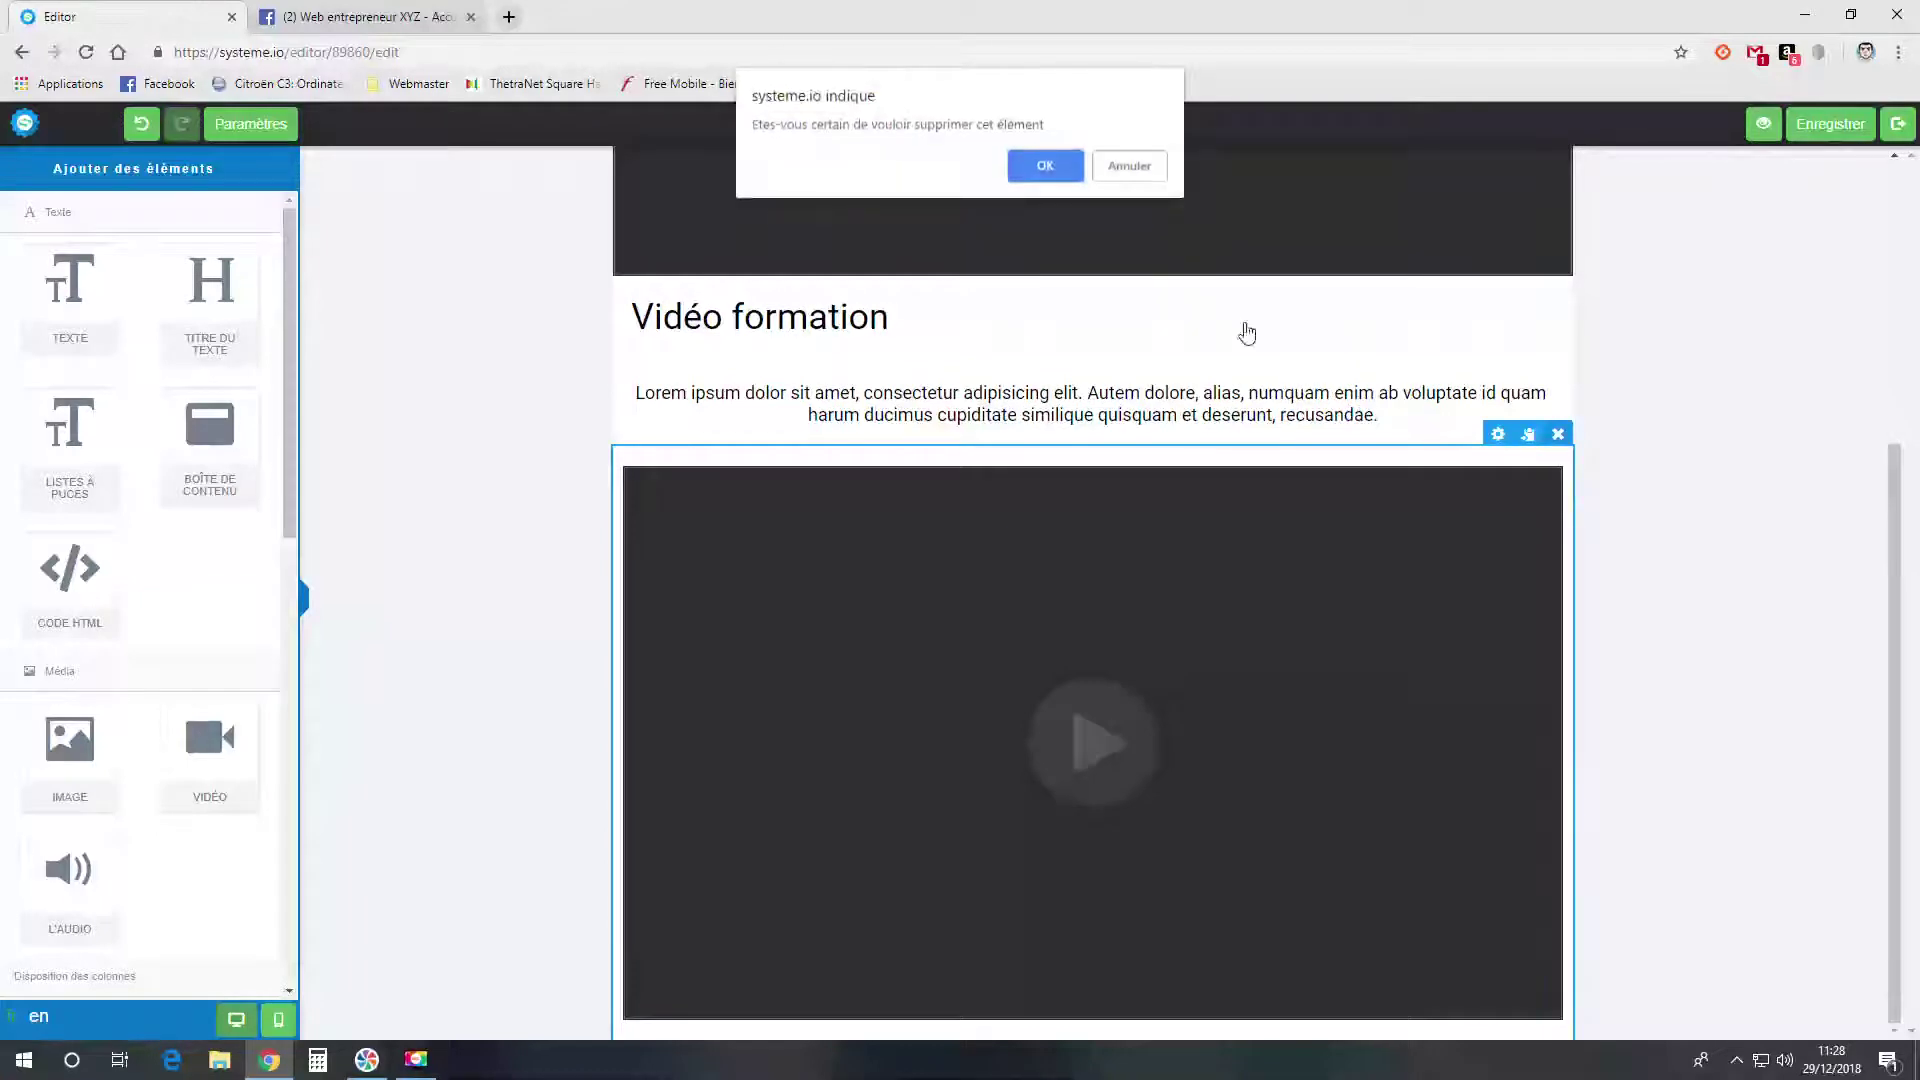
left_click(1043, 170)
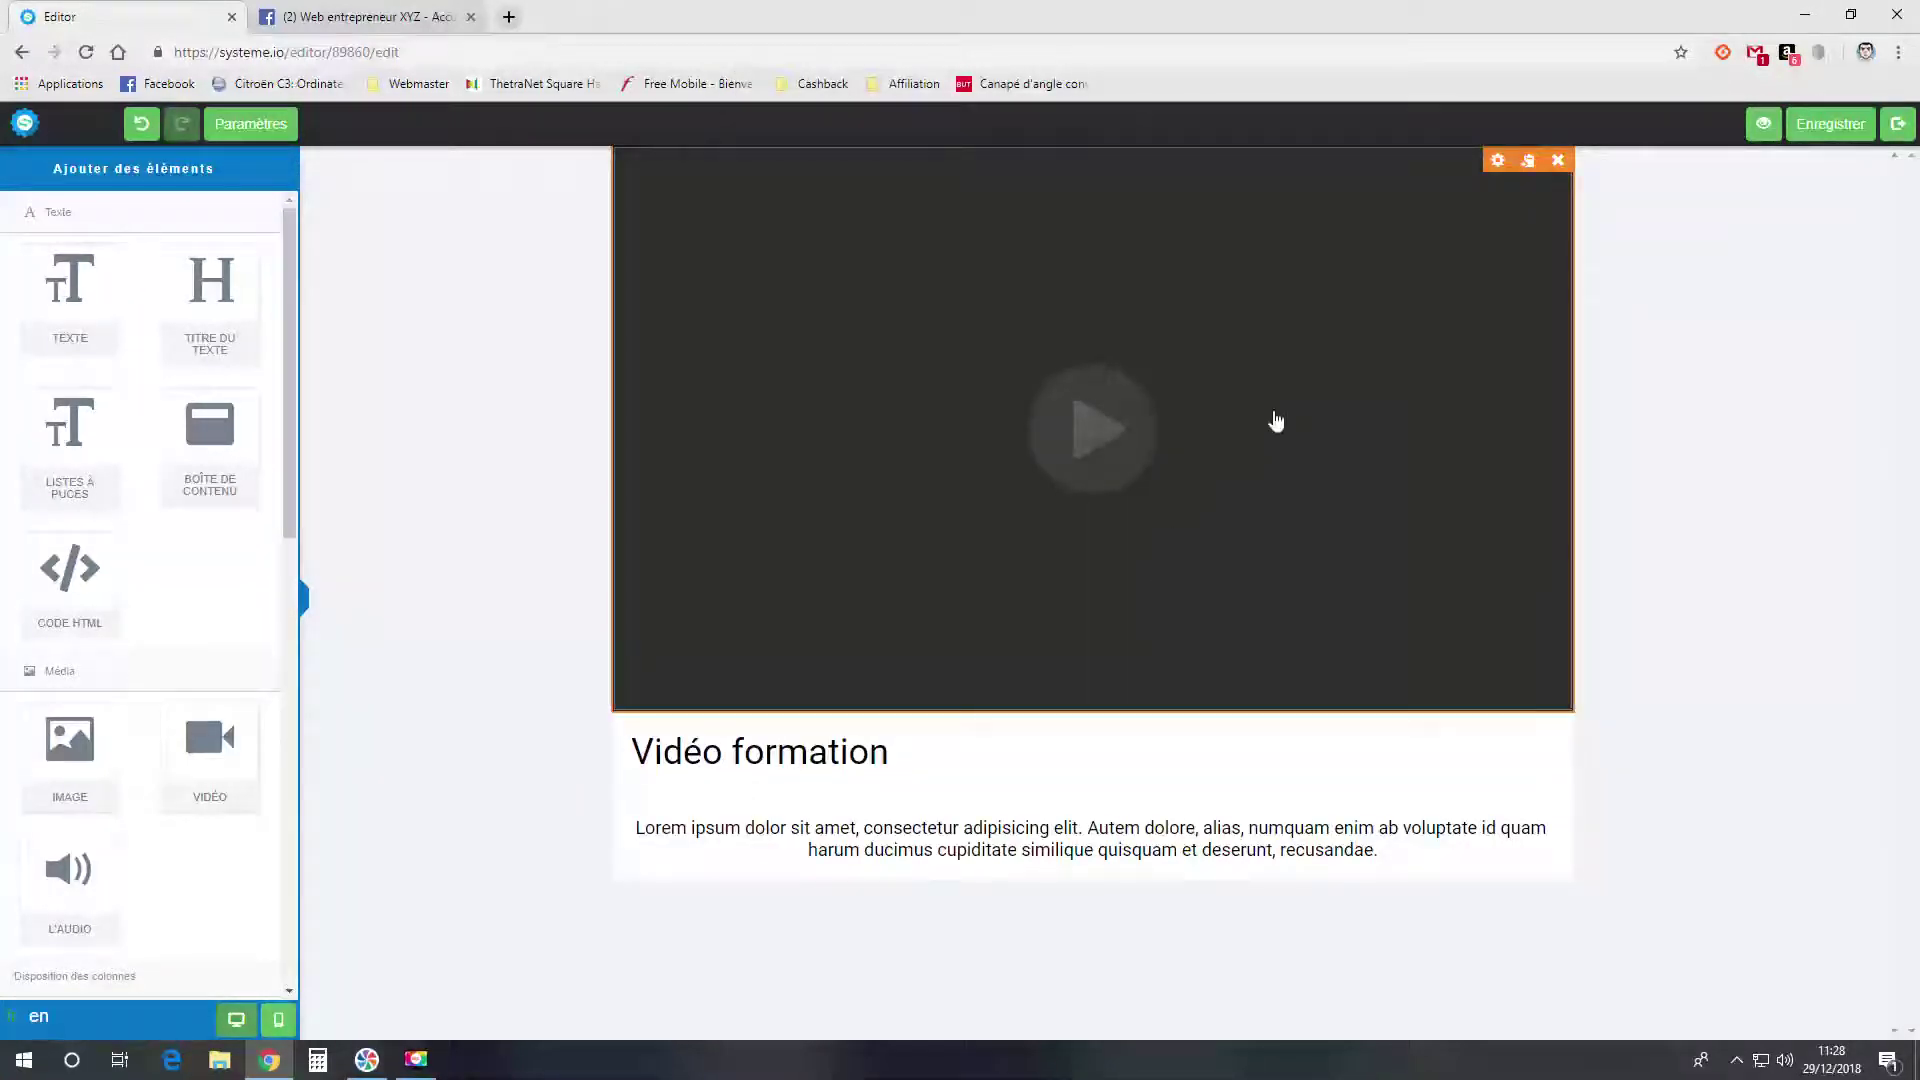
- Set the type of the video element above the "Vidéo formation" heading to Envoyer un fichier
left_click(1498, 160)
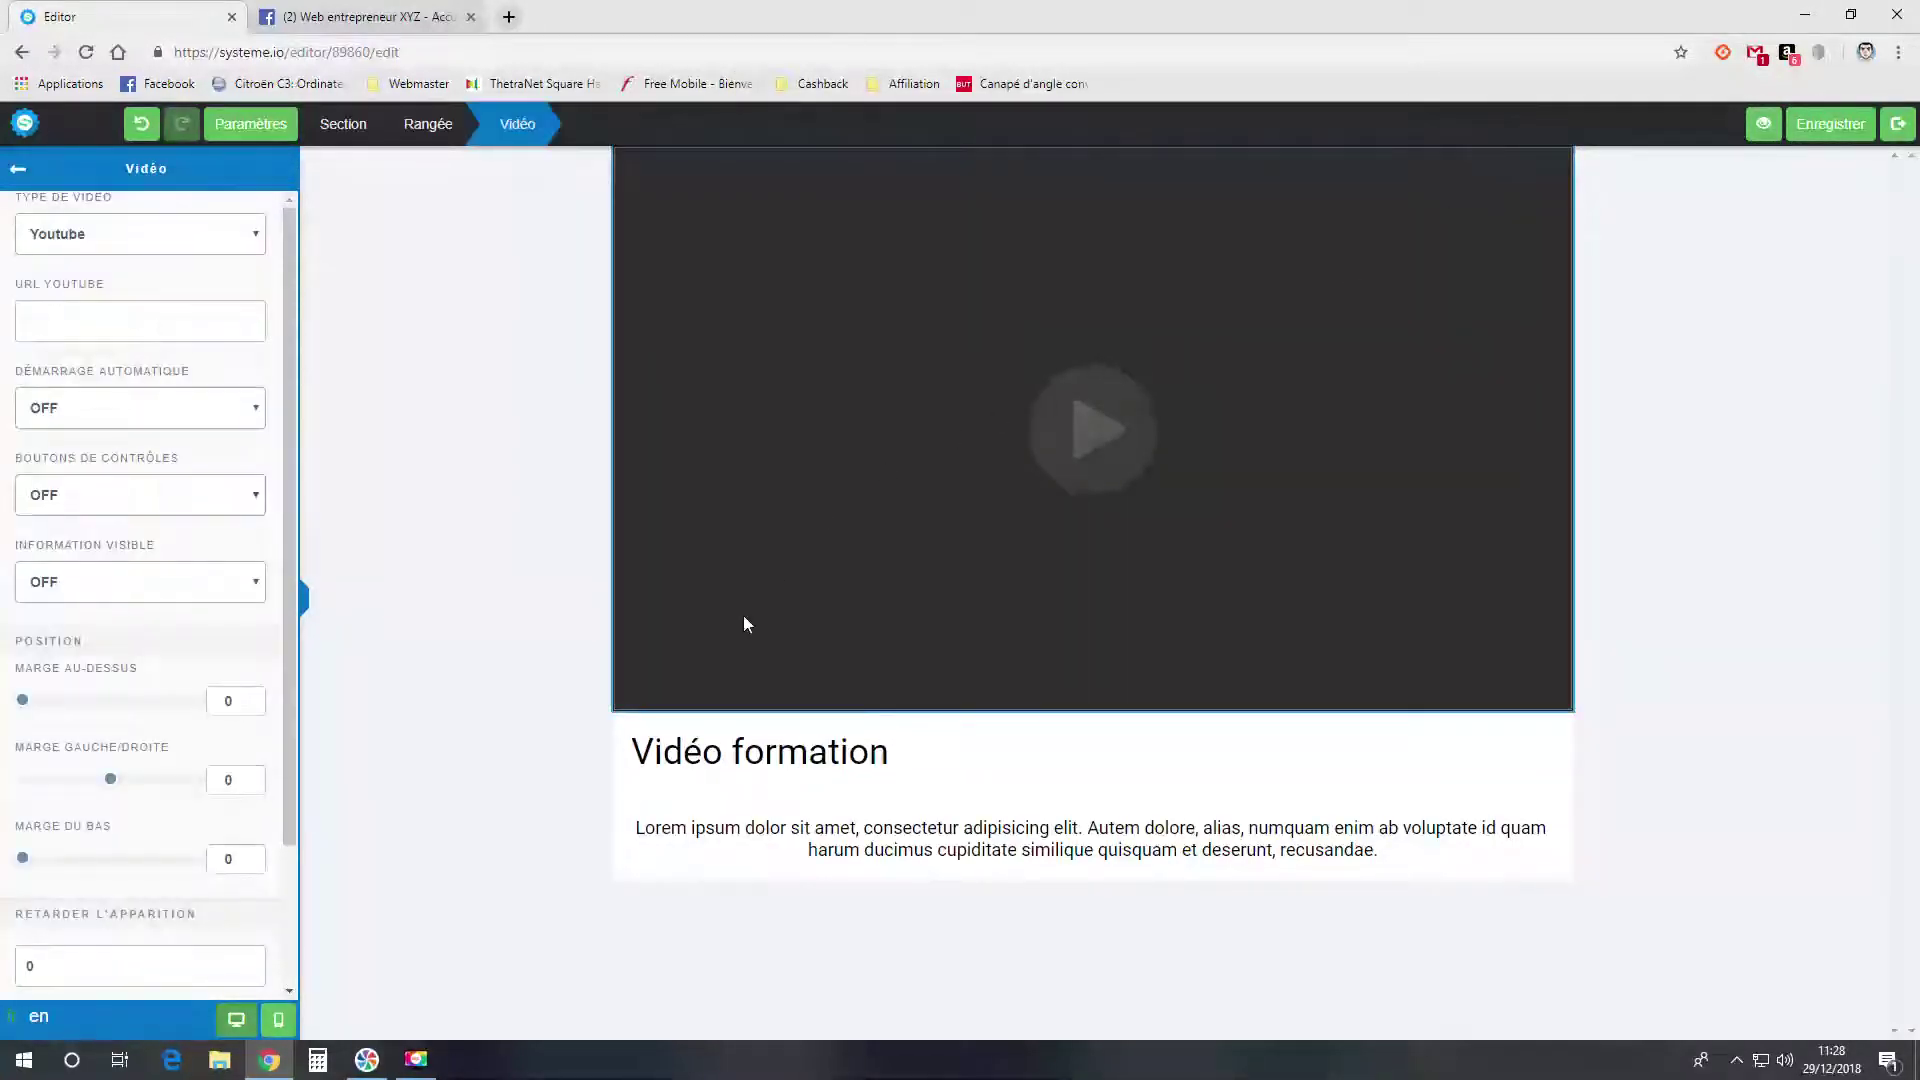
left_click(1719, 844)
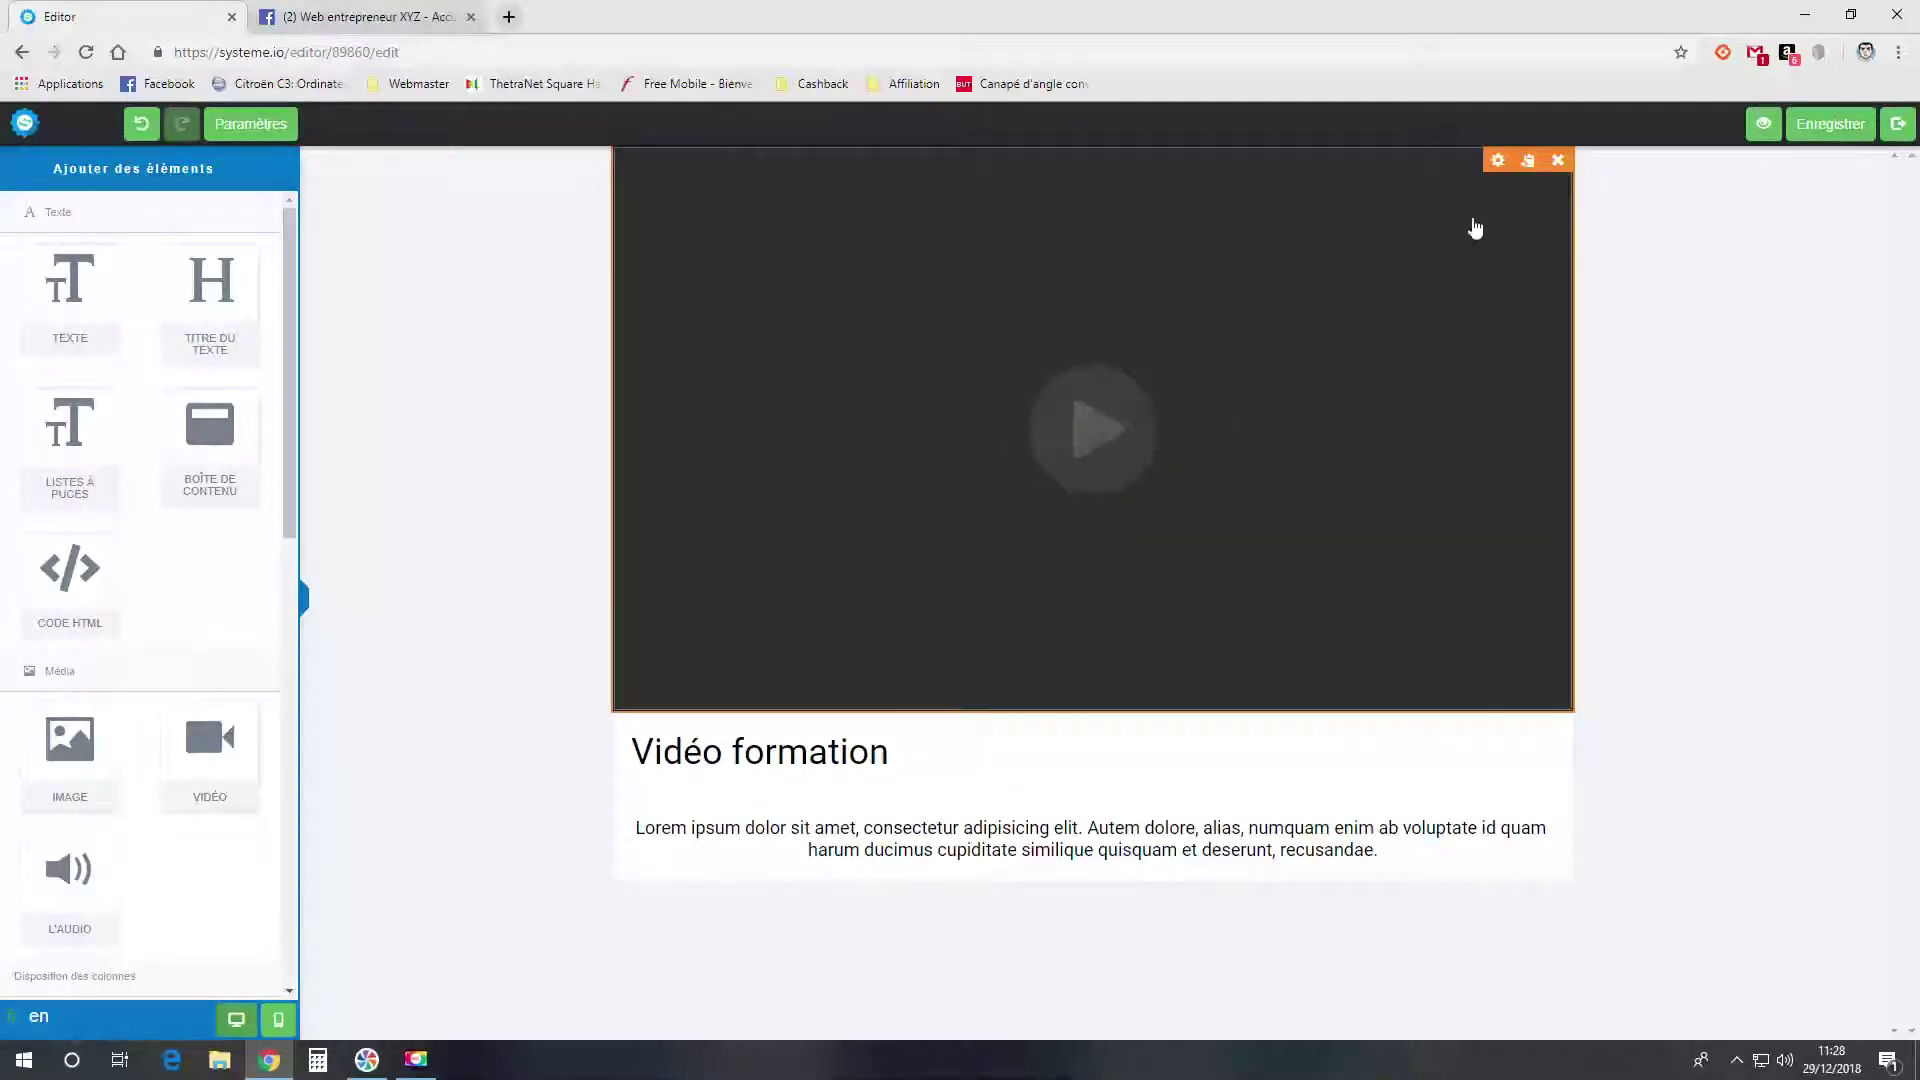
left_click(1498, 161)
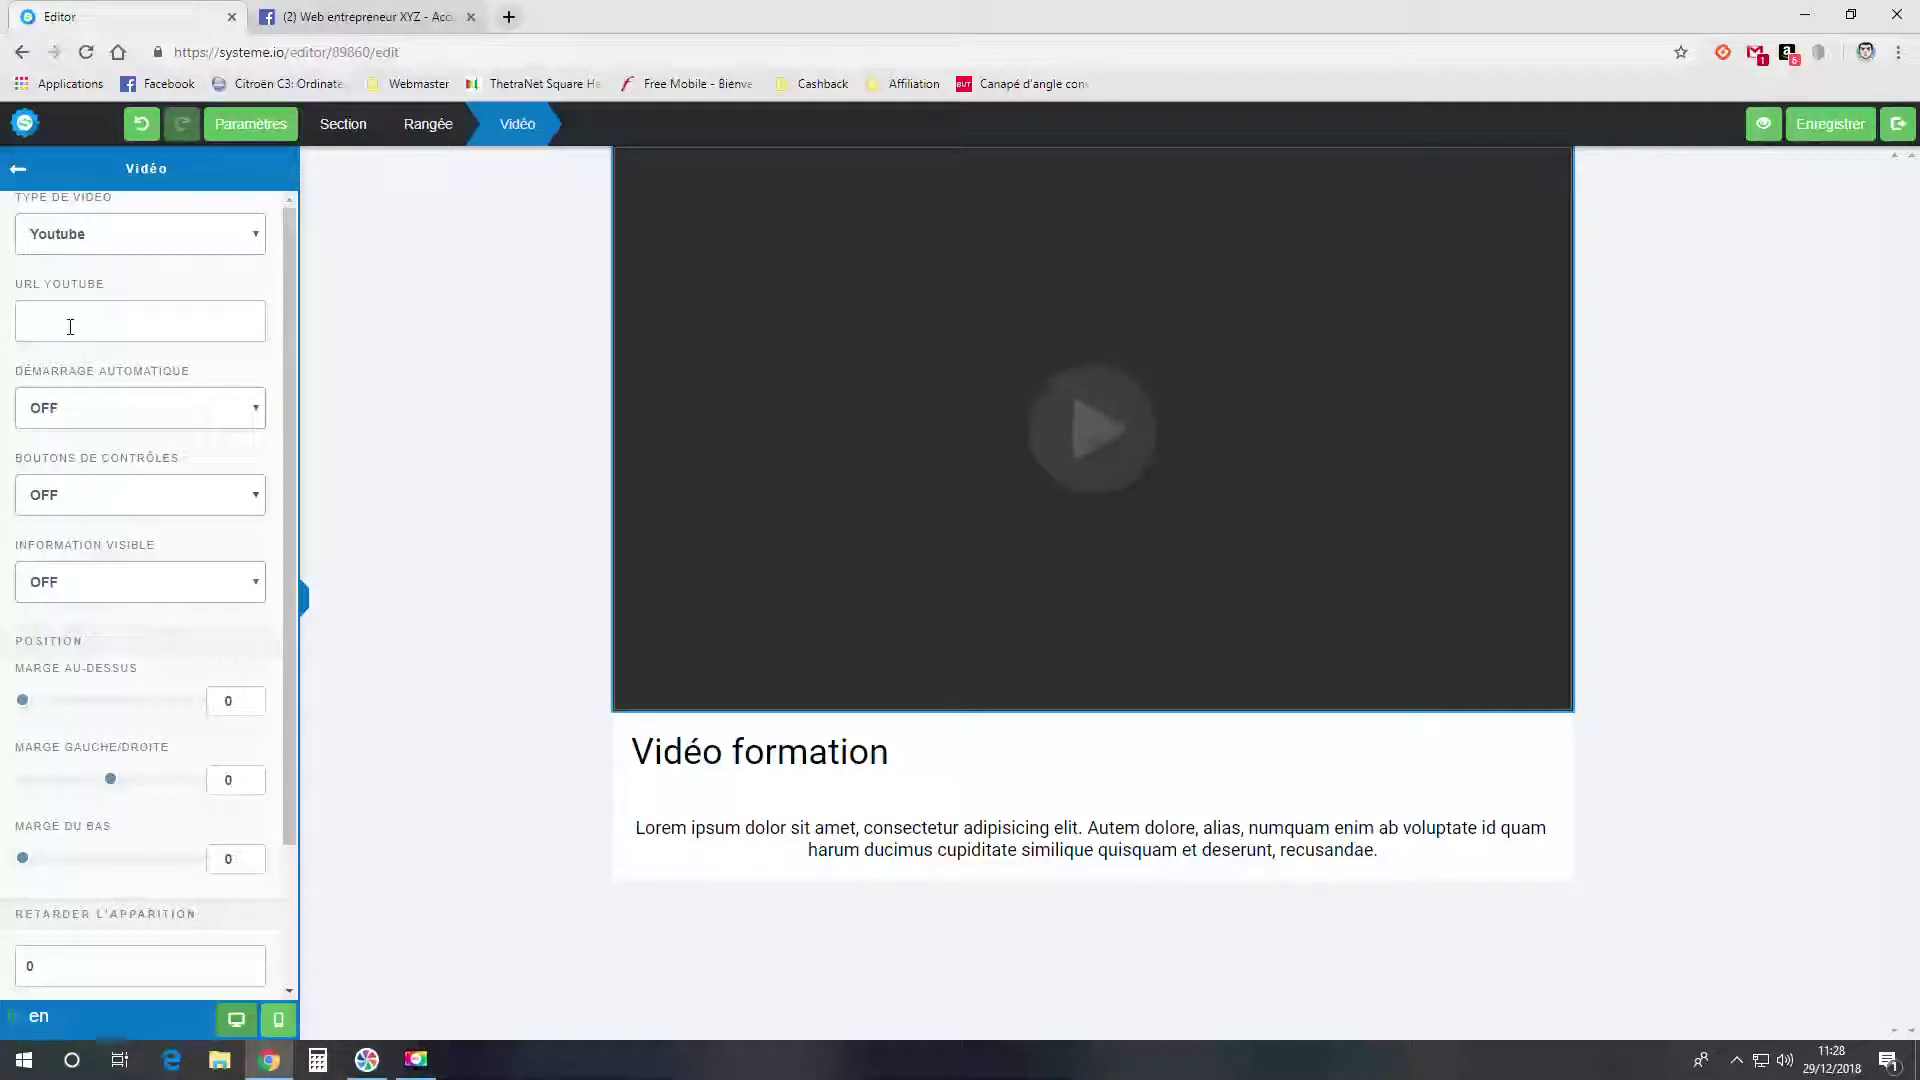
left_click(144, 238)
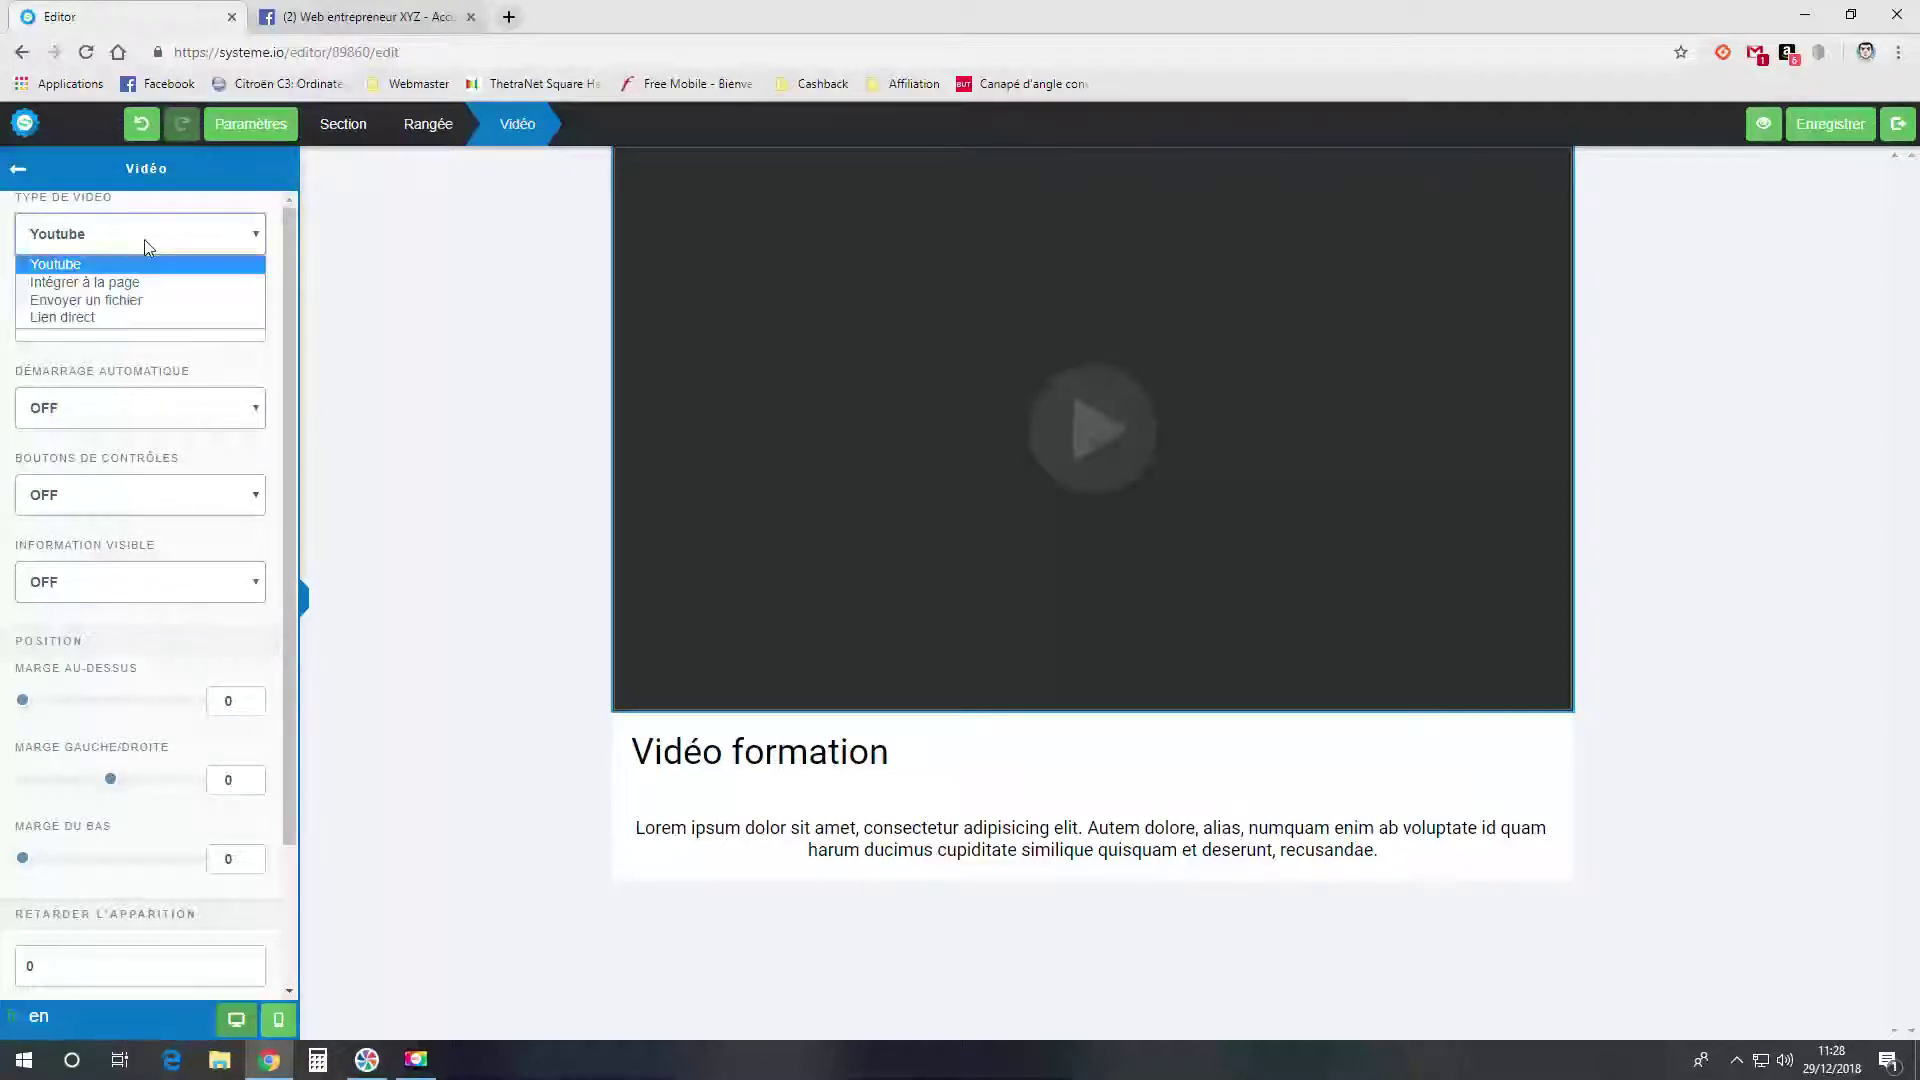
left_click(157, 300)
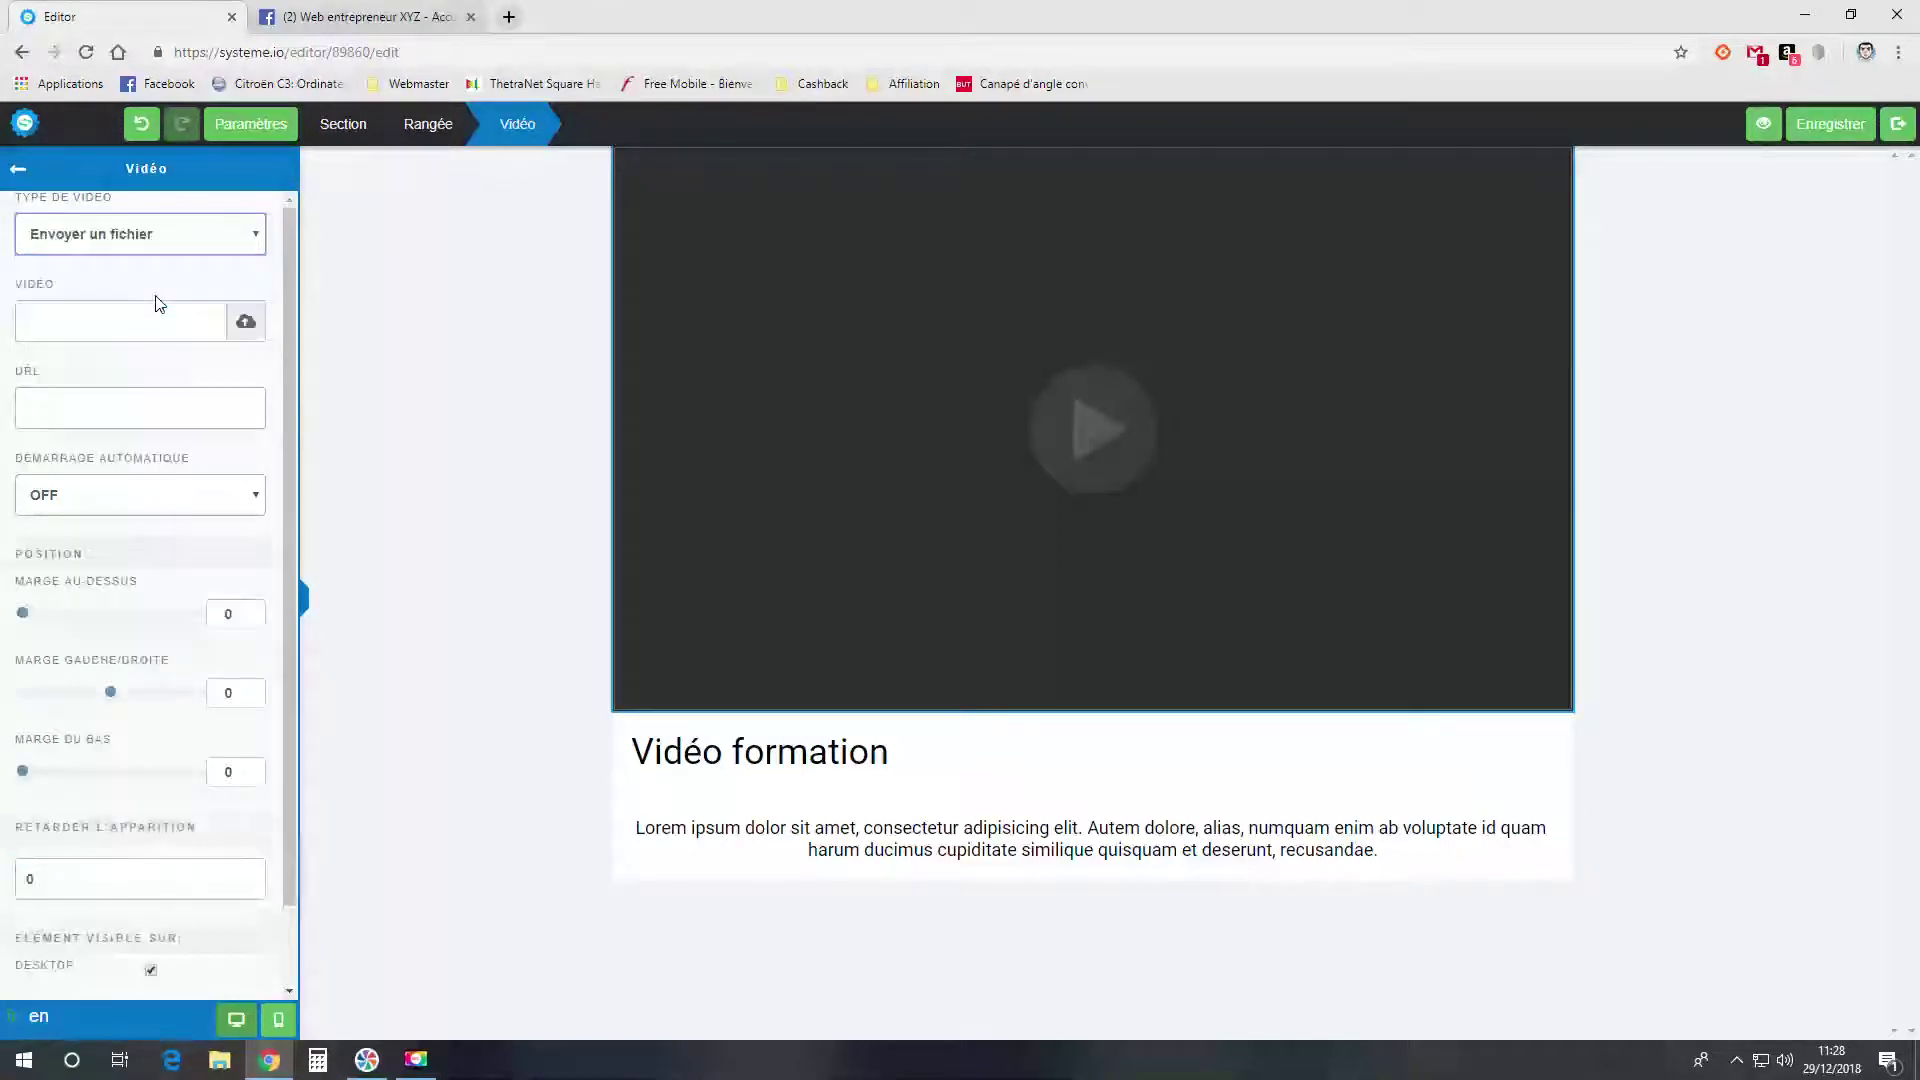
- Select the already uploaded video 10.Ajouterdesboutonsdepartagesocial.mp4 as the file for the video element
left_click(262, 331)
left_click(966, 362)
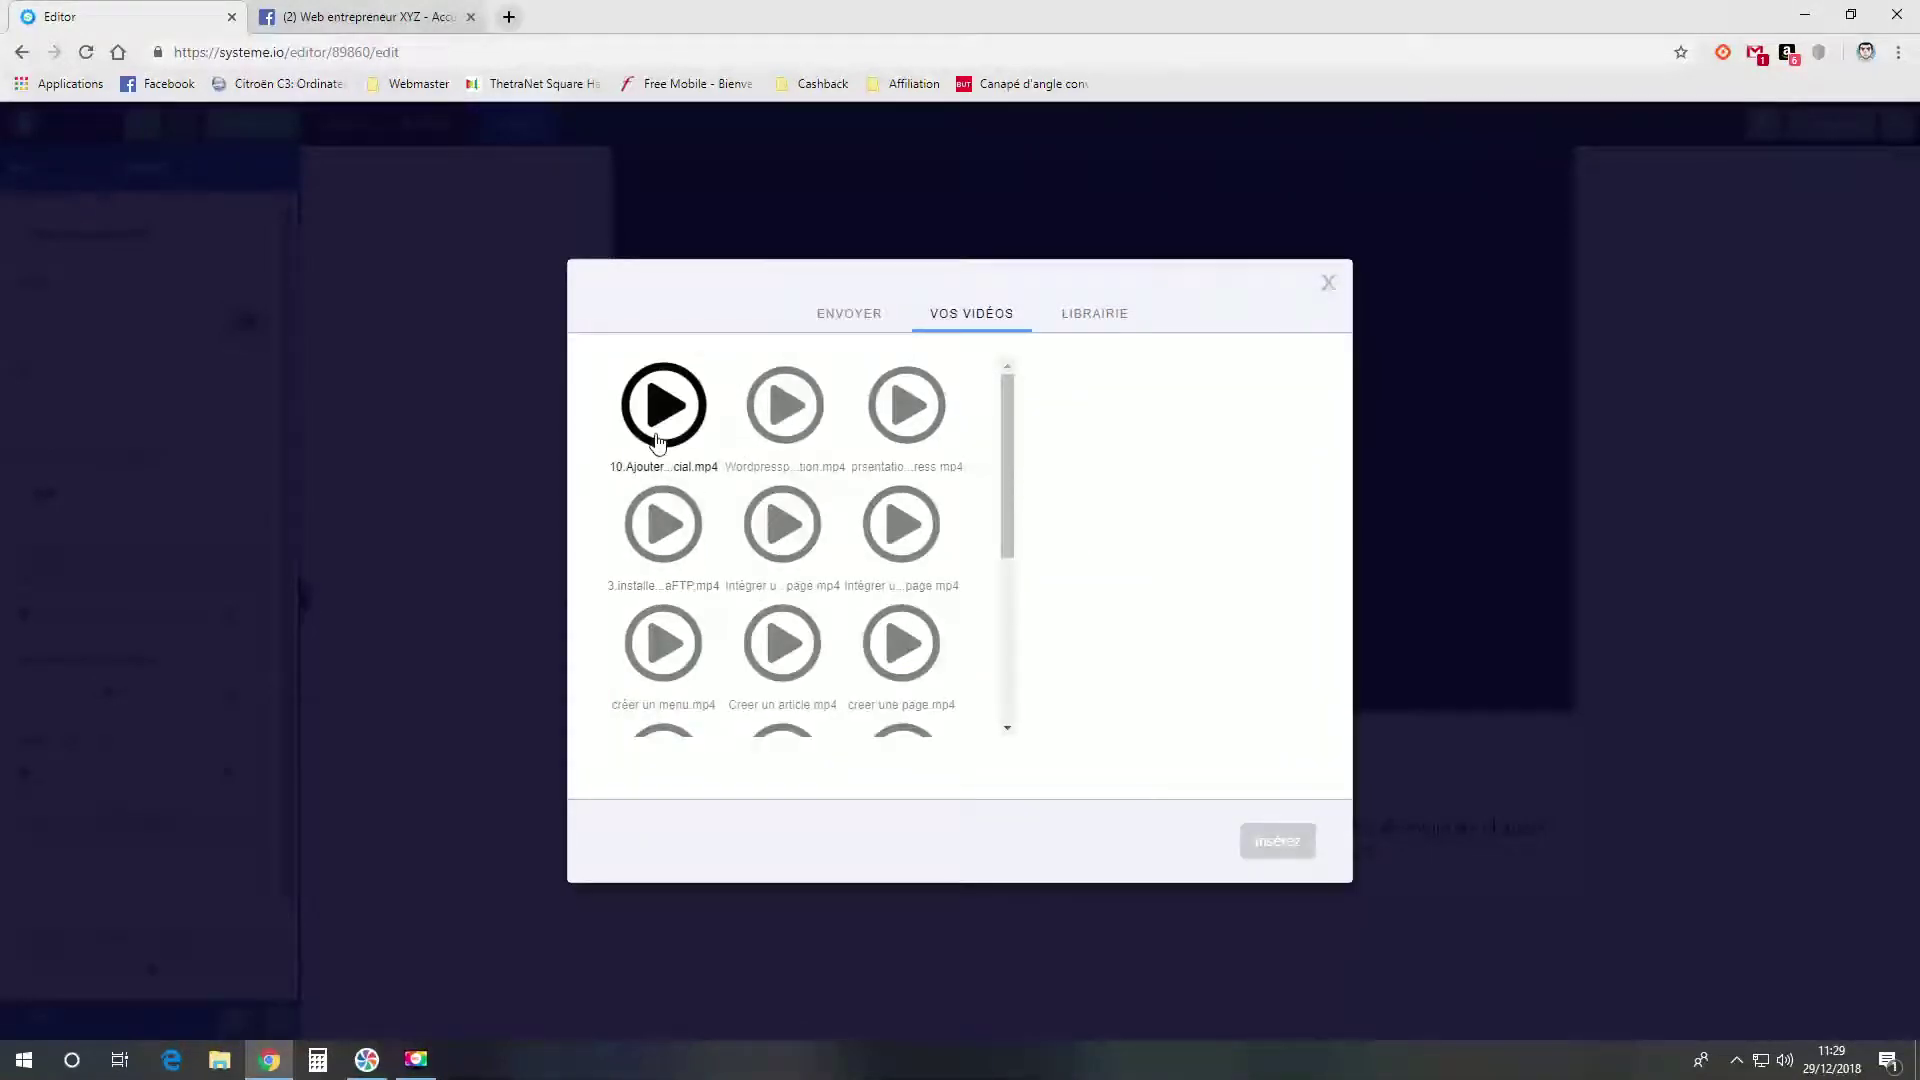
left_click(663, 402)
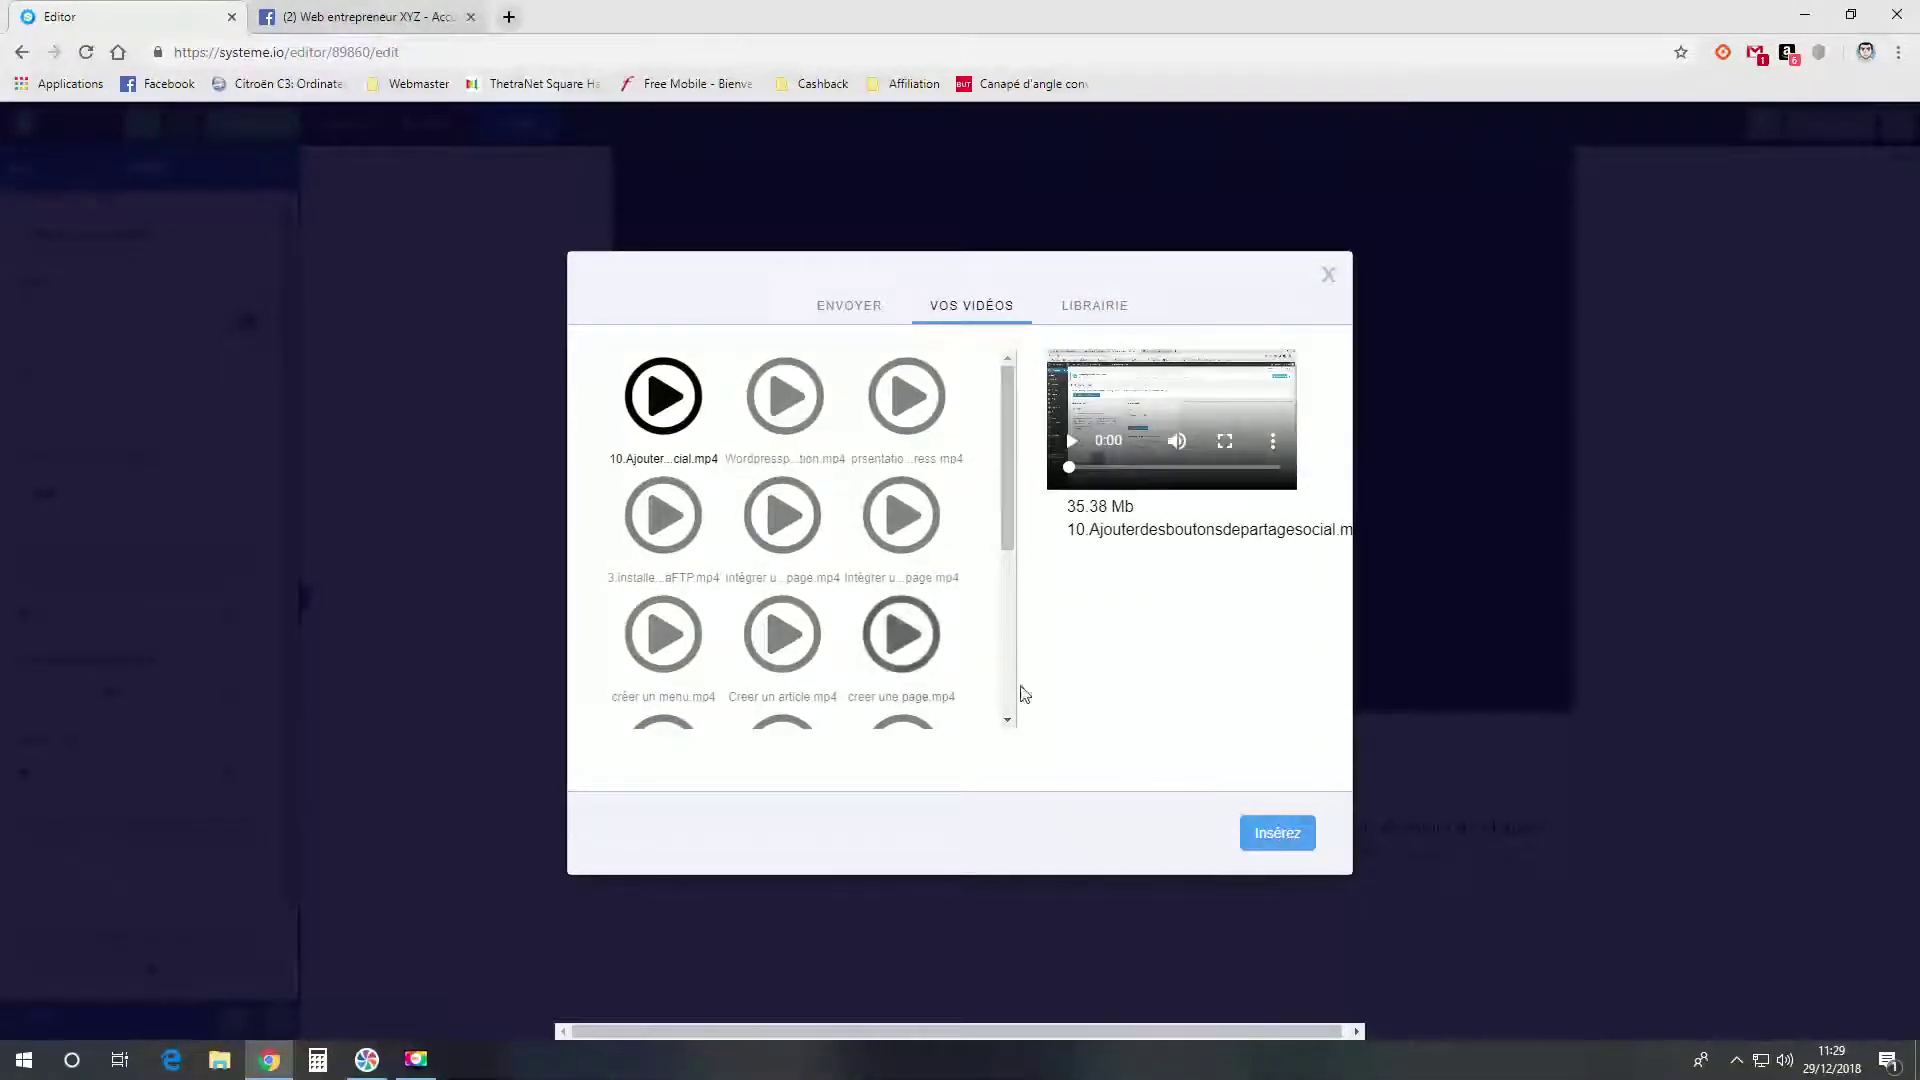
left_click(1086, 310)
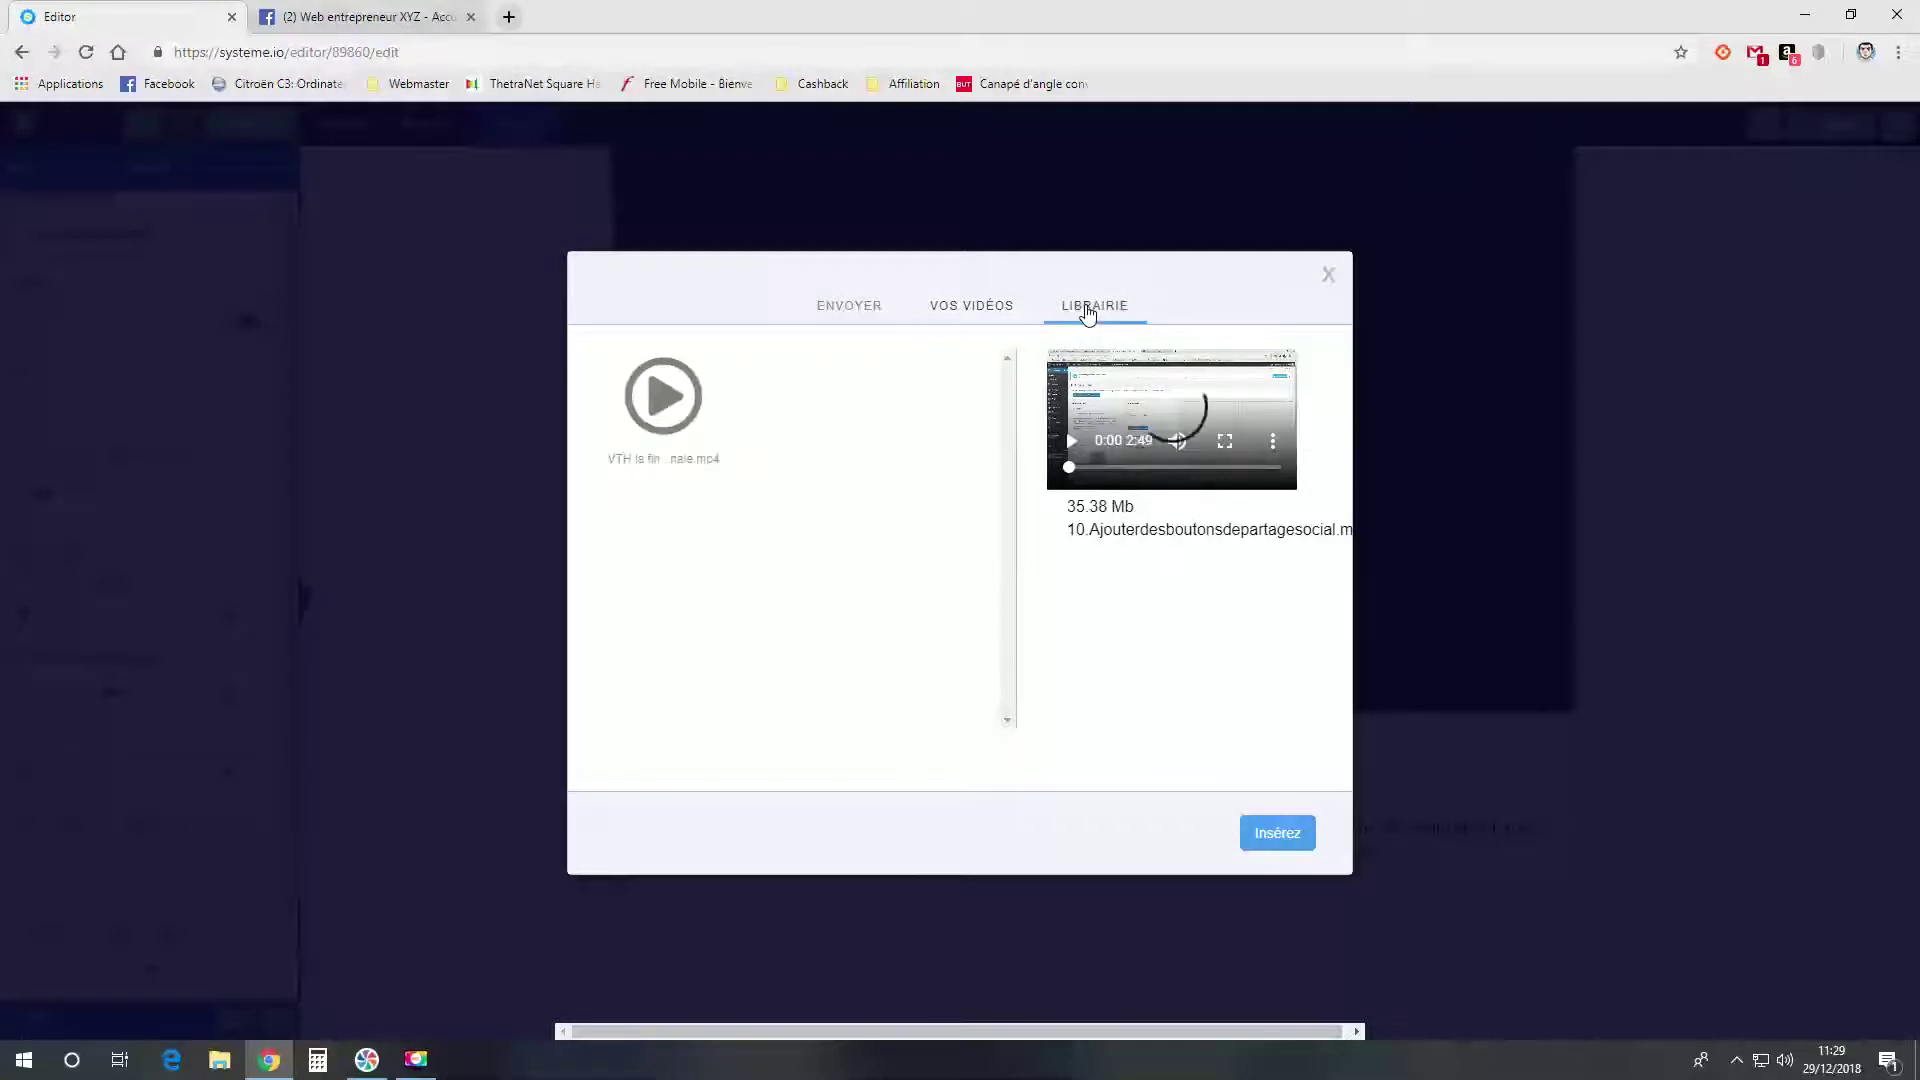
left_click(975, 309)
left_click(859, 306)
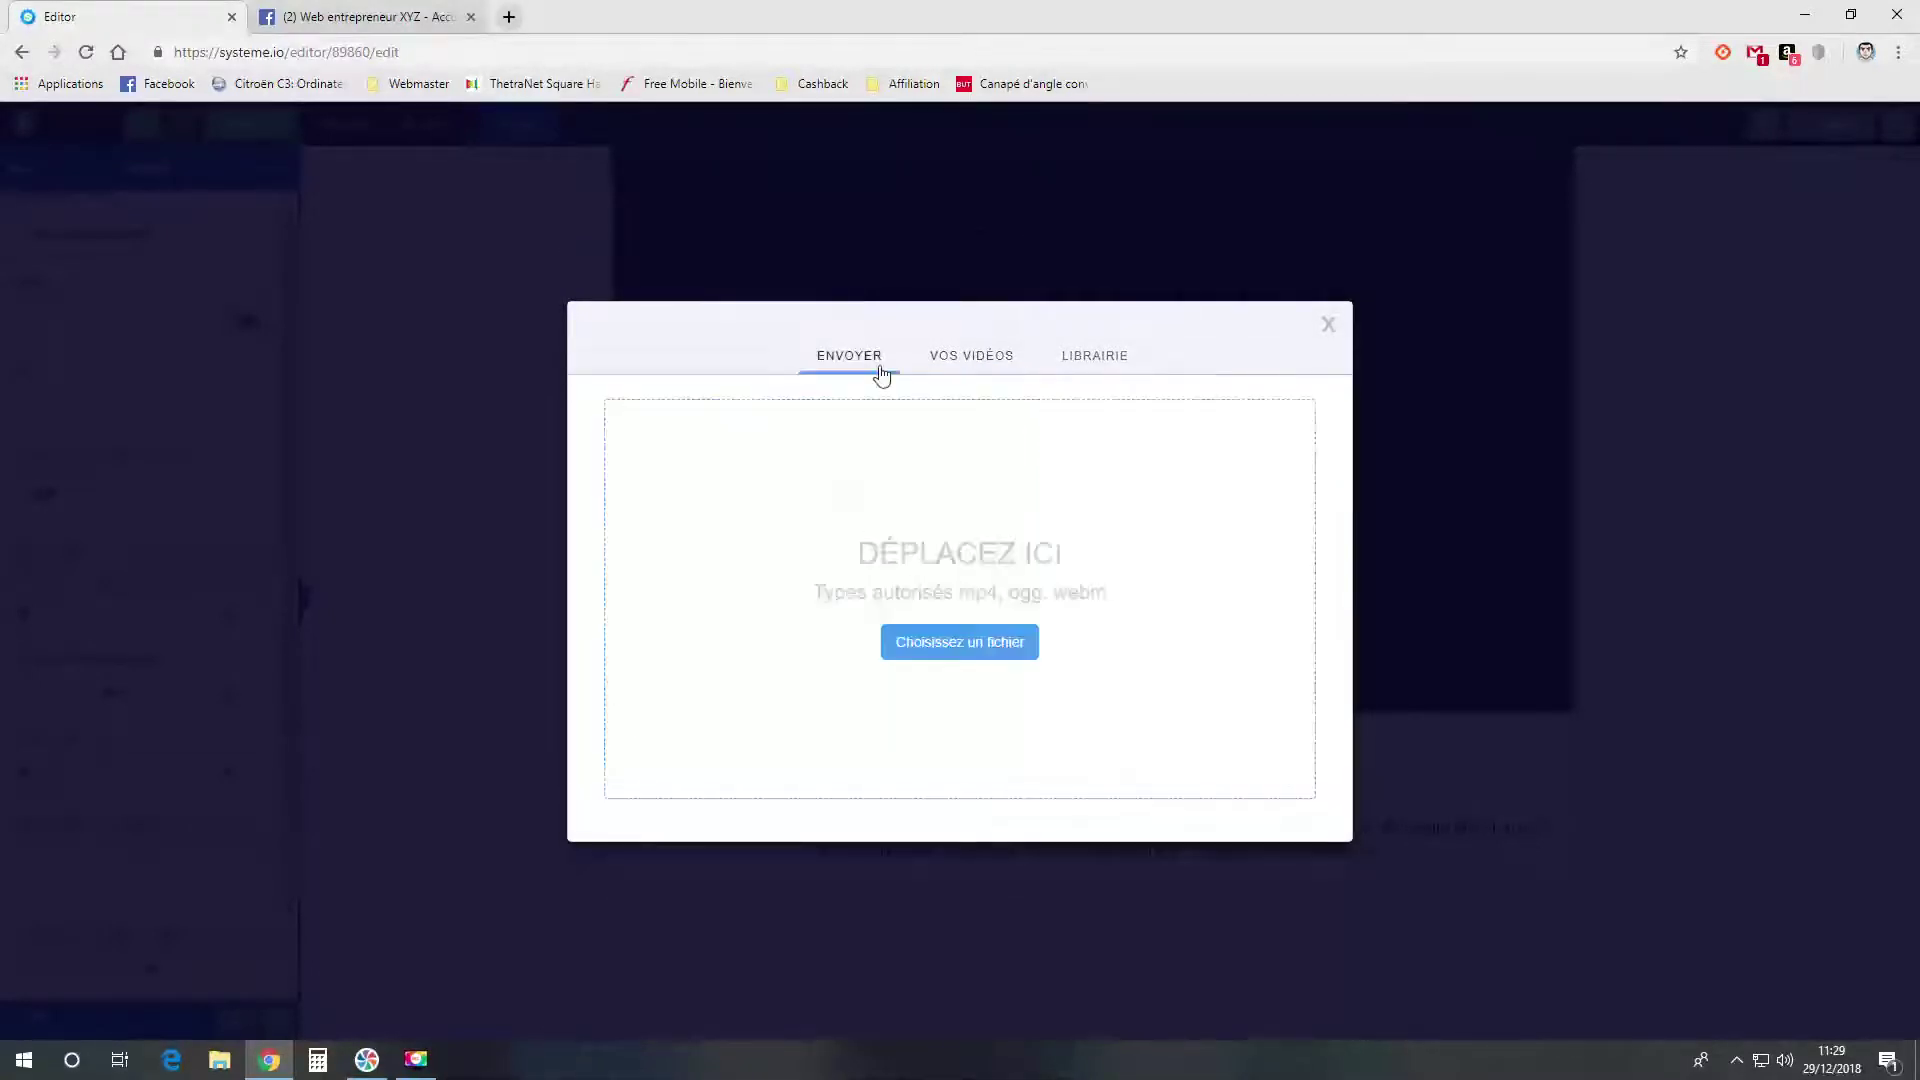
left_click(968, 645)
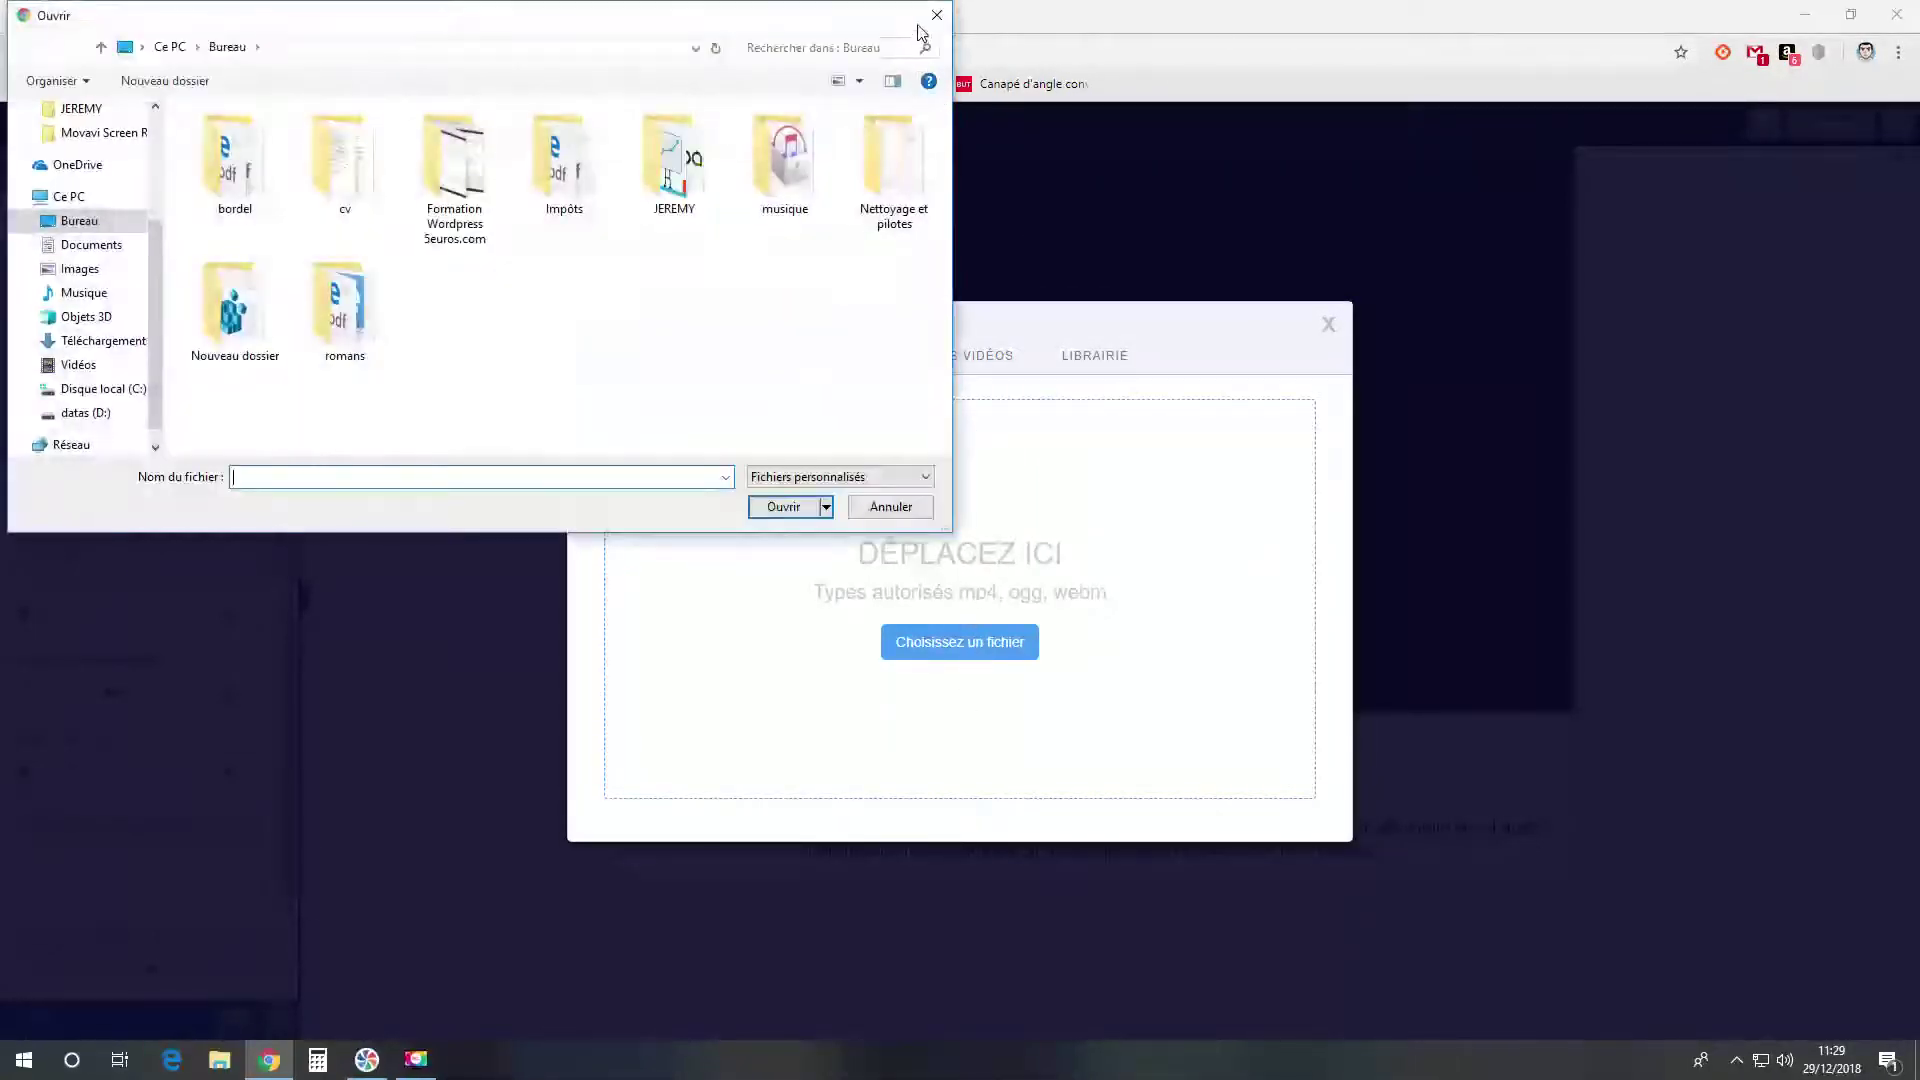
left_click(935, 14)
- Insert the selected video from your own uploaded videos into the video element
left_click(982, 365)
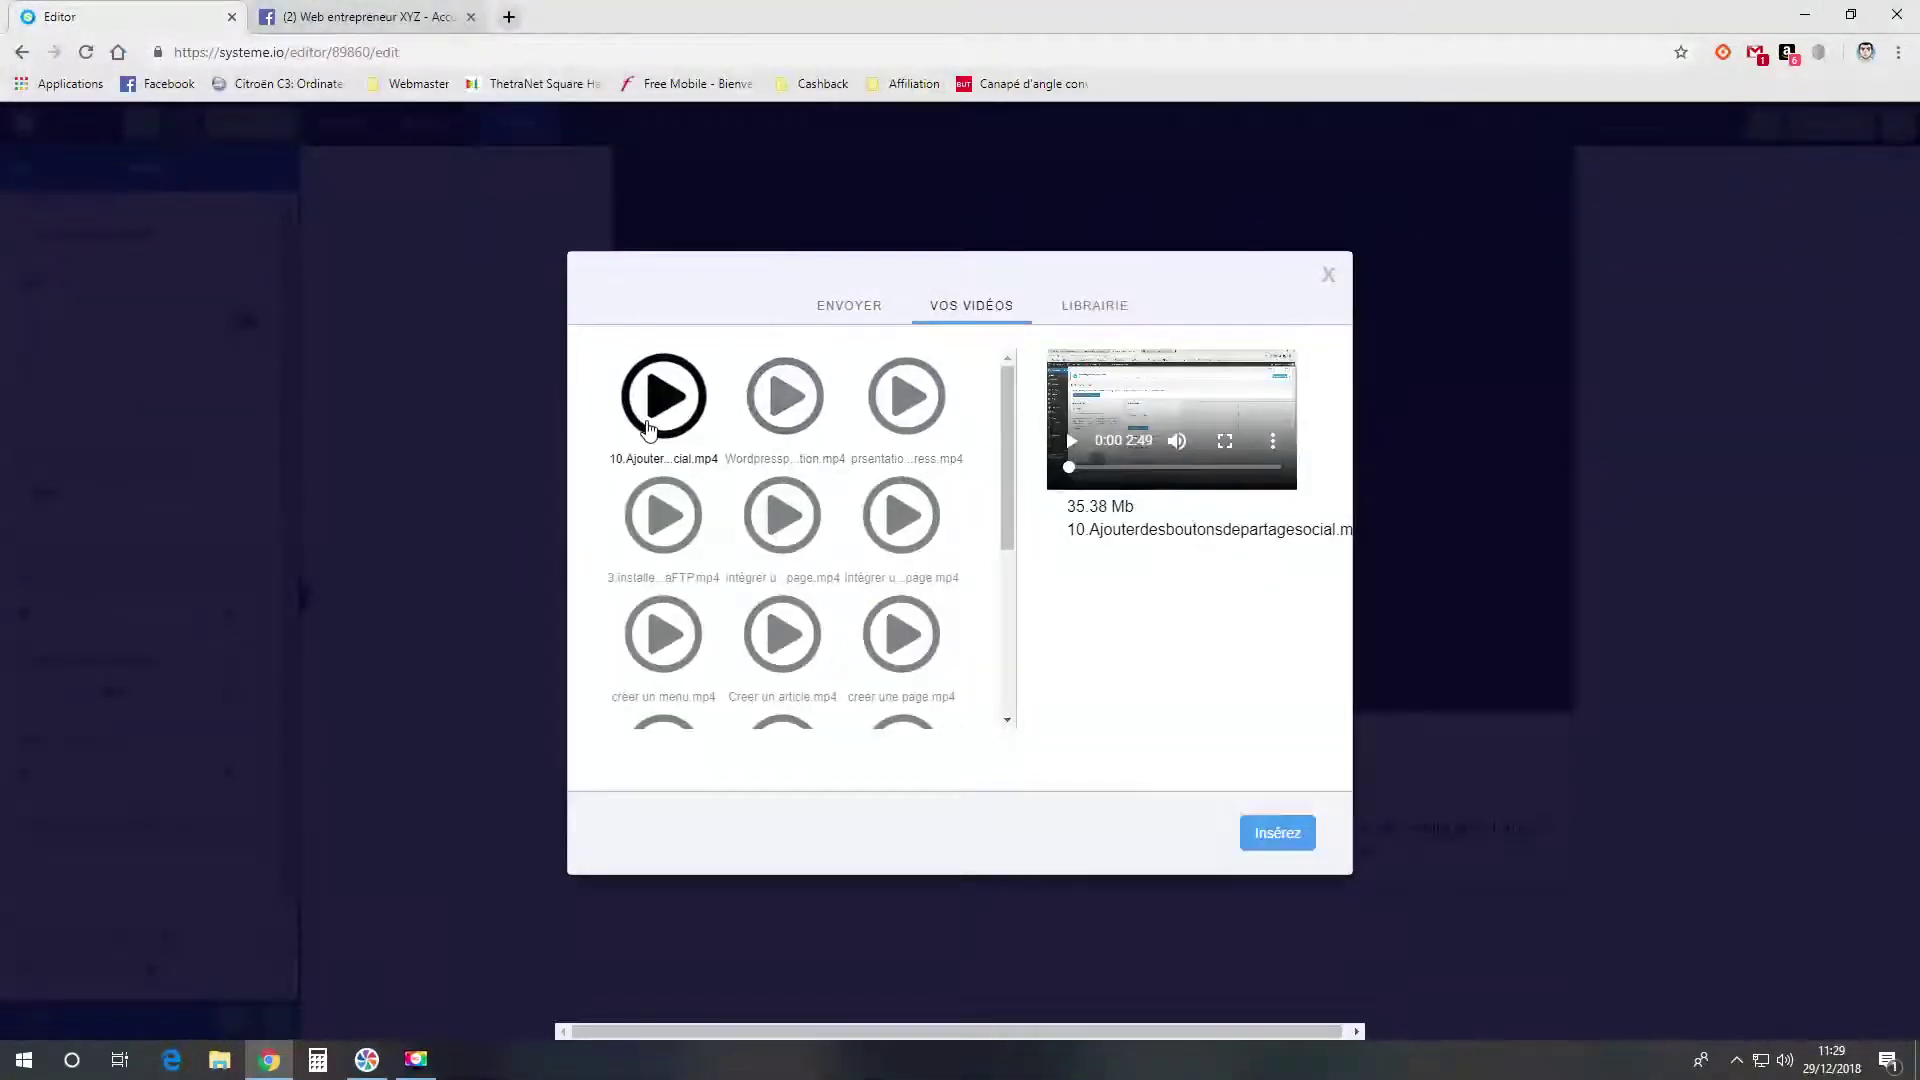
left_click(1270, 830)
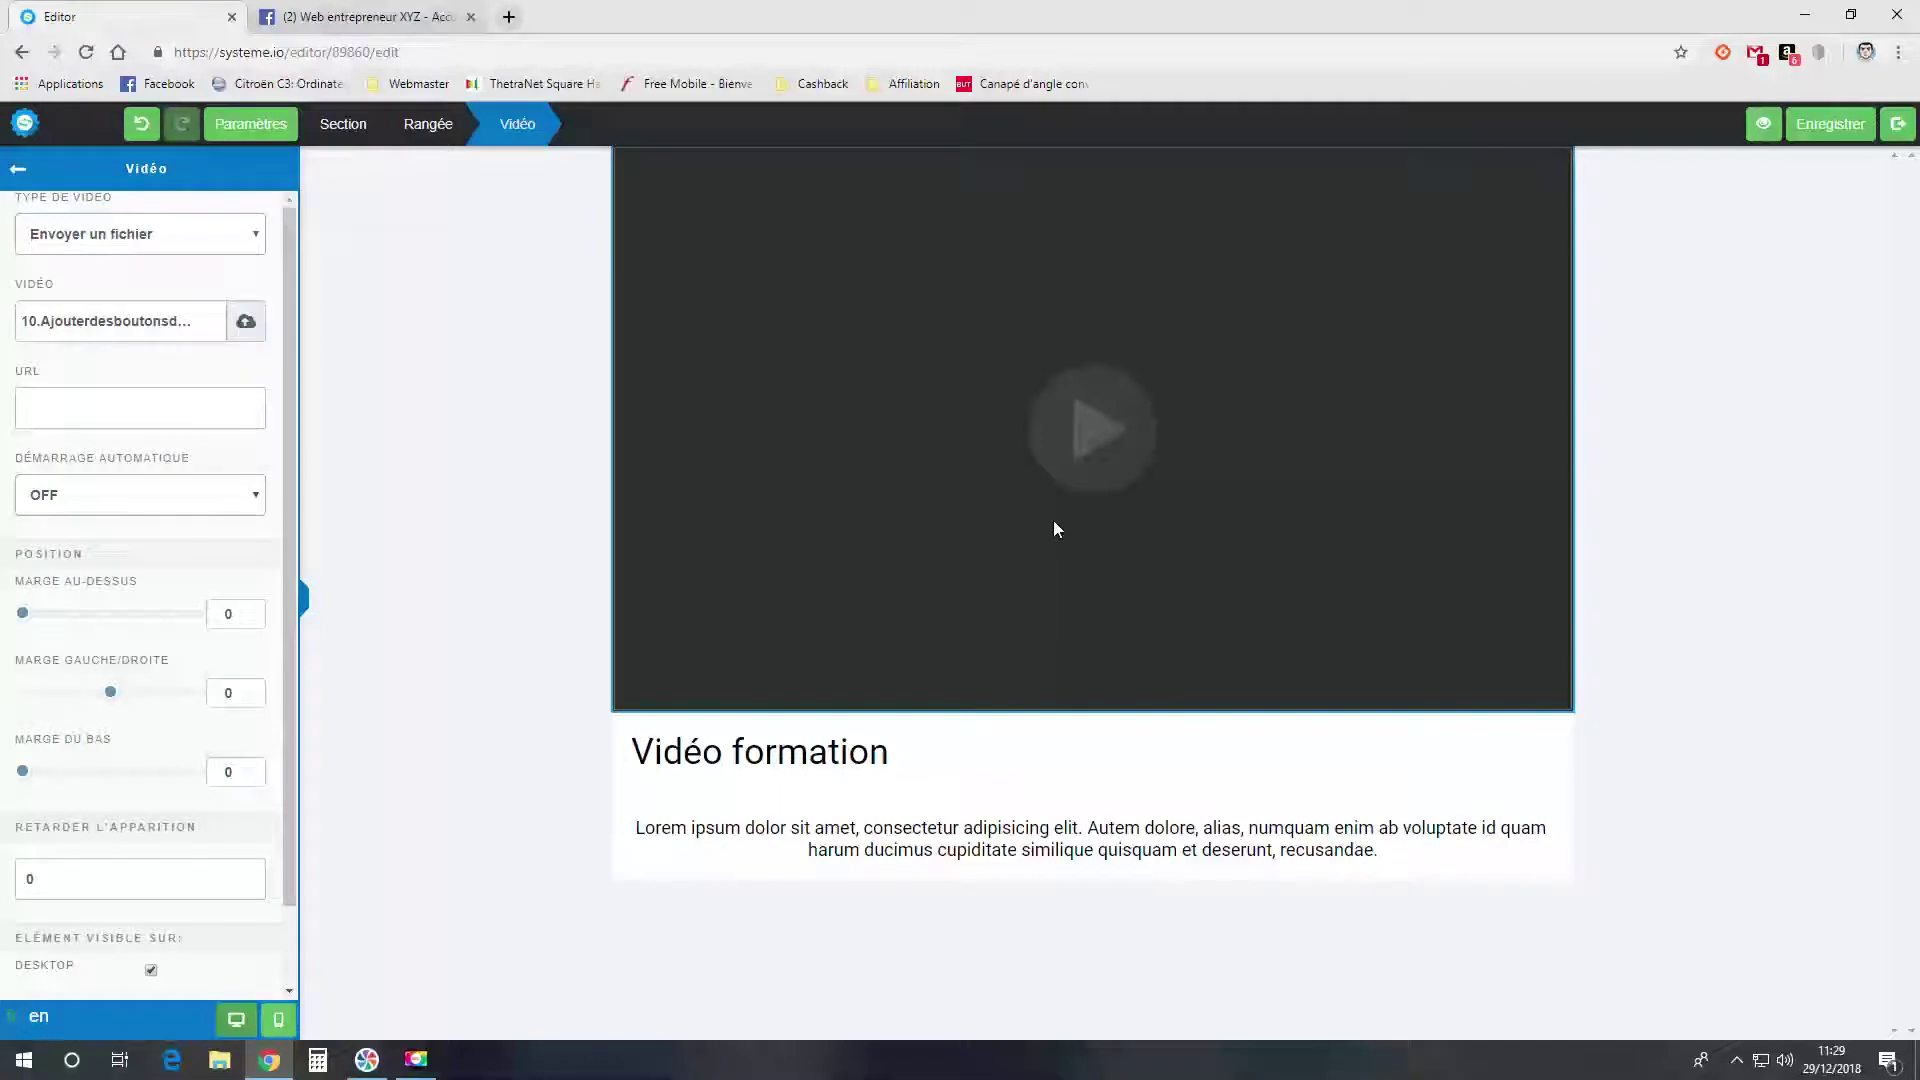
- Turn automatic start ON for the video element and save the page
scroll(222, 586, "down", 2)
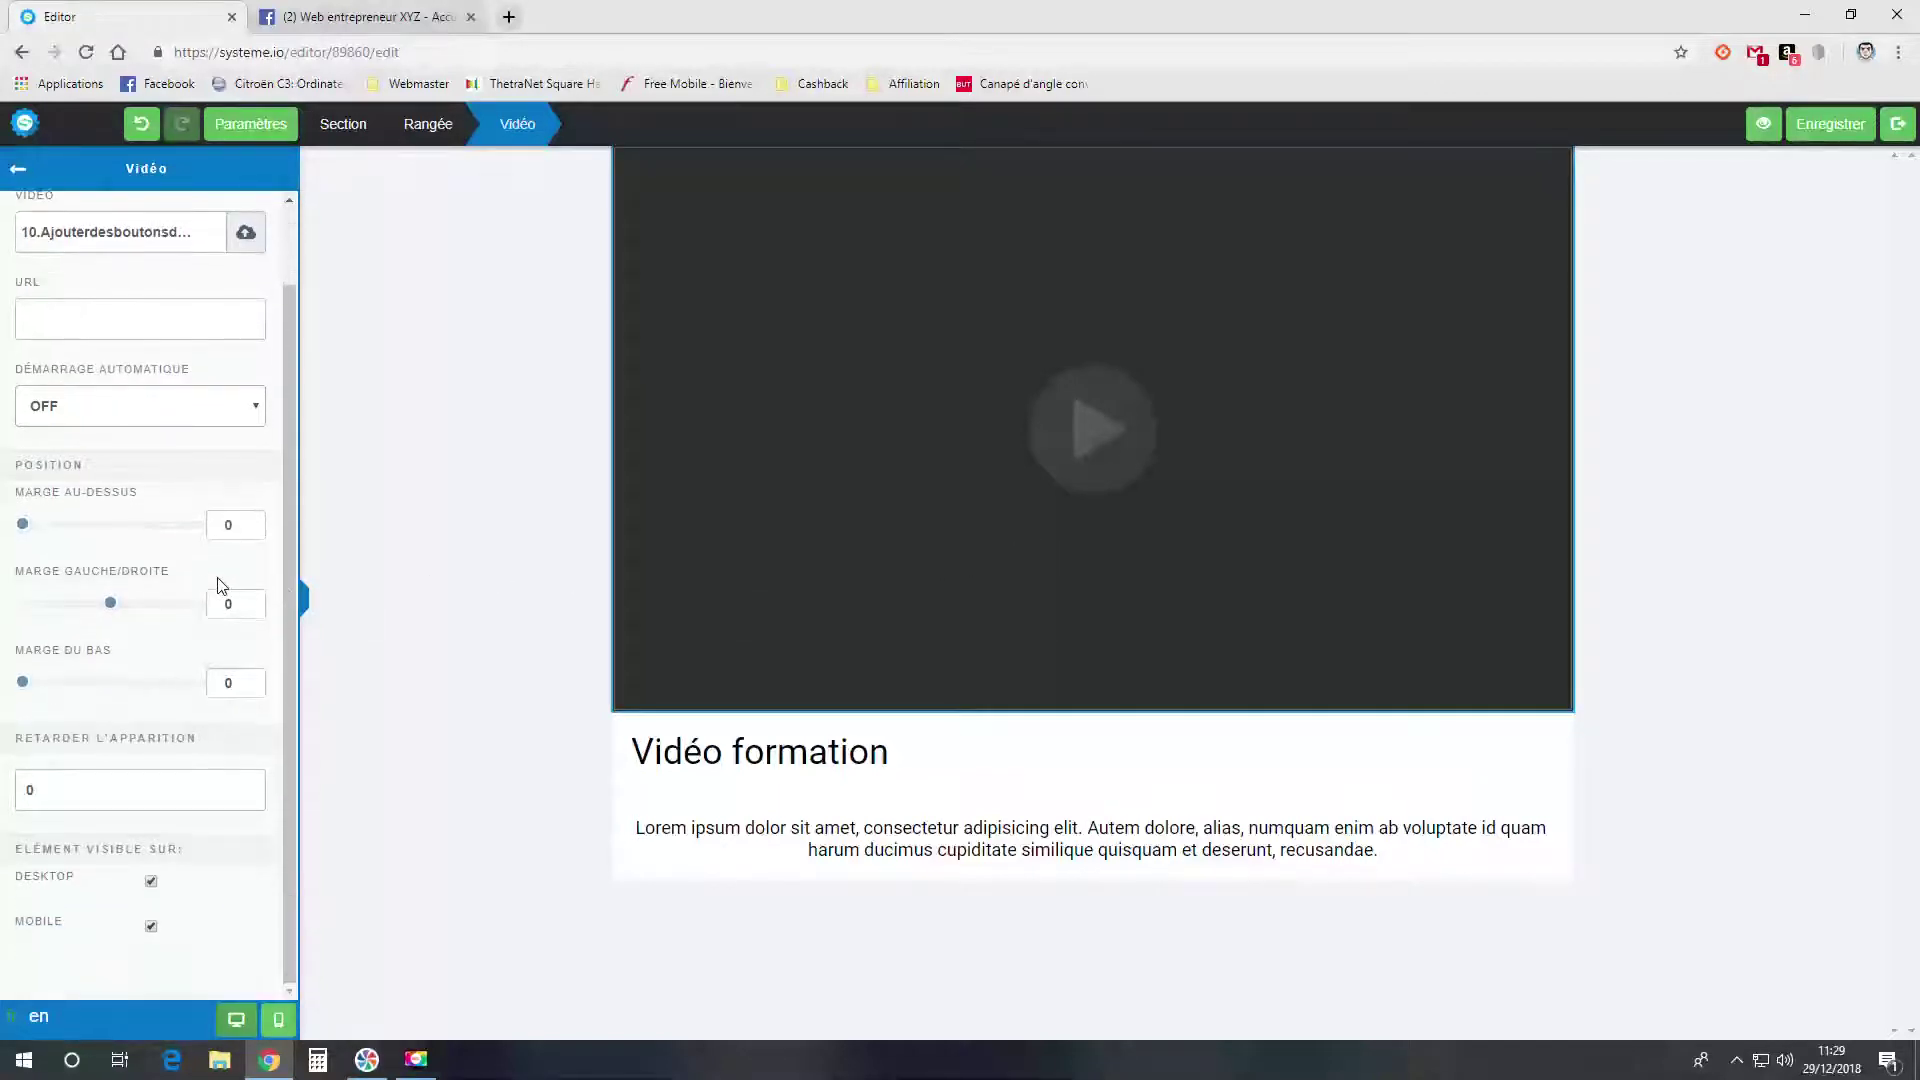
left_click(168, 407)
left_click(168, 455)
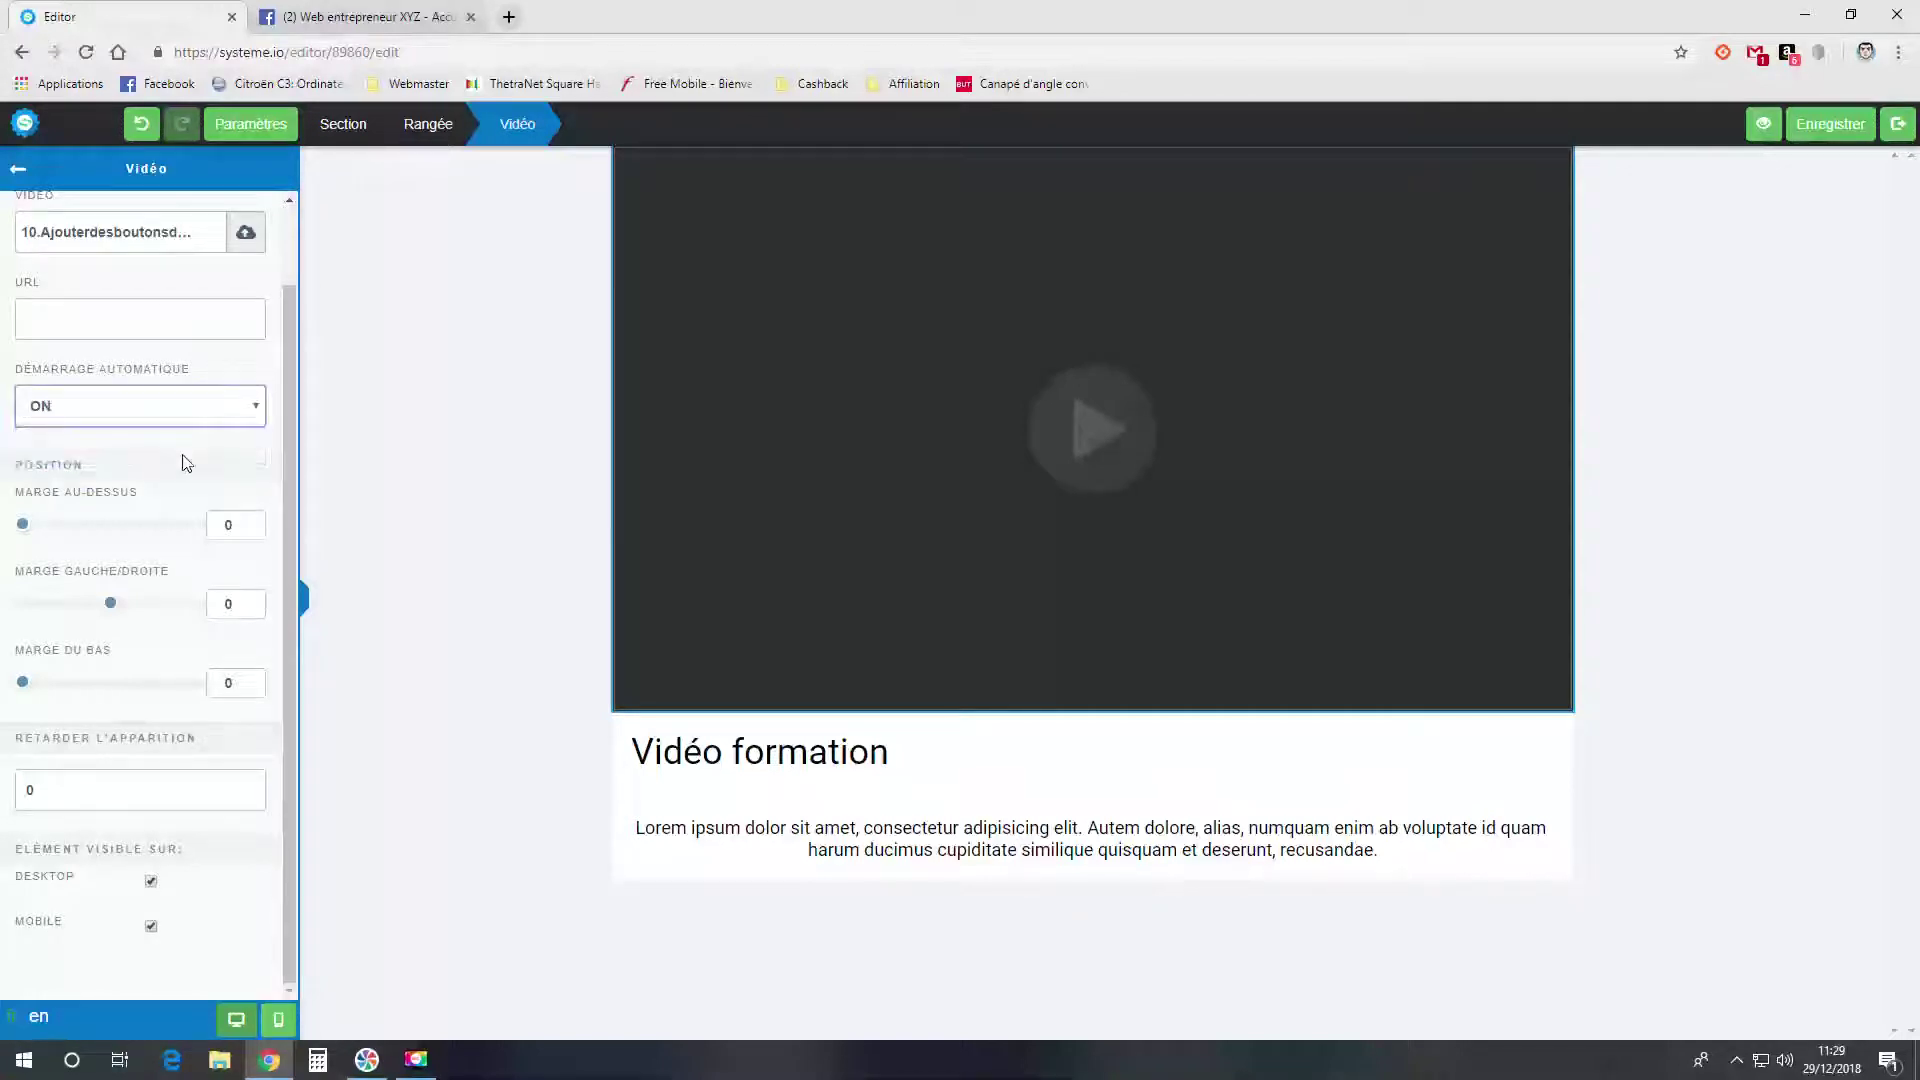
left_click(428, 459)
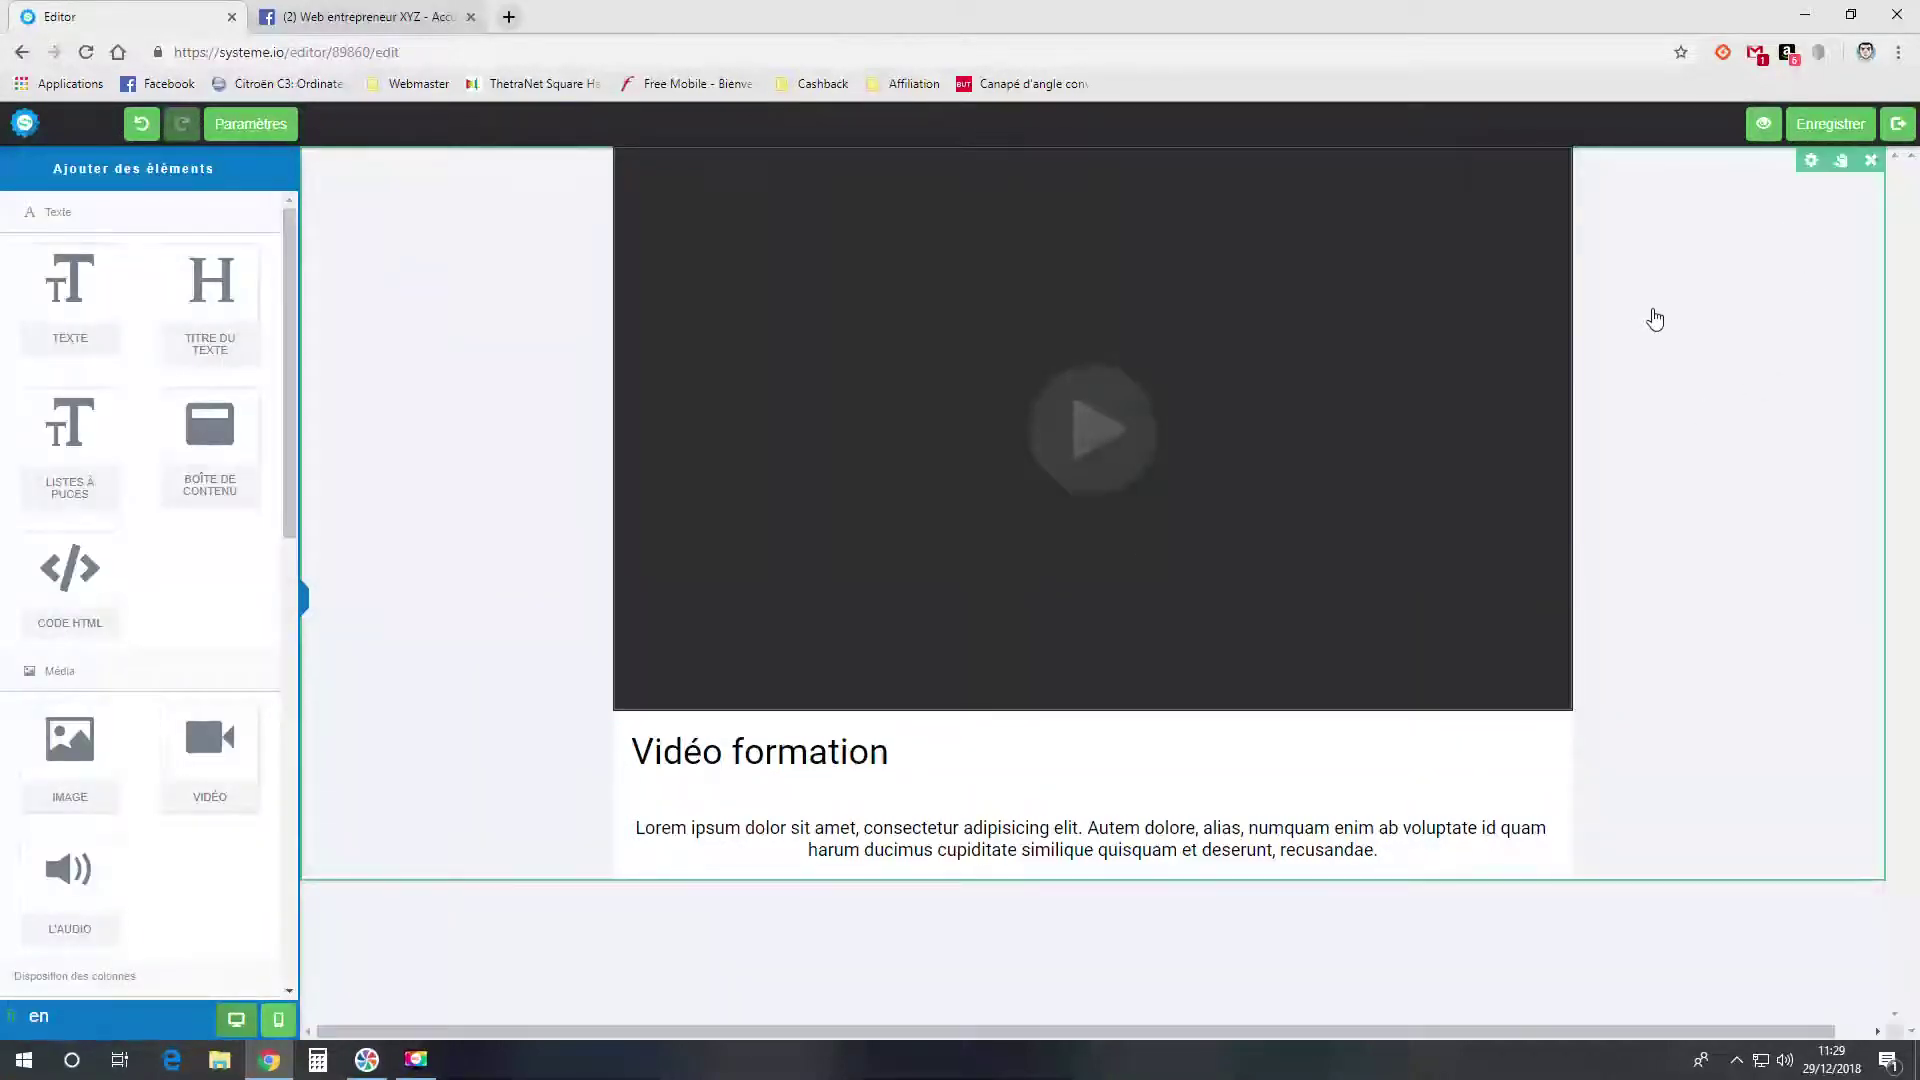
left_click(1830, 131)
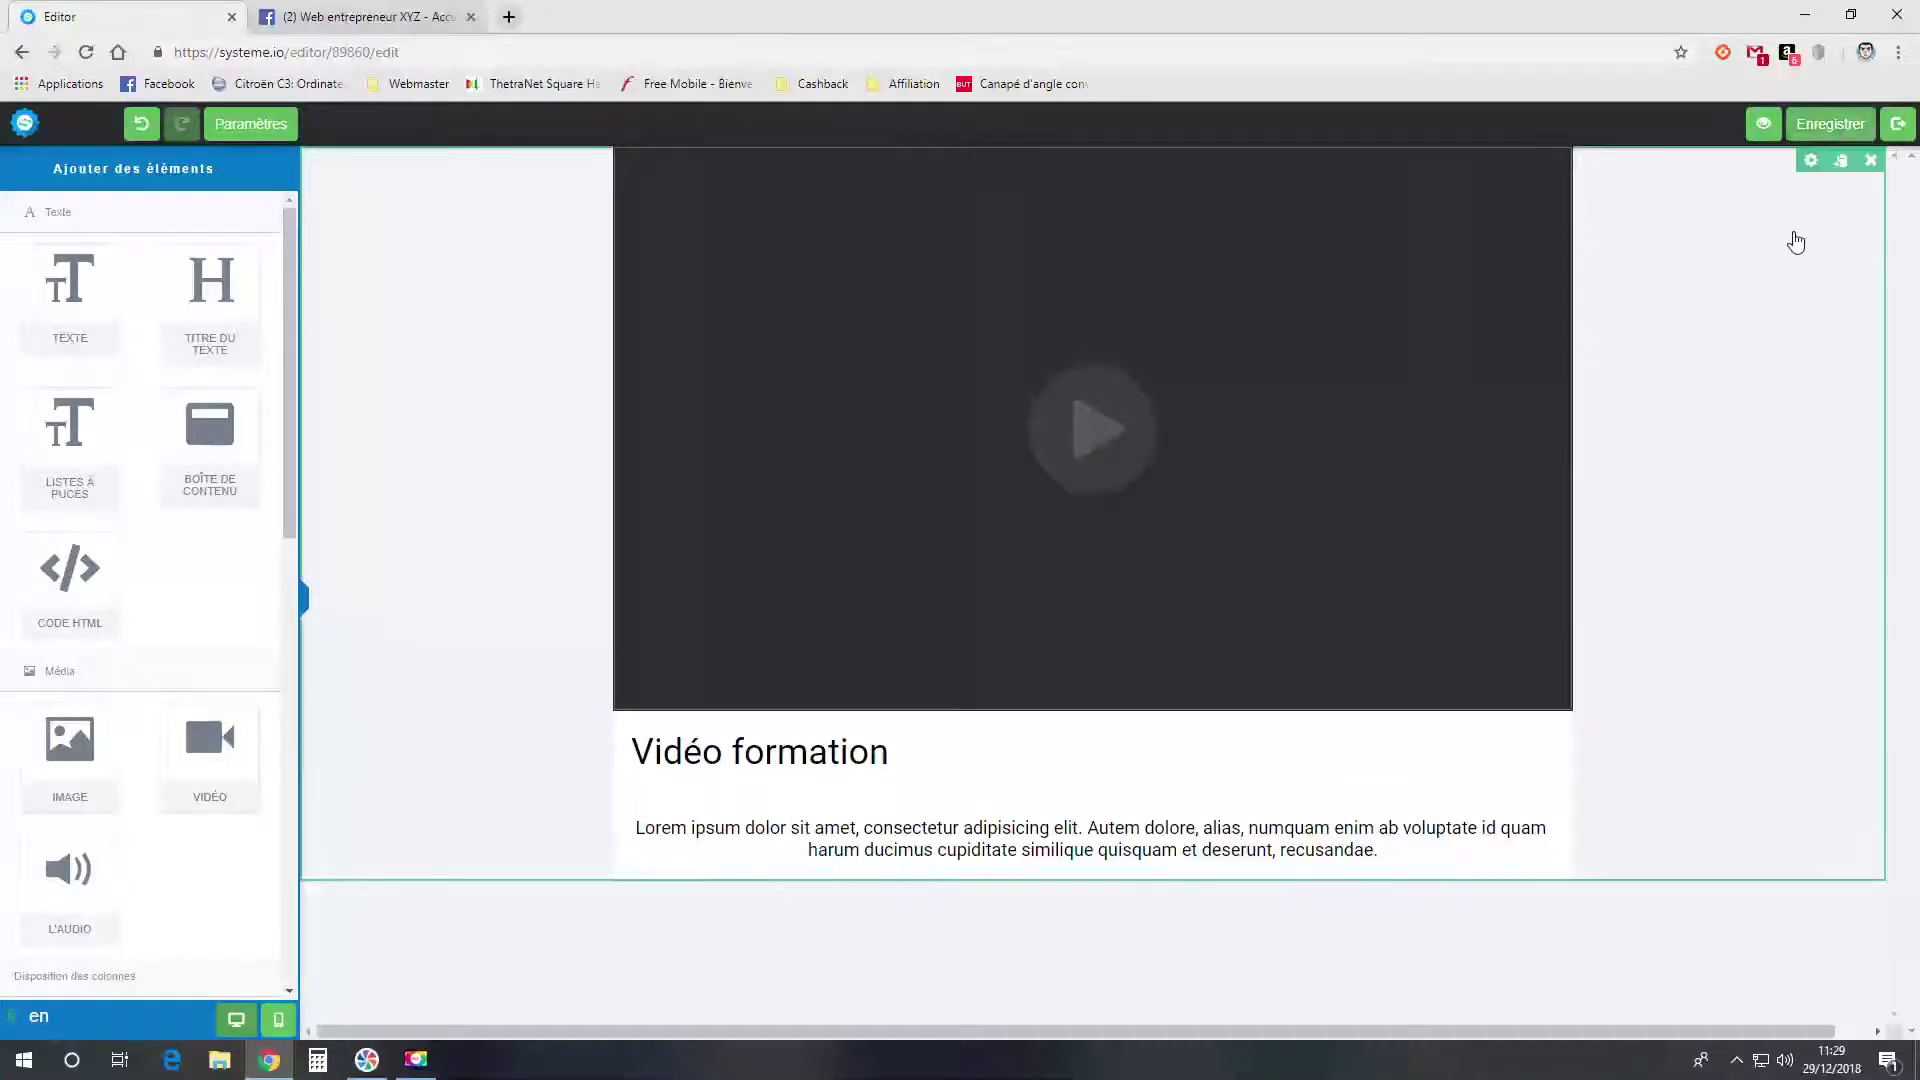
- Preview the video chapter page and test playing and pausing its video
left_click(1763, 125)
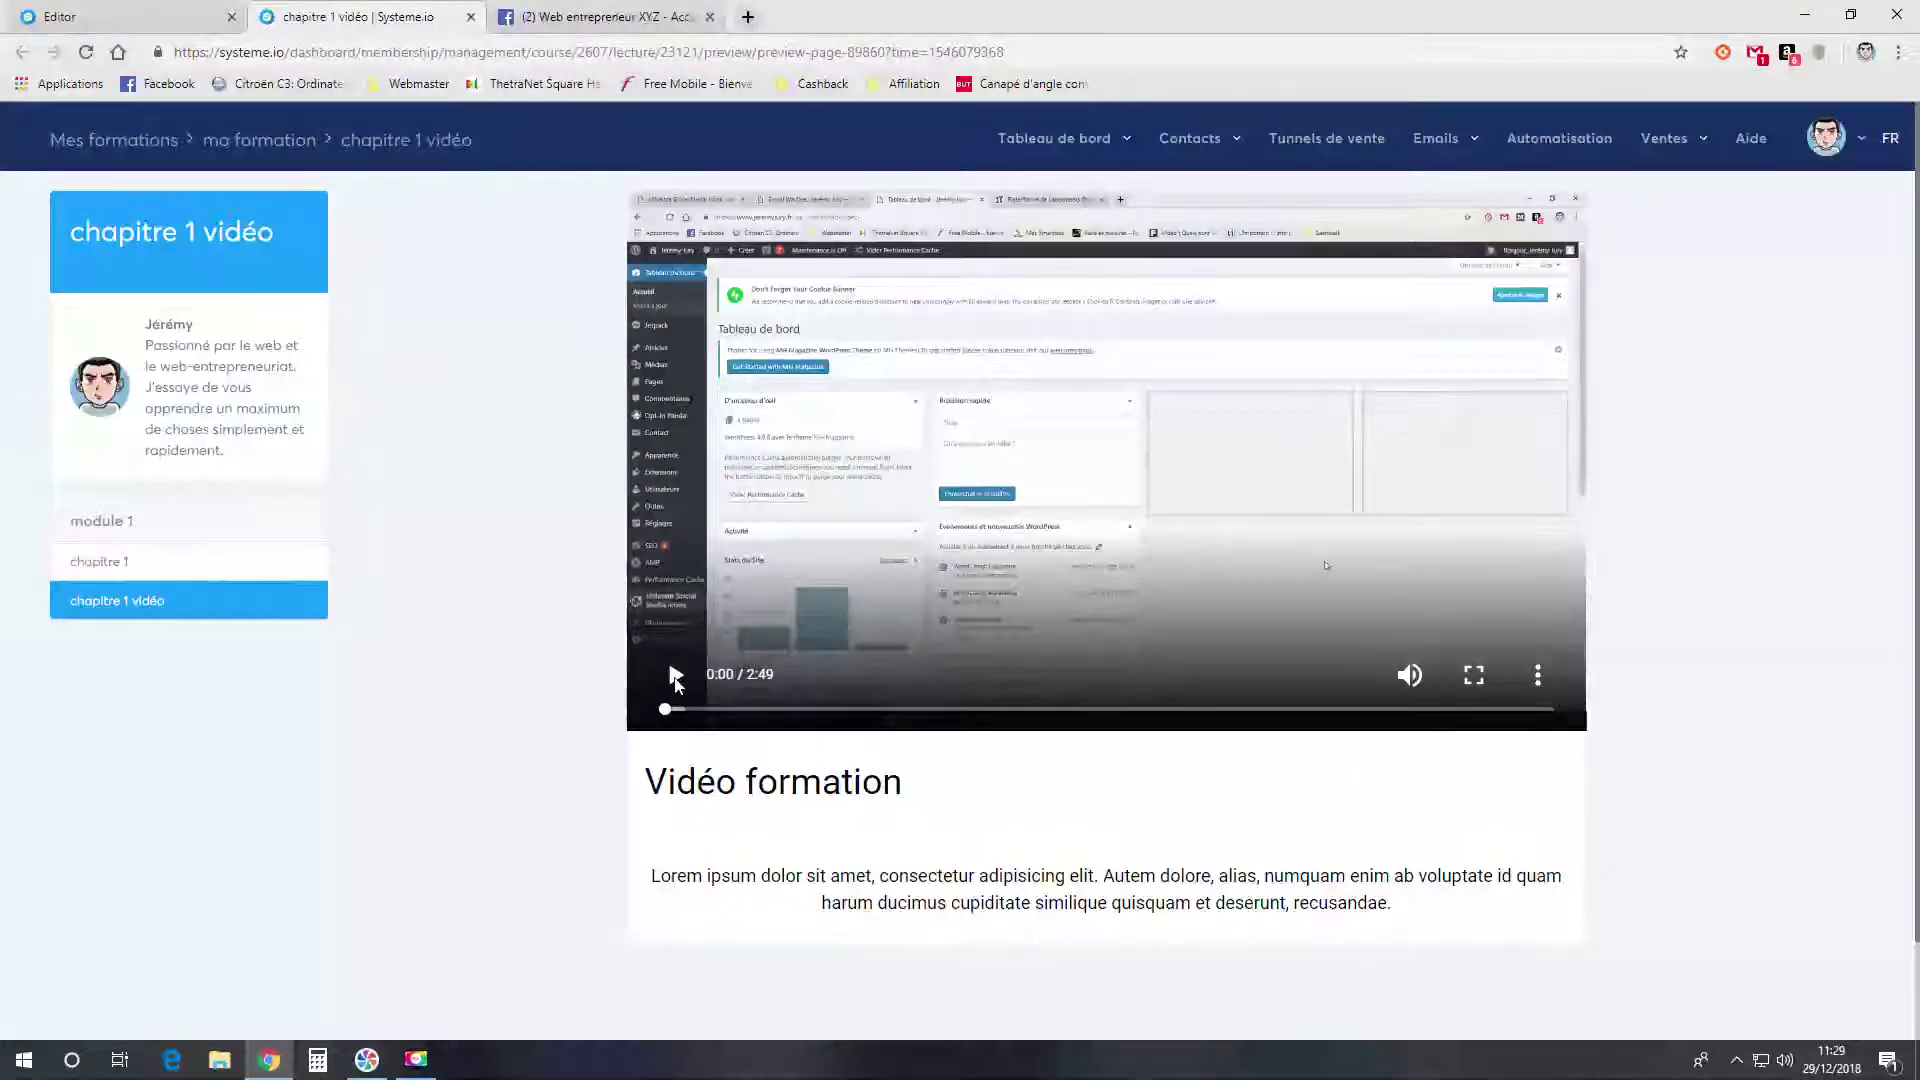
left_click(675, 678)
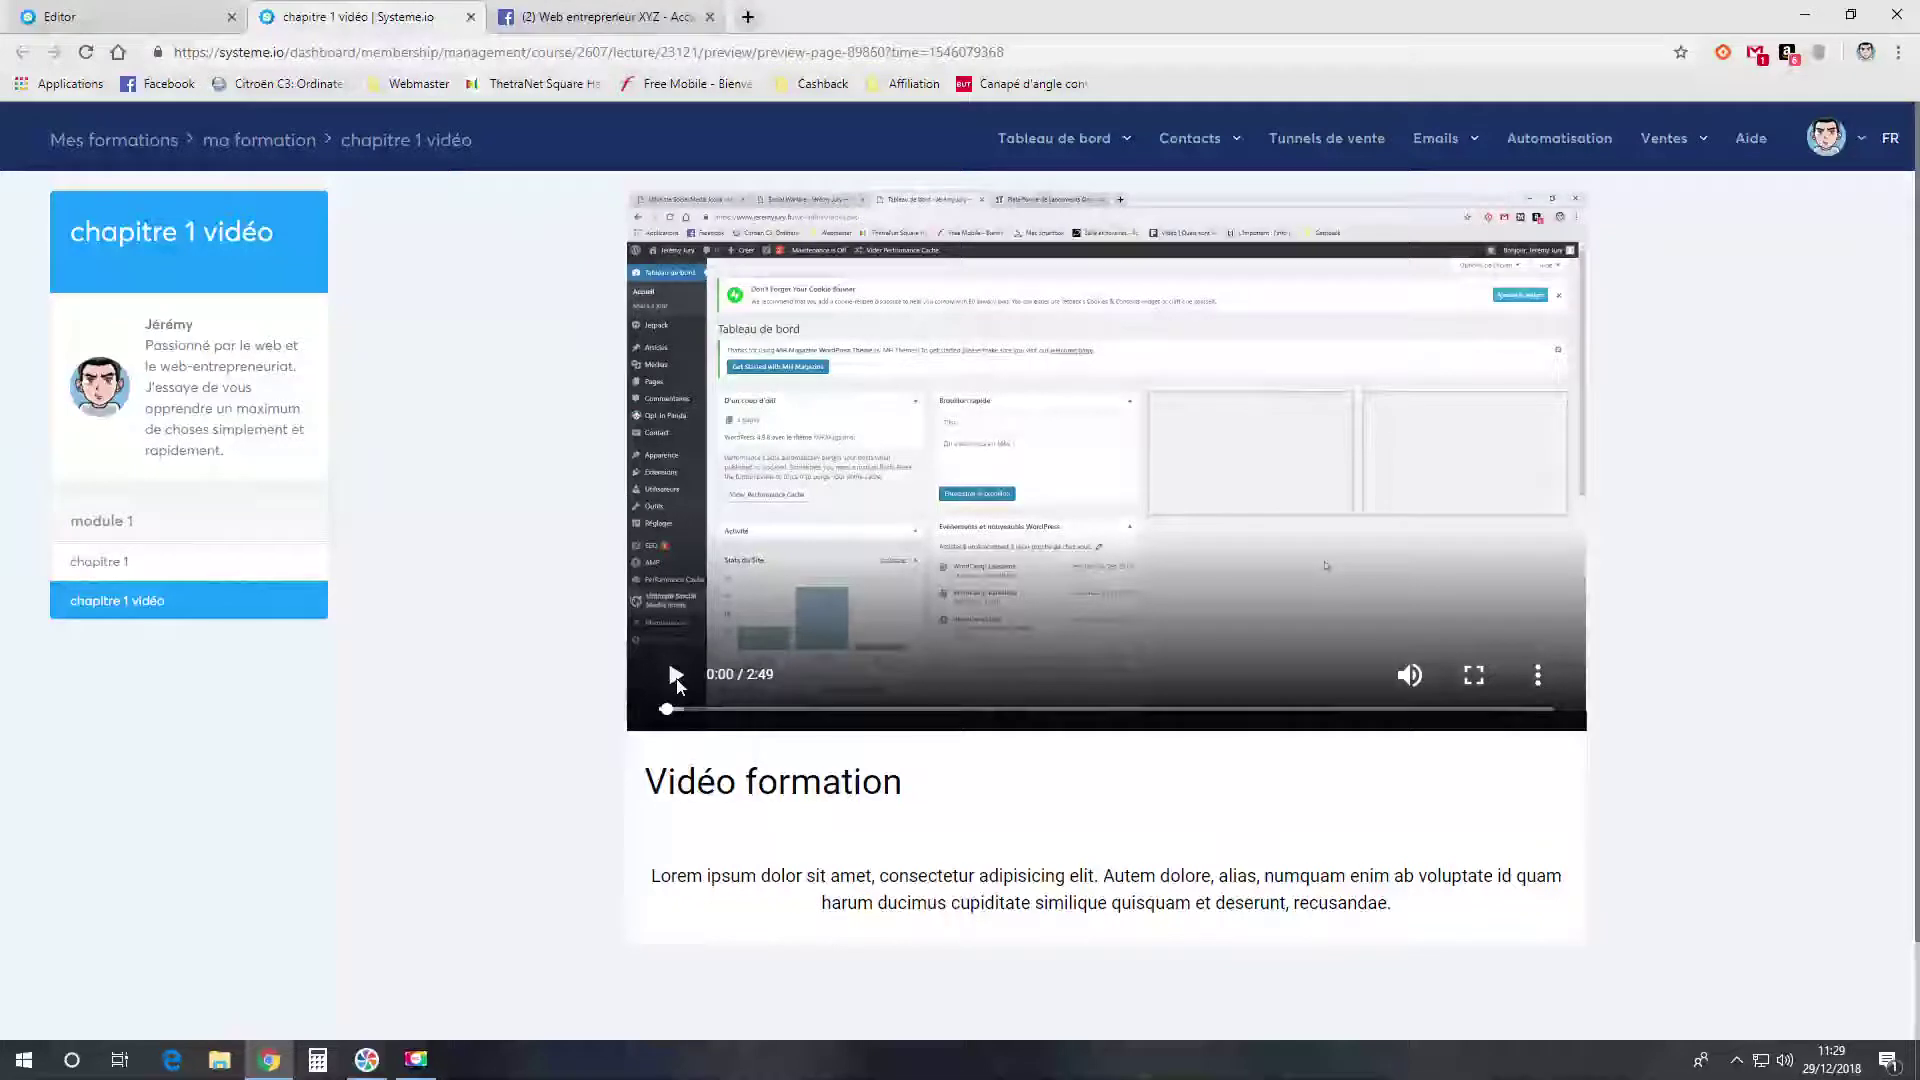
left_click(676, 675)
left_click(676, 675)
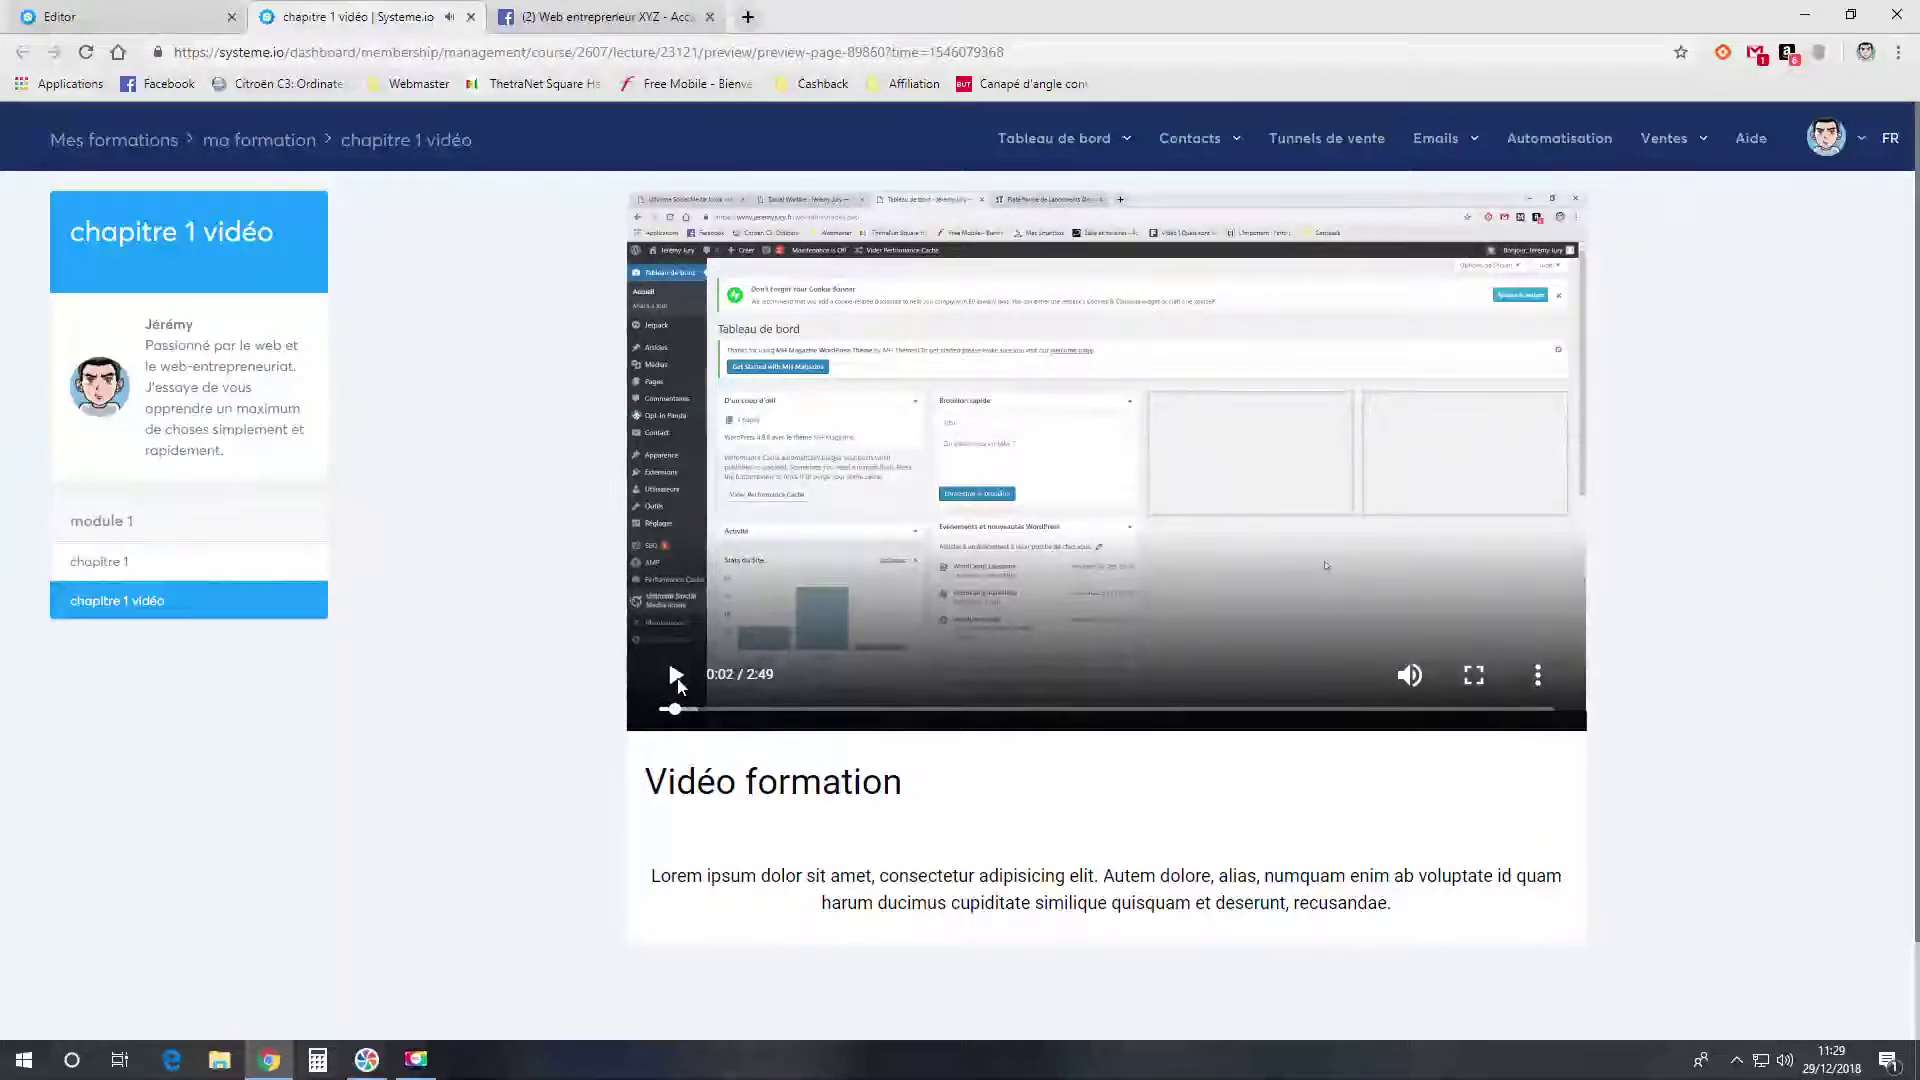
- View the chapitre 1 page, and look at the "ma formation" overview reached from the list of courses
left_click(190, 561)
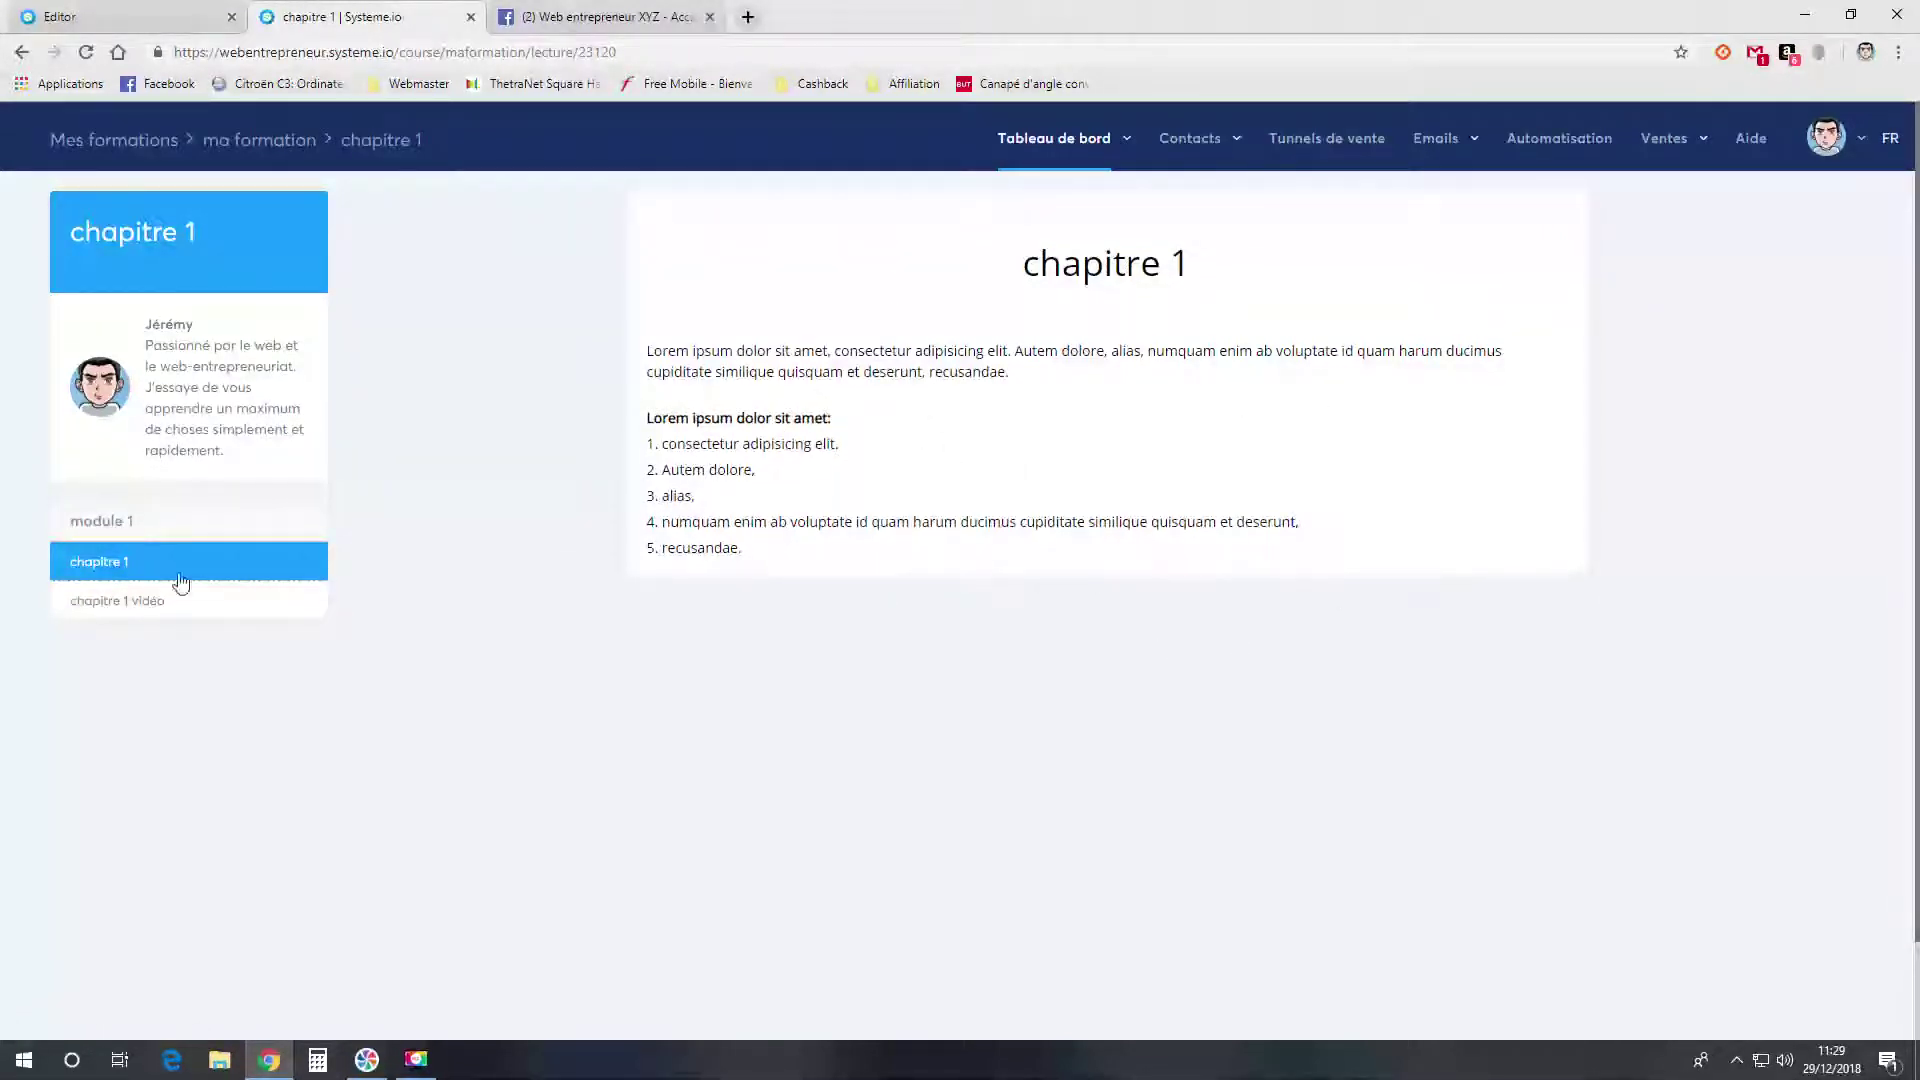
left_click_drag(85, 524, 157, 528)
left_click(987, 293)
left_click(95, 145)
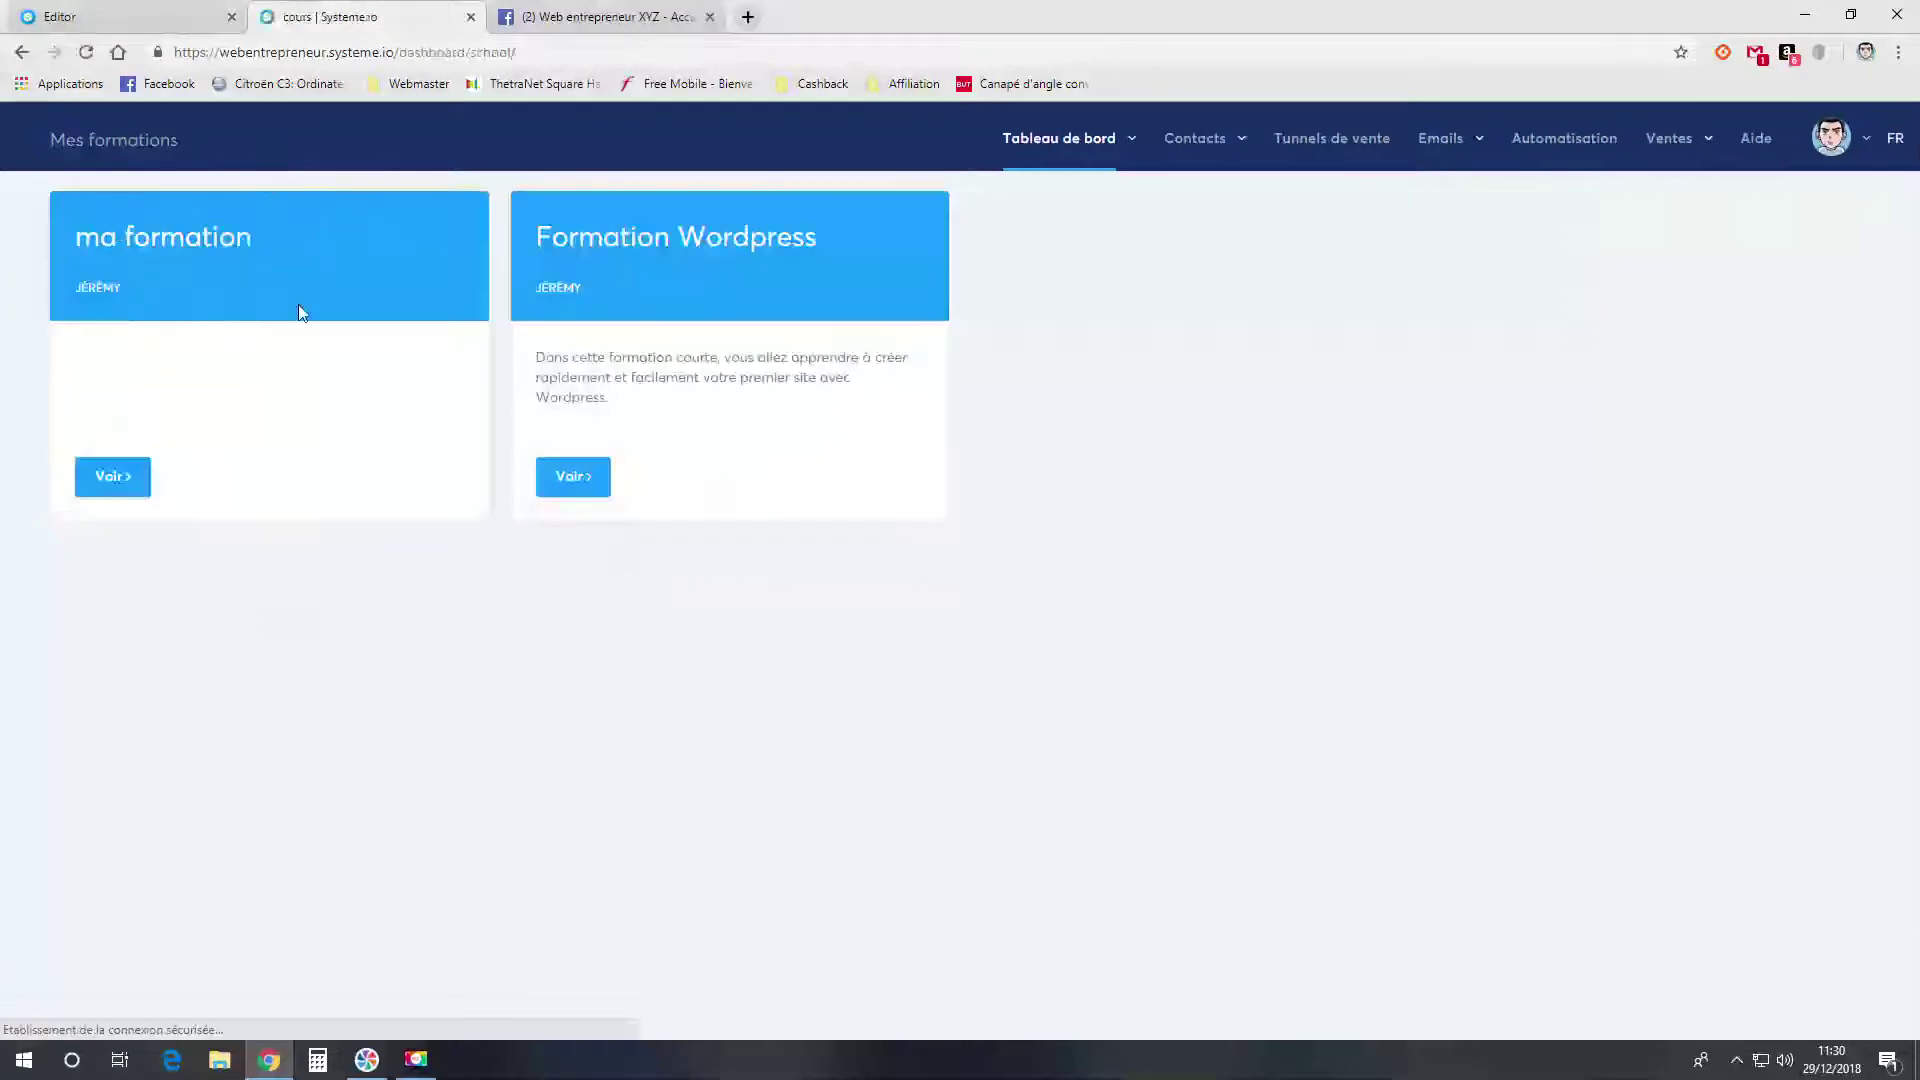
left_click(123, 490)
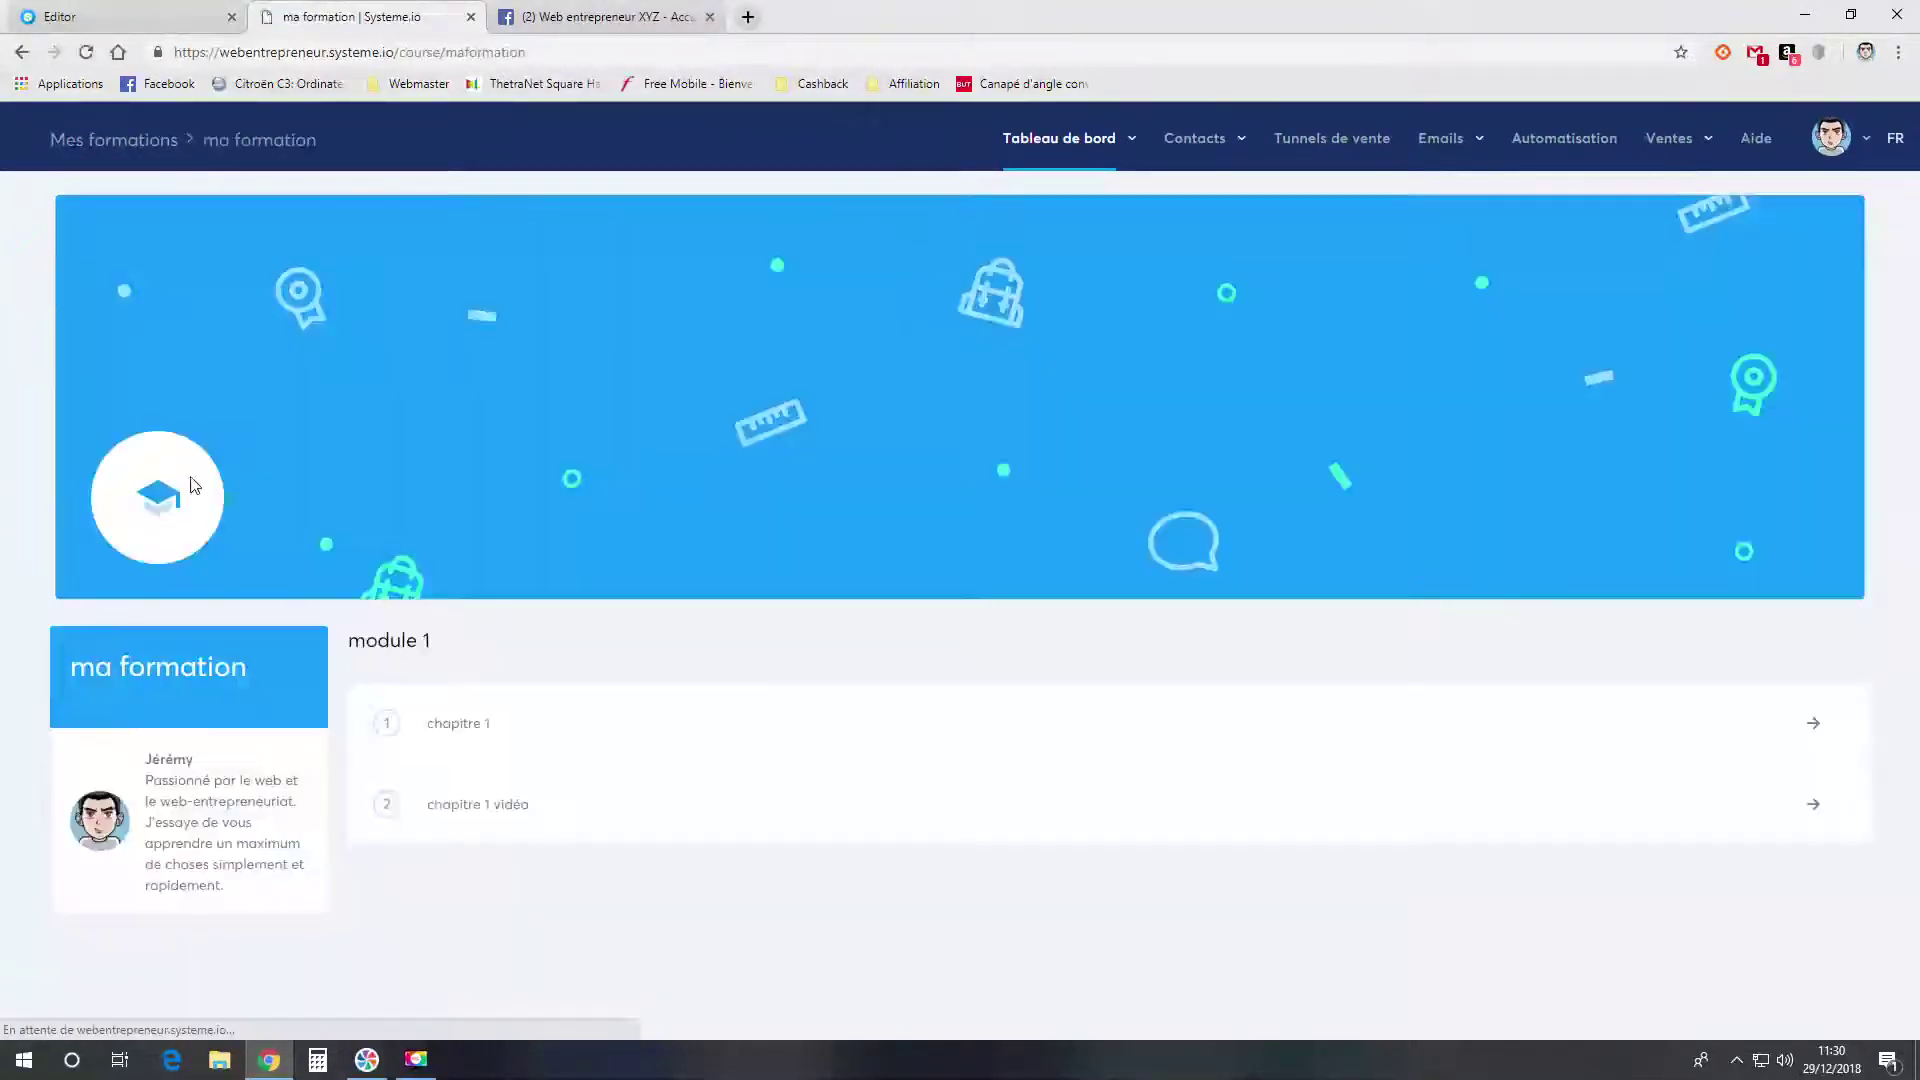
- Open the curriculum of "ma formation" from the course management list
left_click(1702, 150)
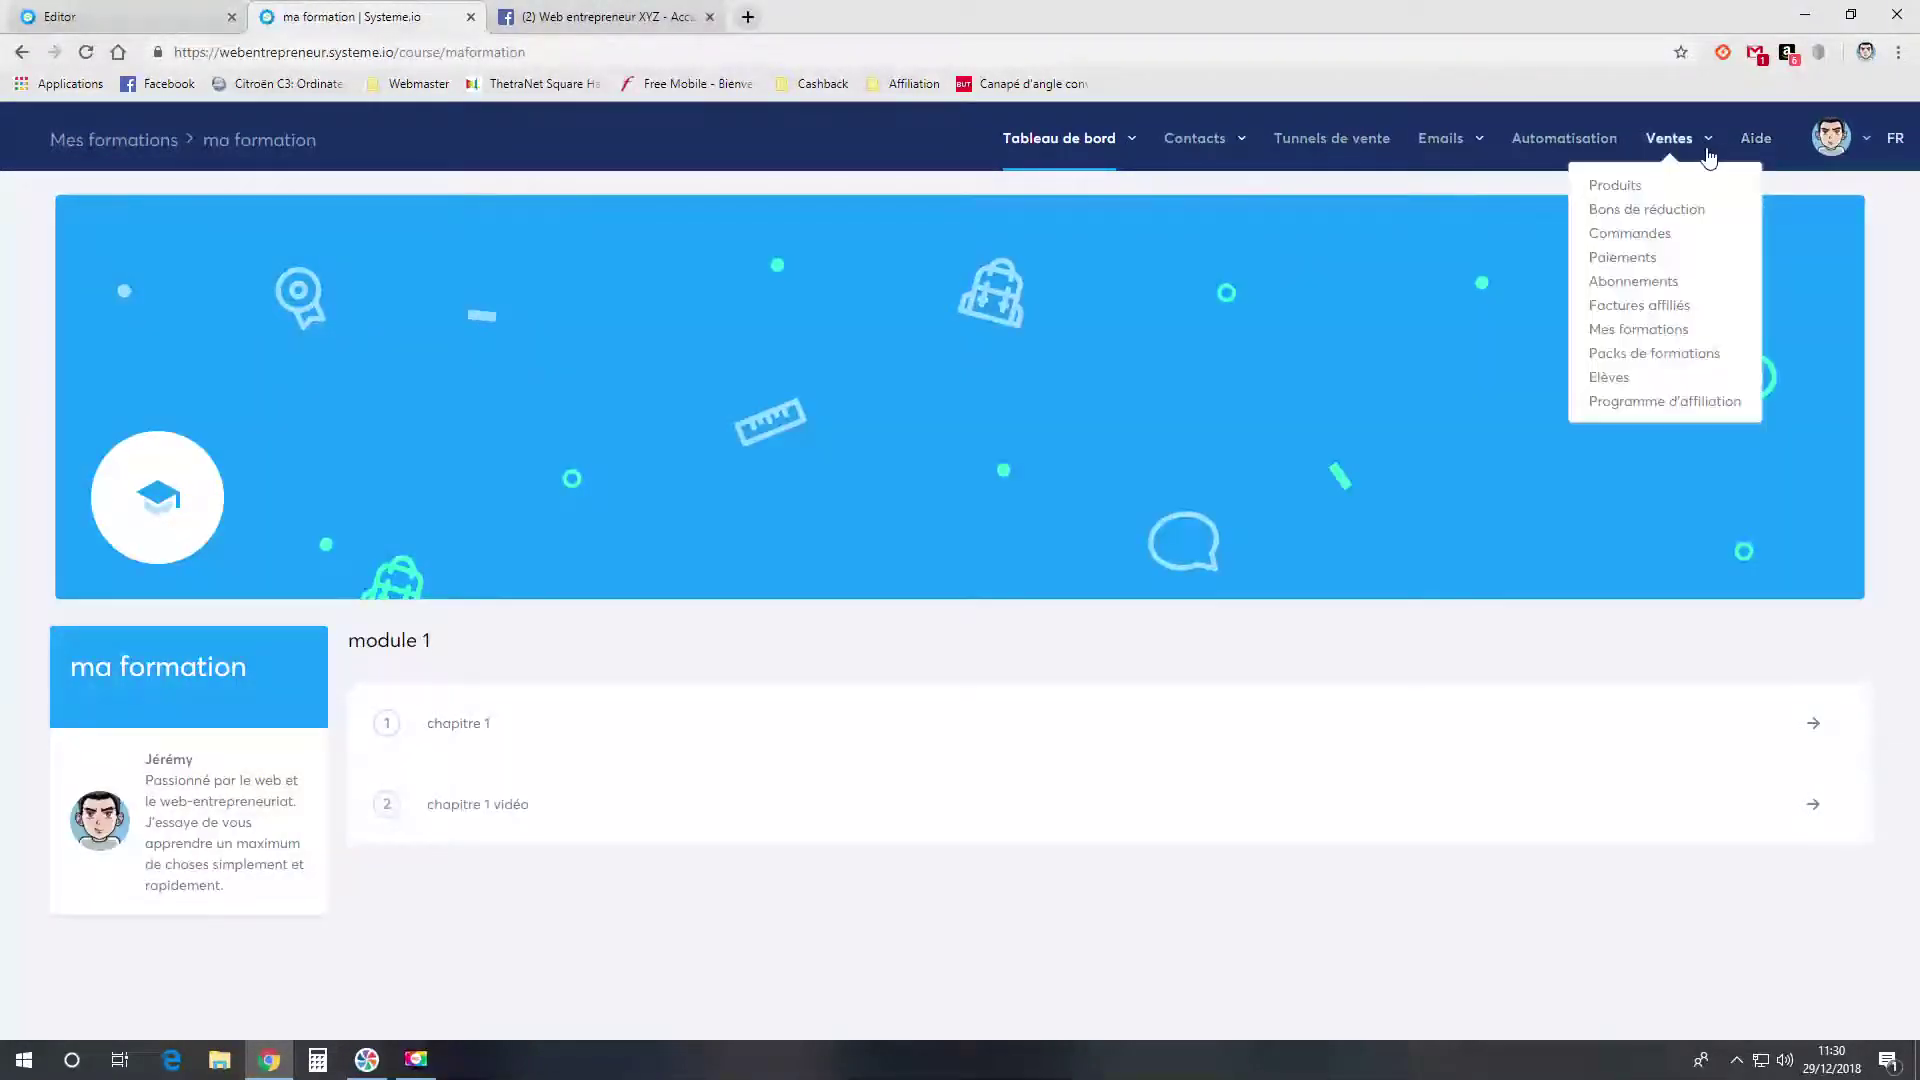
left_click(1652, 337)
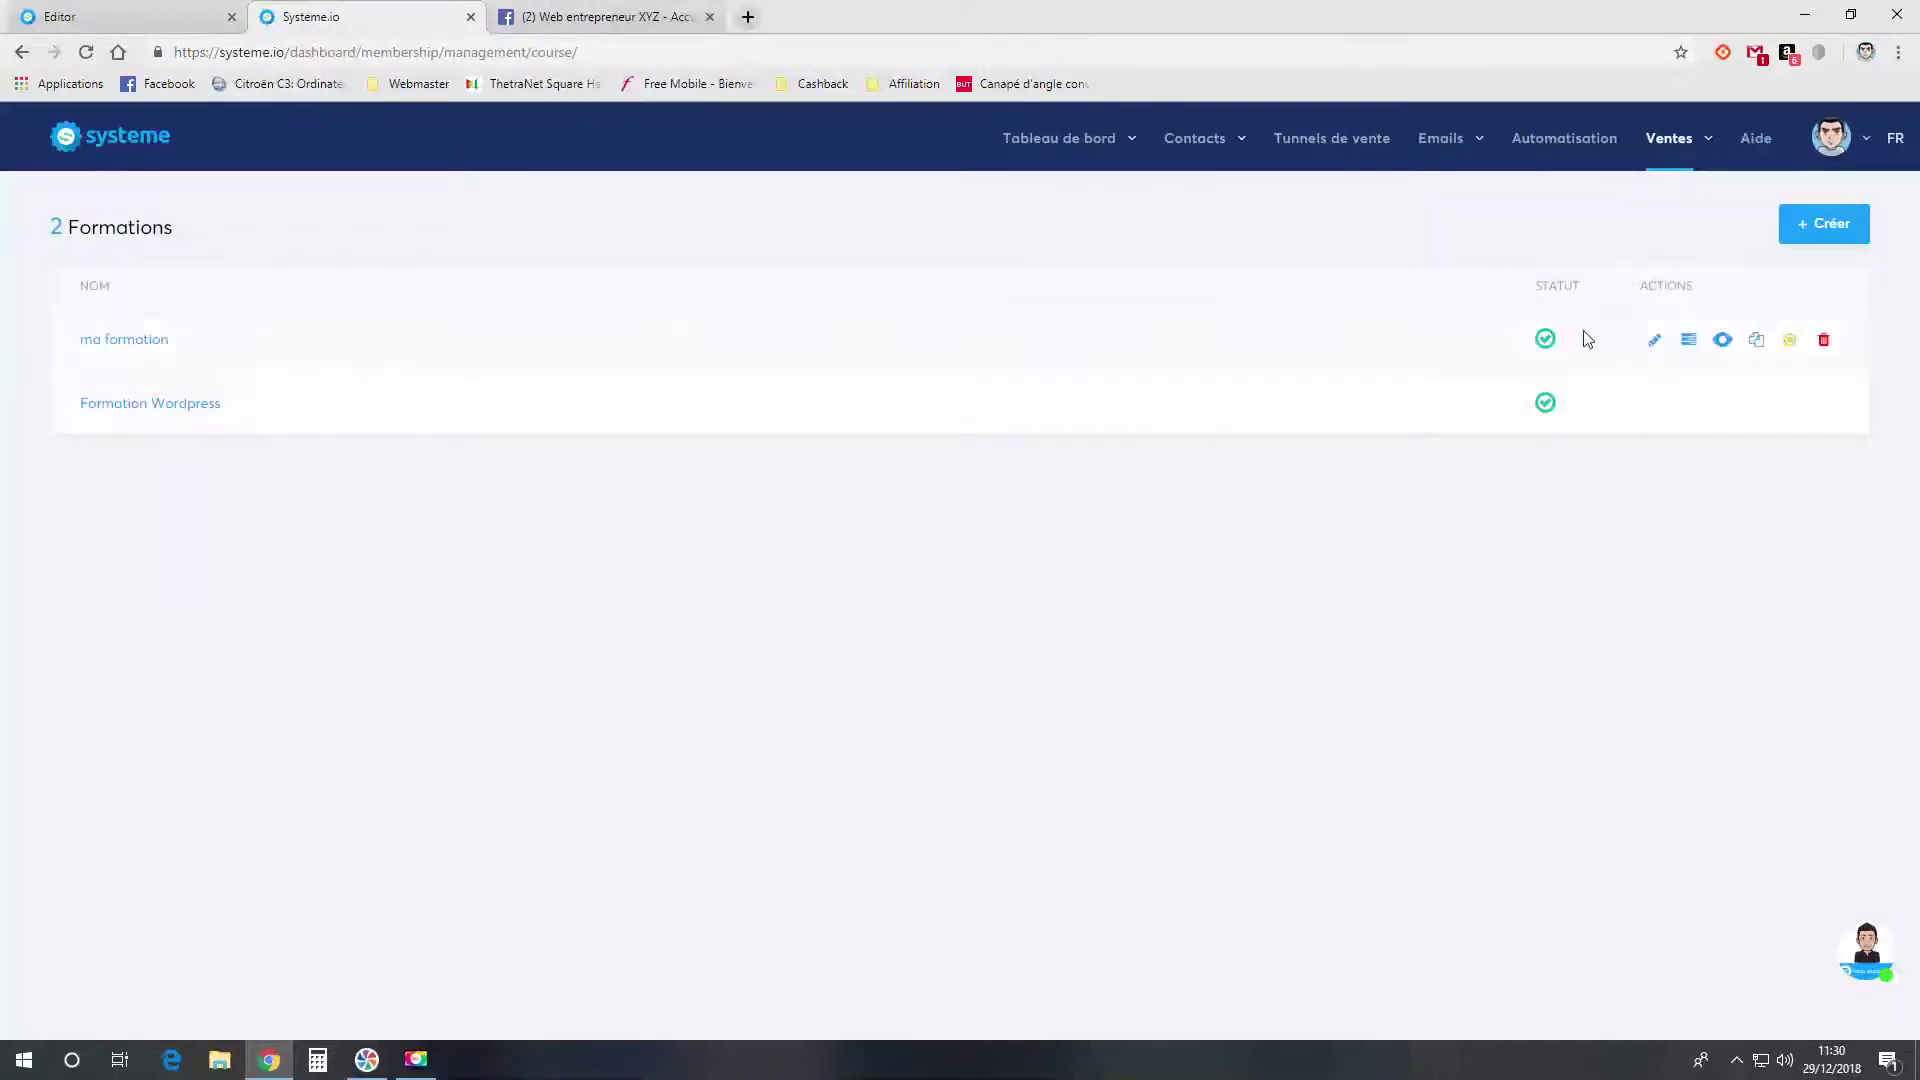
left_click(1655, 340)
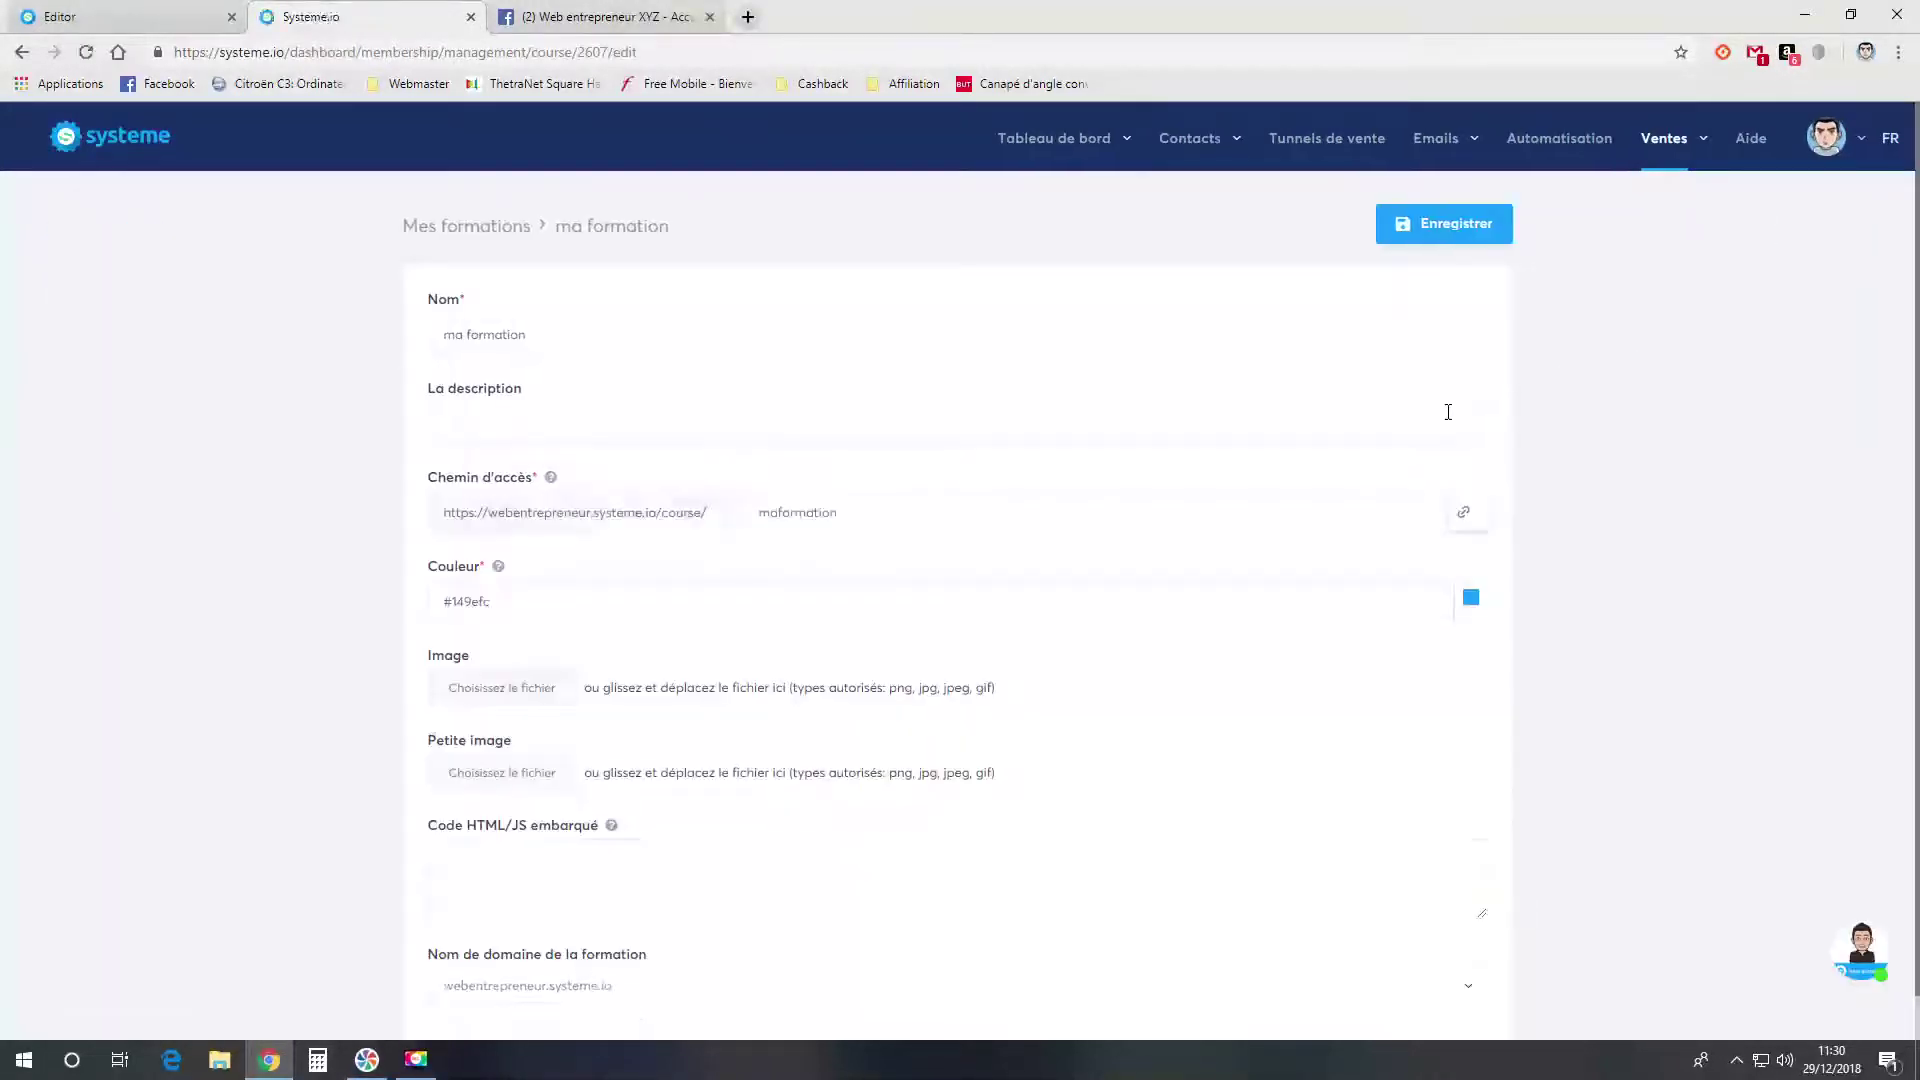
left_click(21, 51)
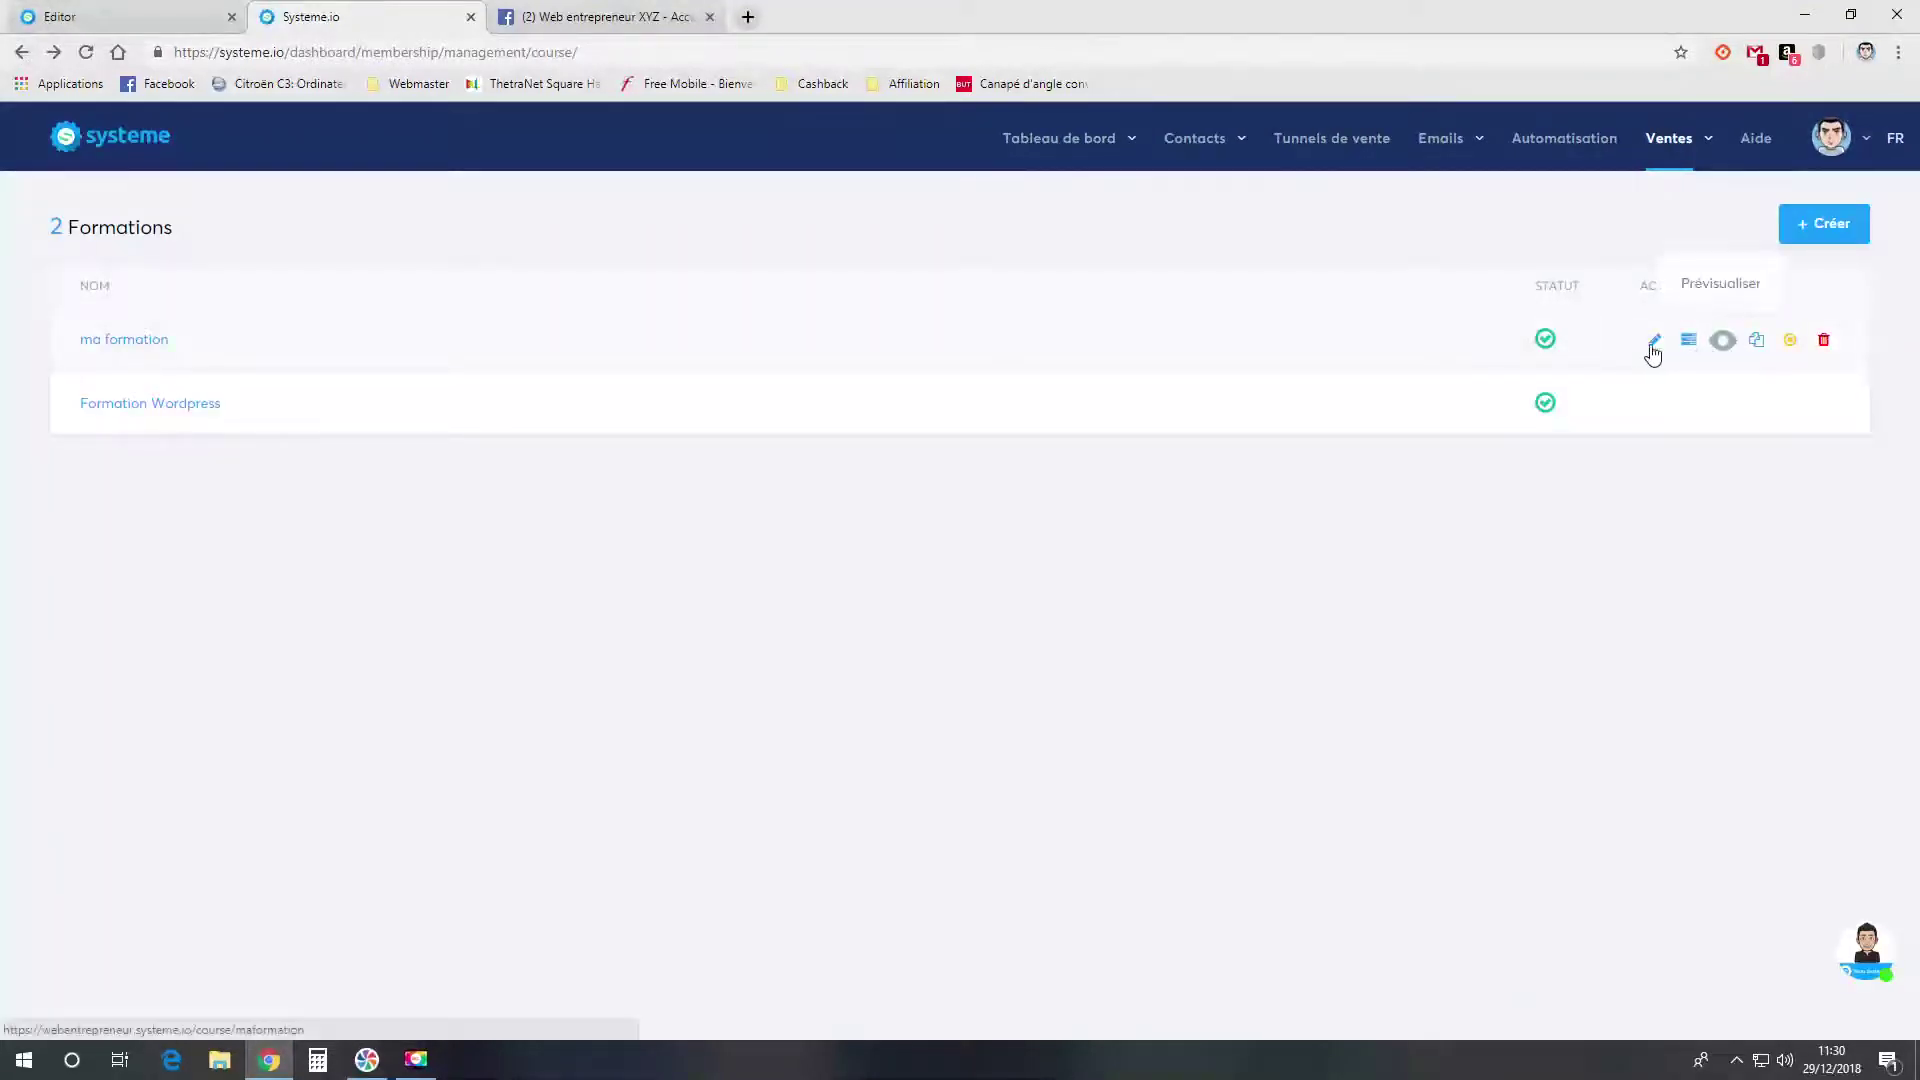
left_click(143, 346)
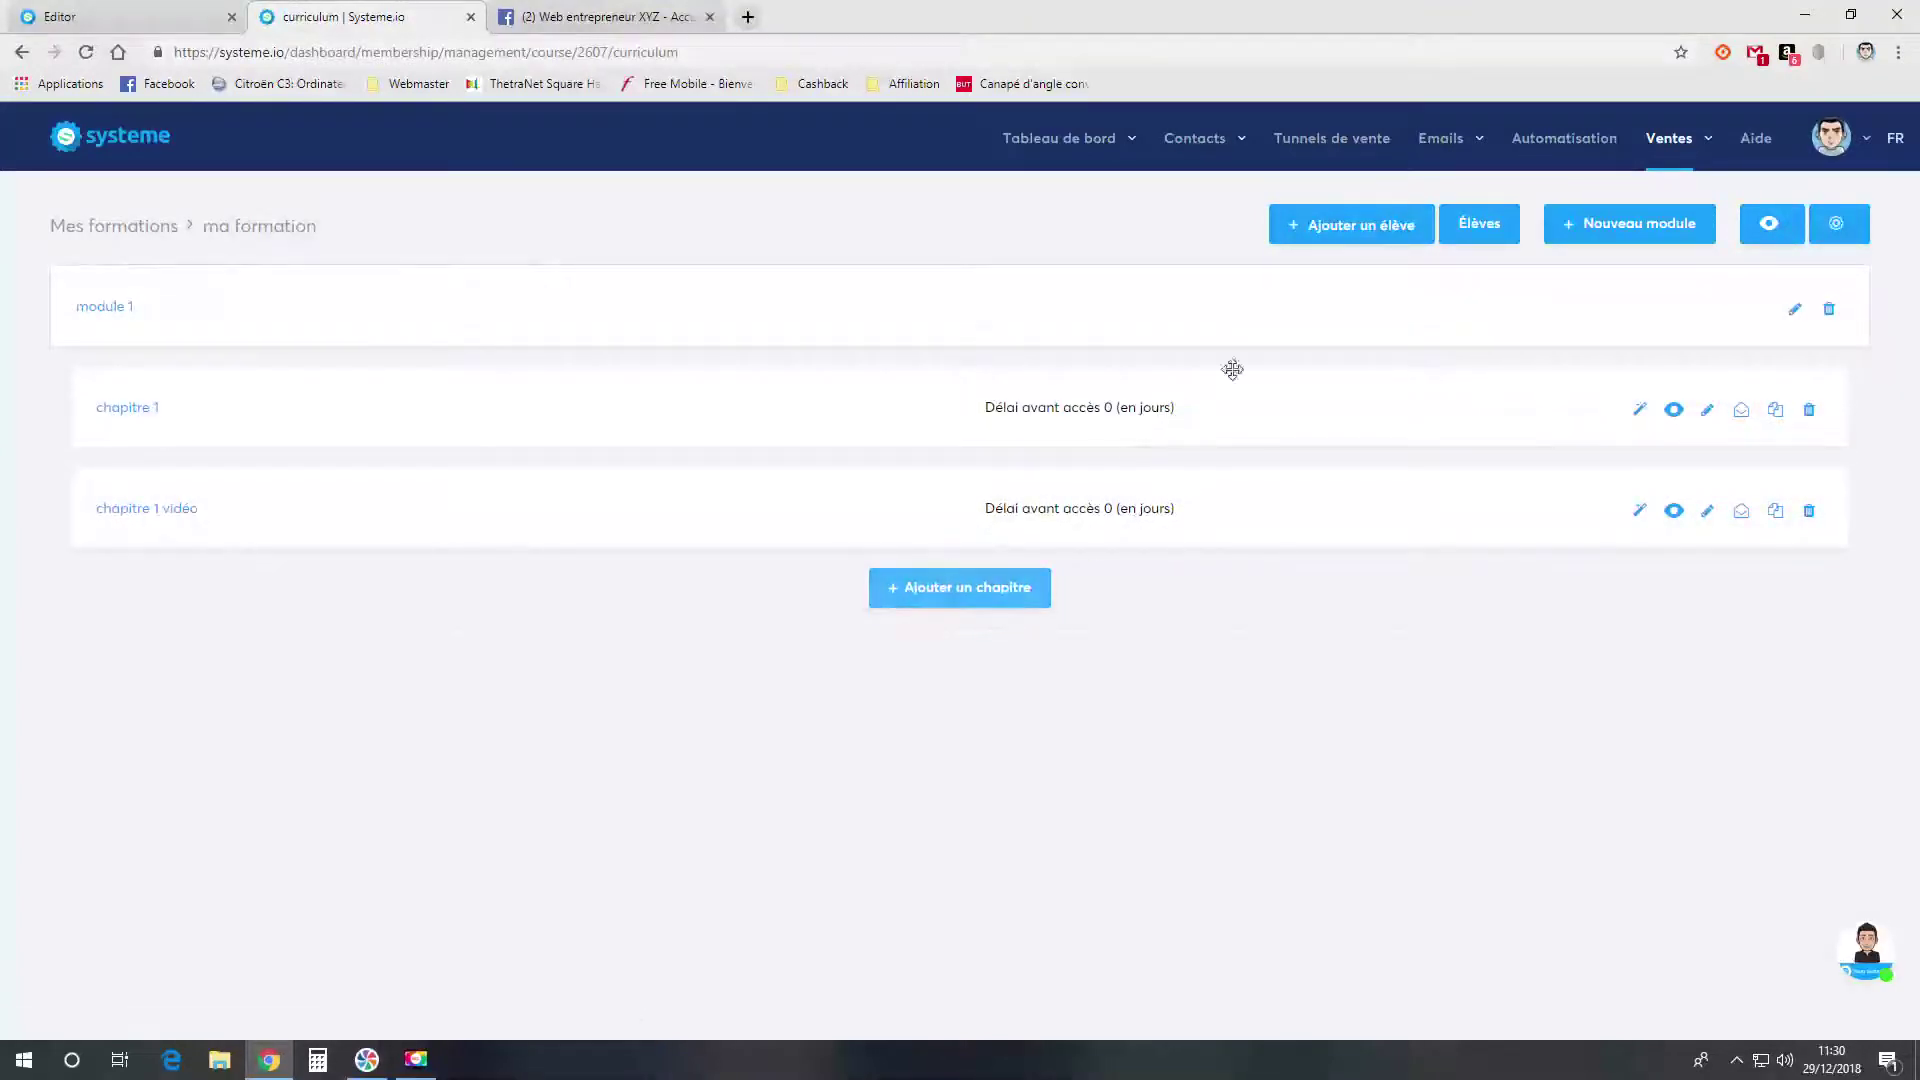
- Create a module named "Module 2" with its title shown to students
left_click(1633, 236)
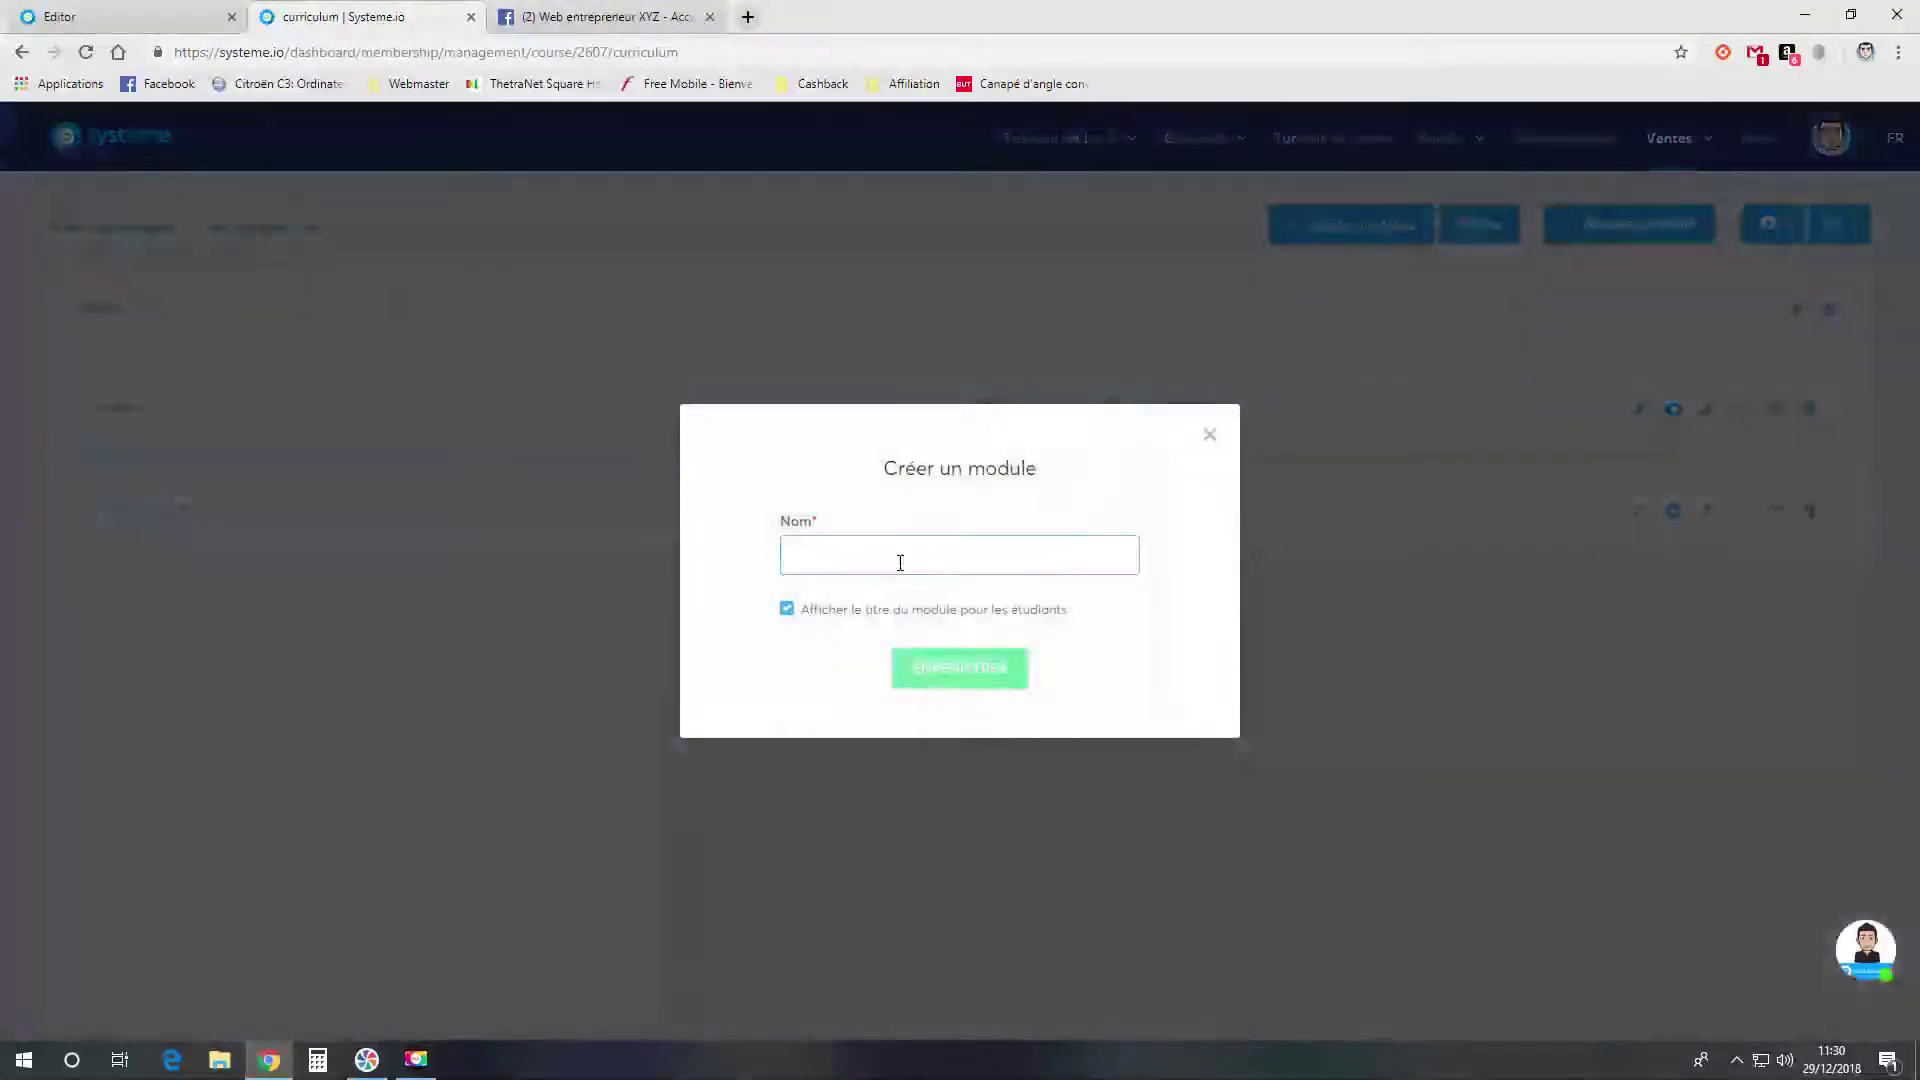
left_click(910, 566)
type("Modu")
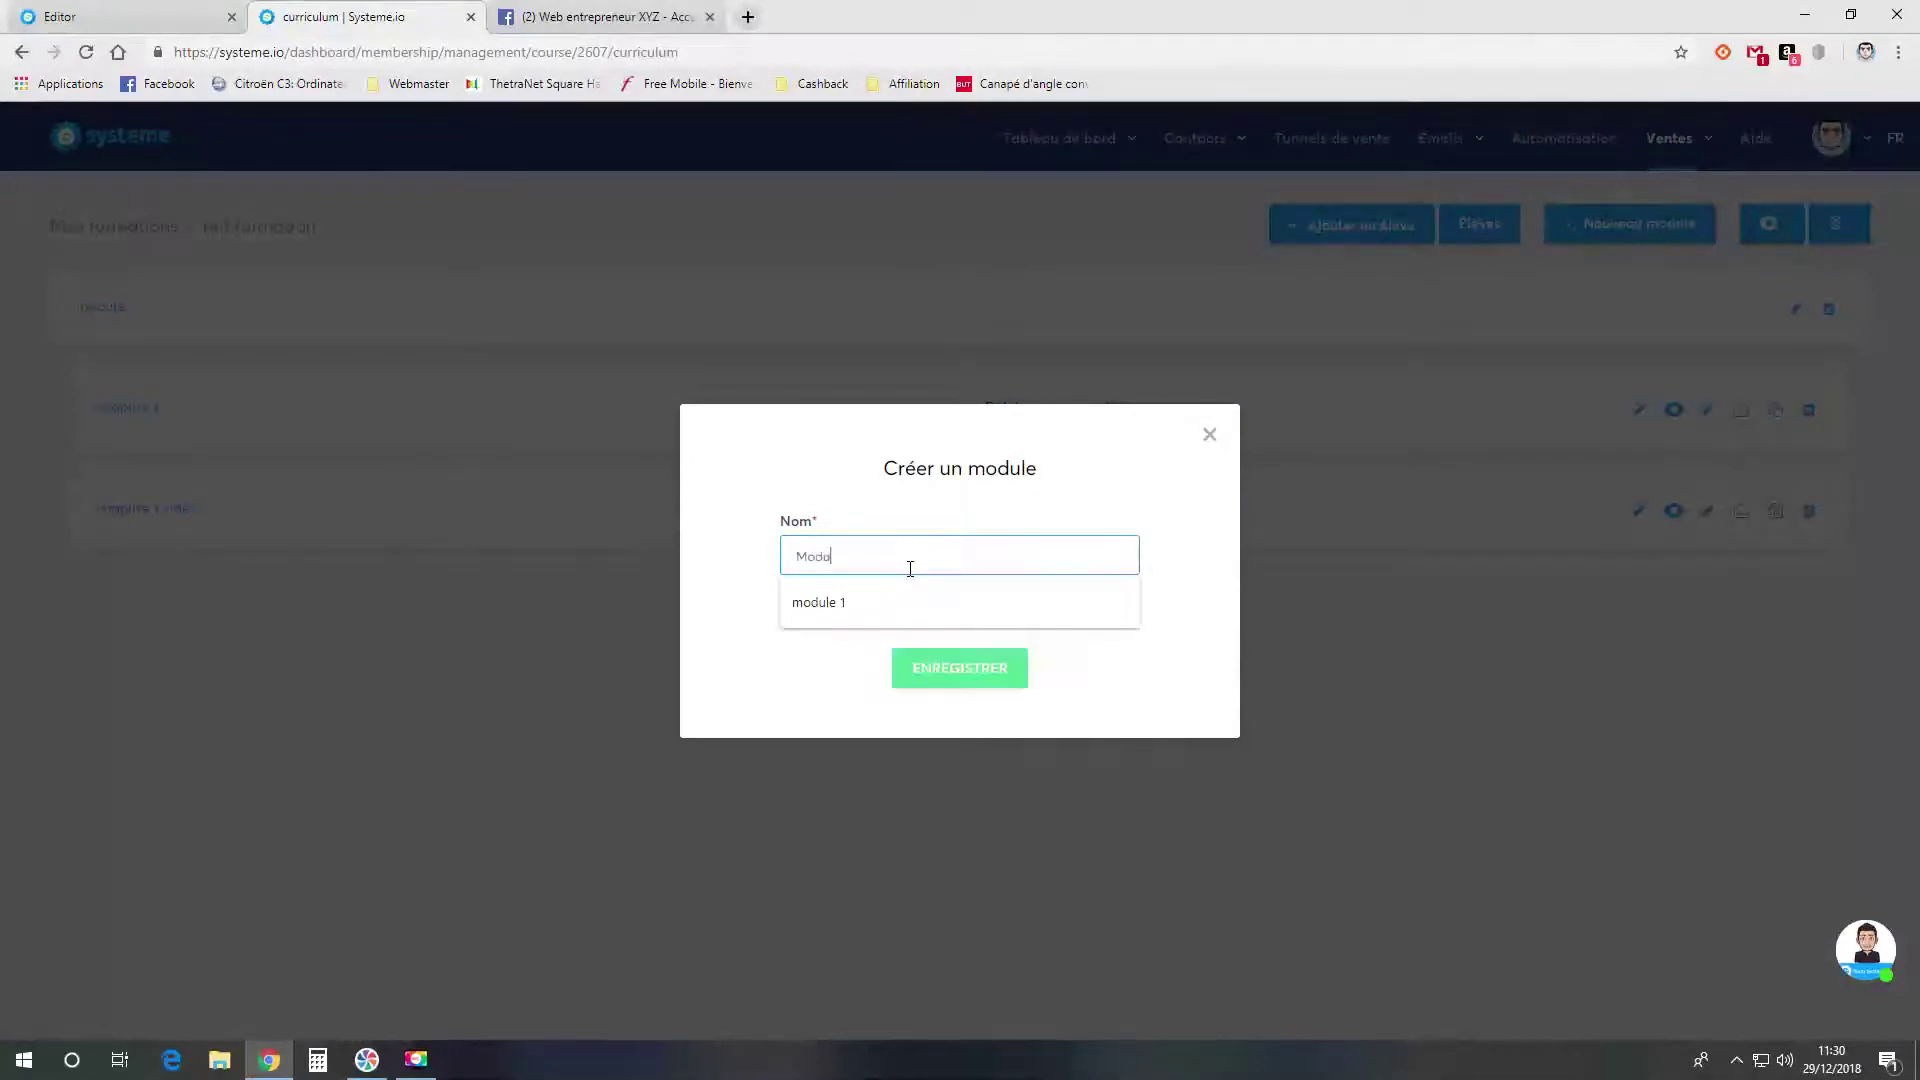
type("le 2")
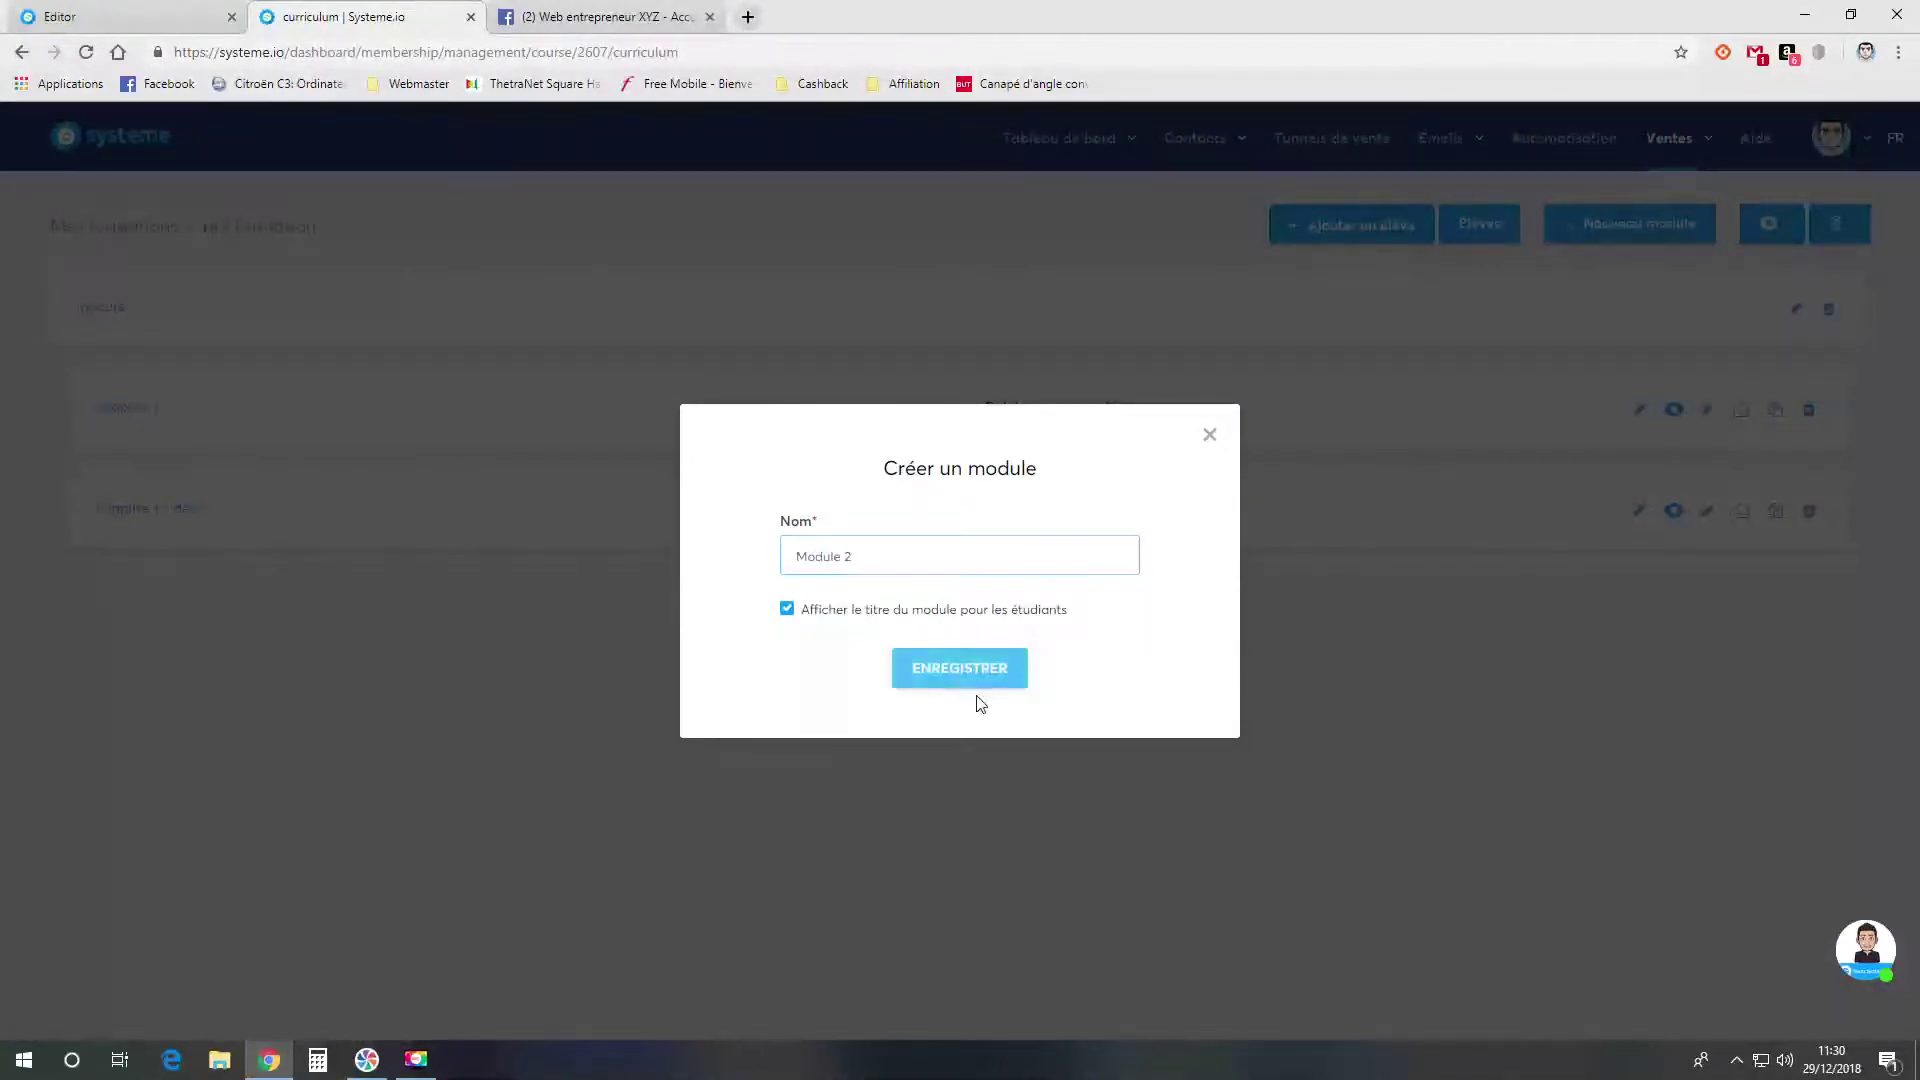
left_click(956, 680)
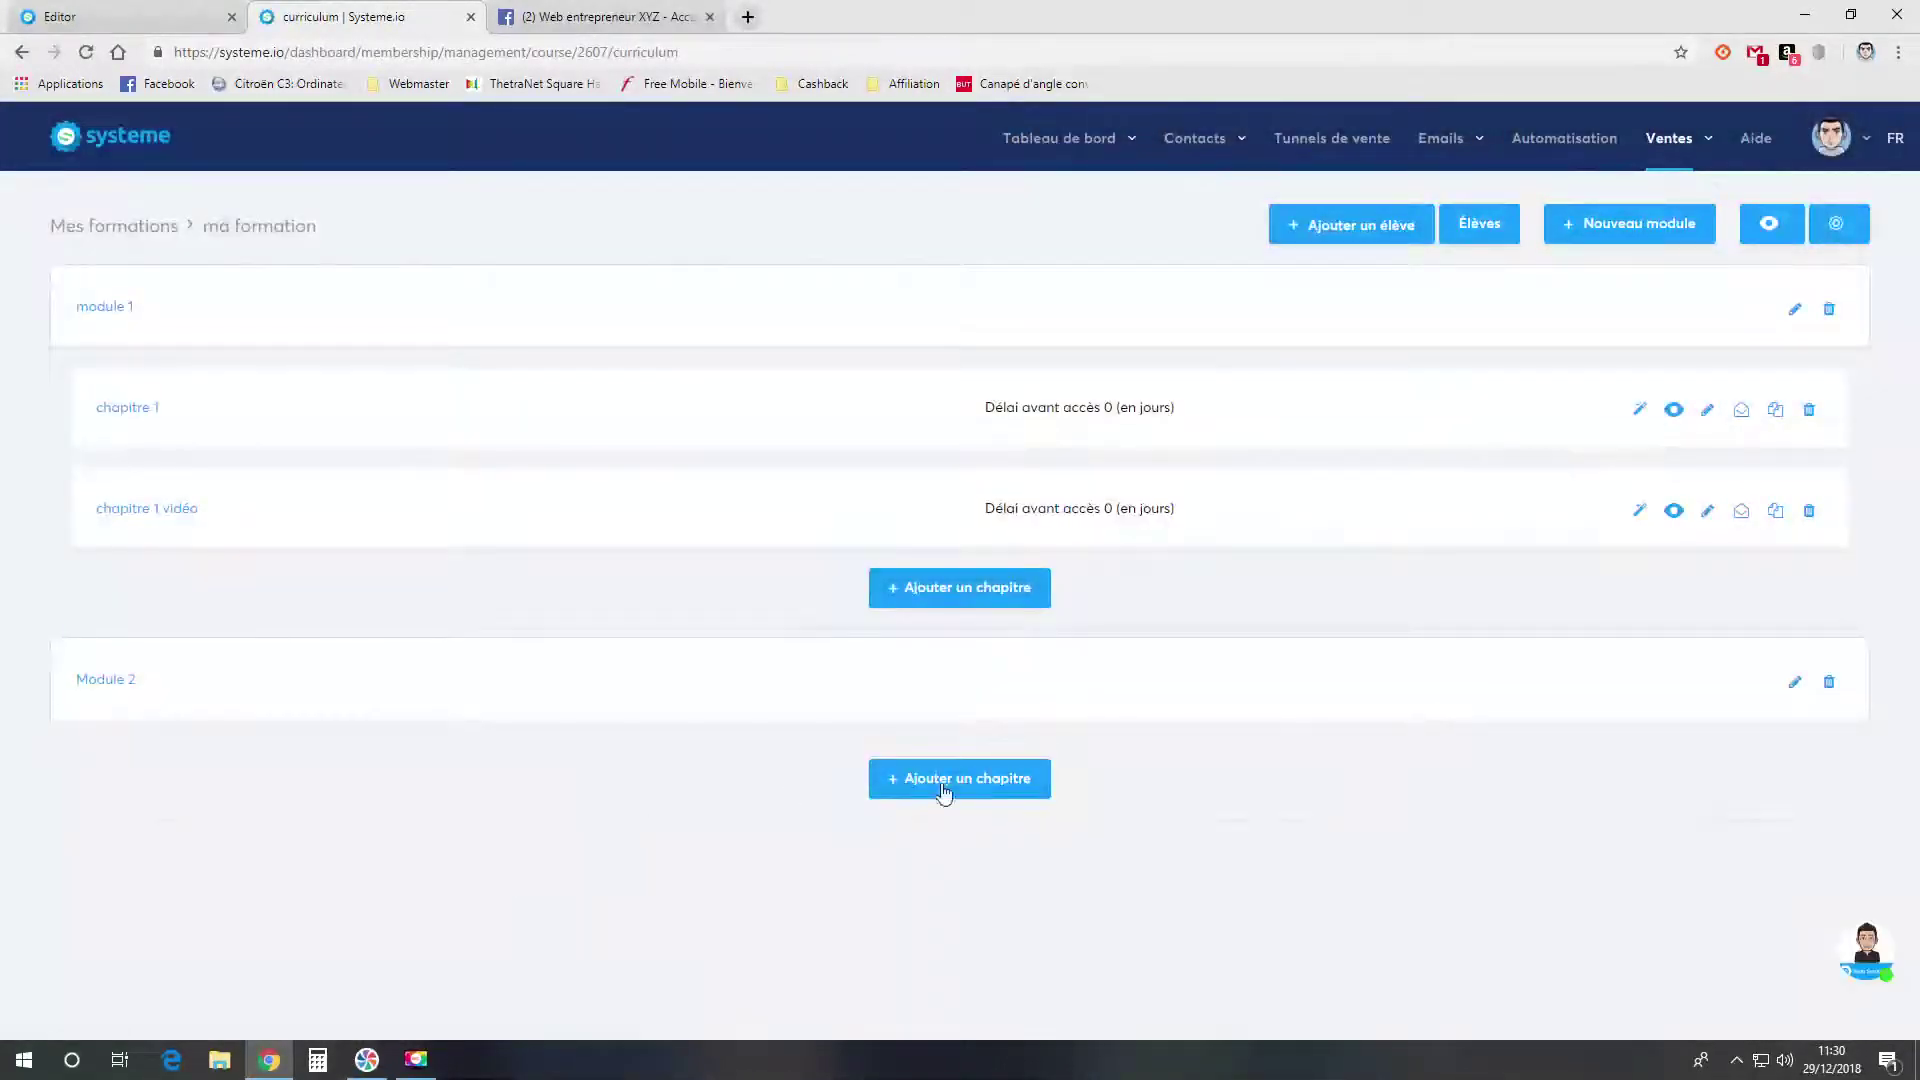
- Add a video-type chapter named "Chapitre 2" to Module 2 and save its page
left_click(944, 790)
left_click(879, 430)
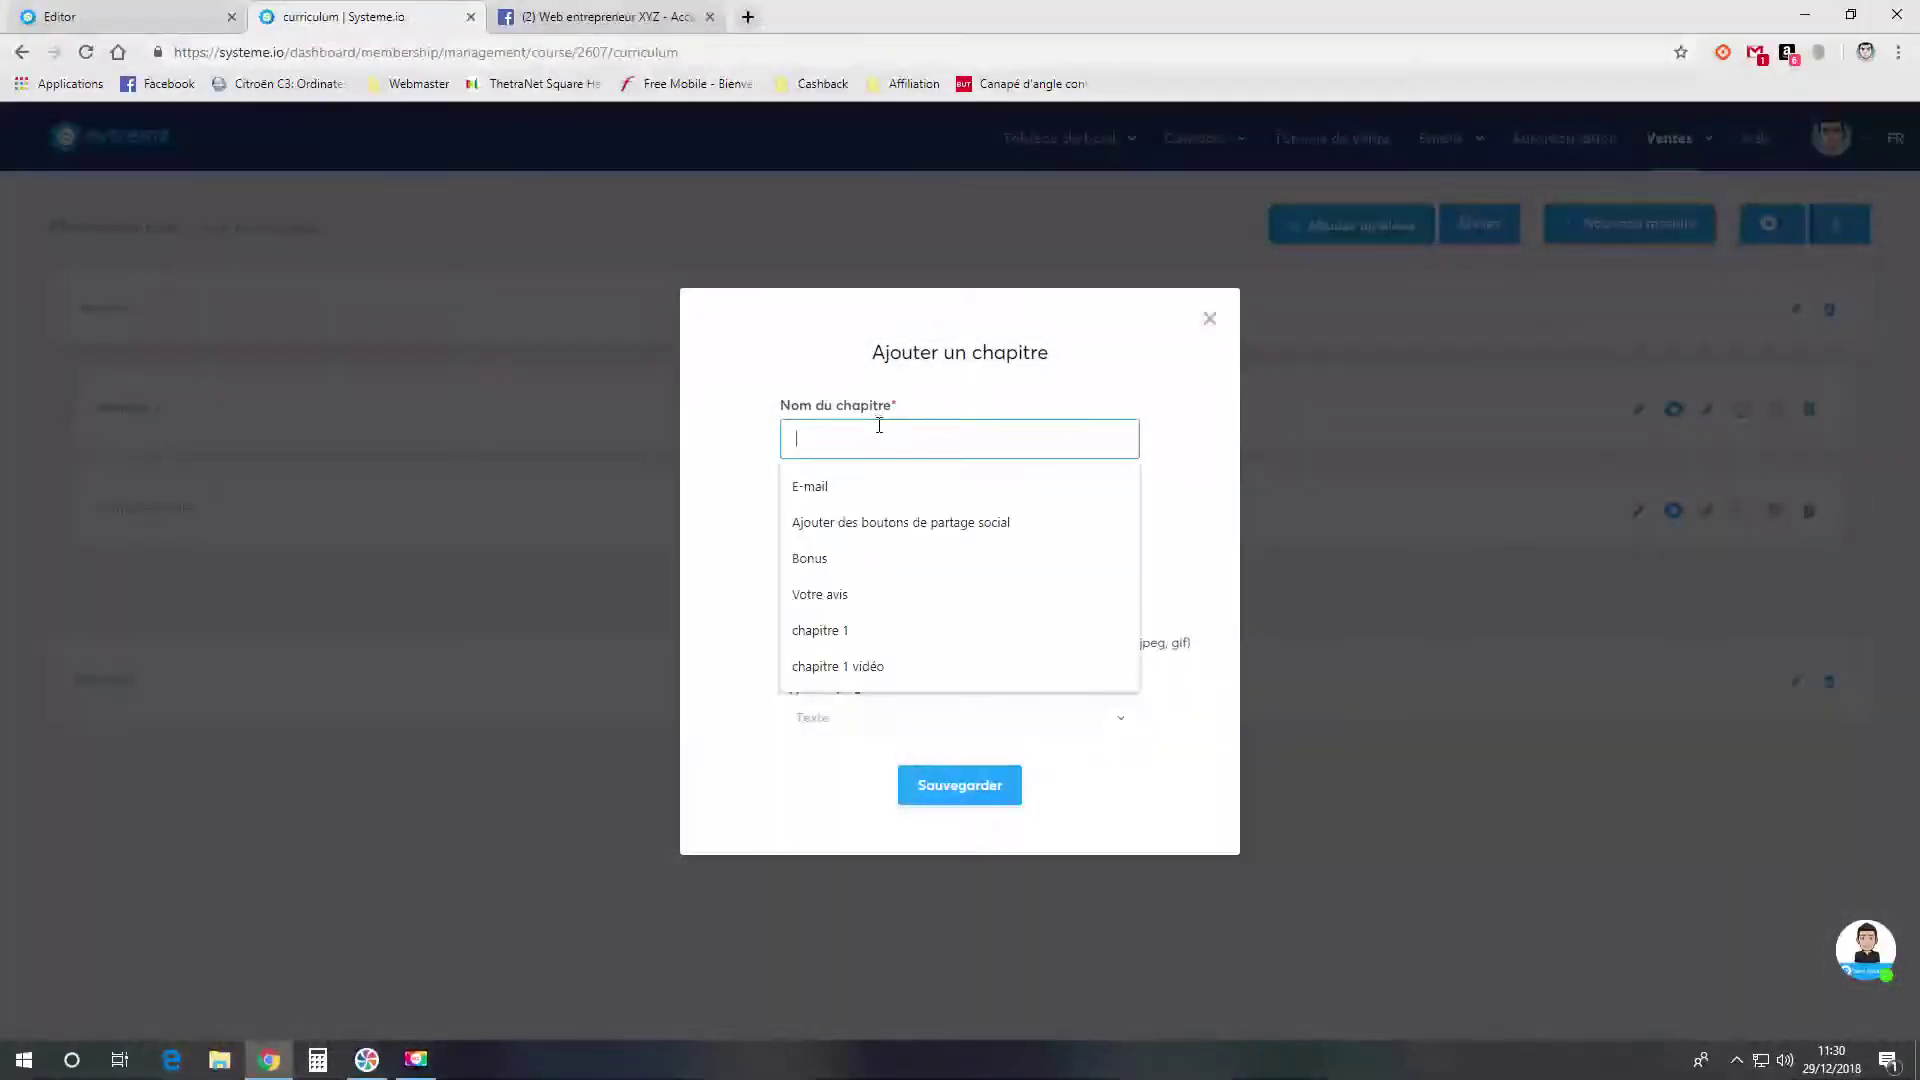
type("Chap")
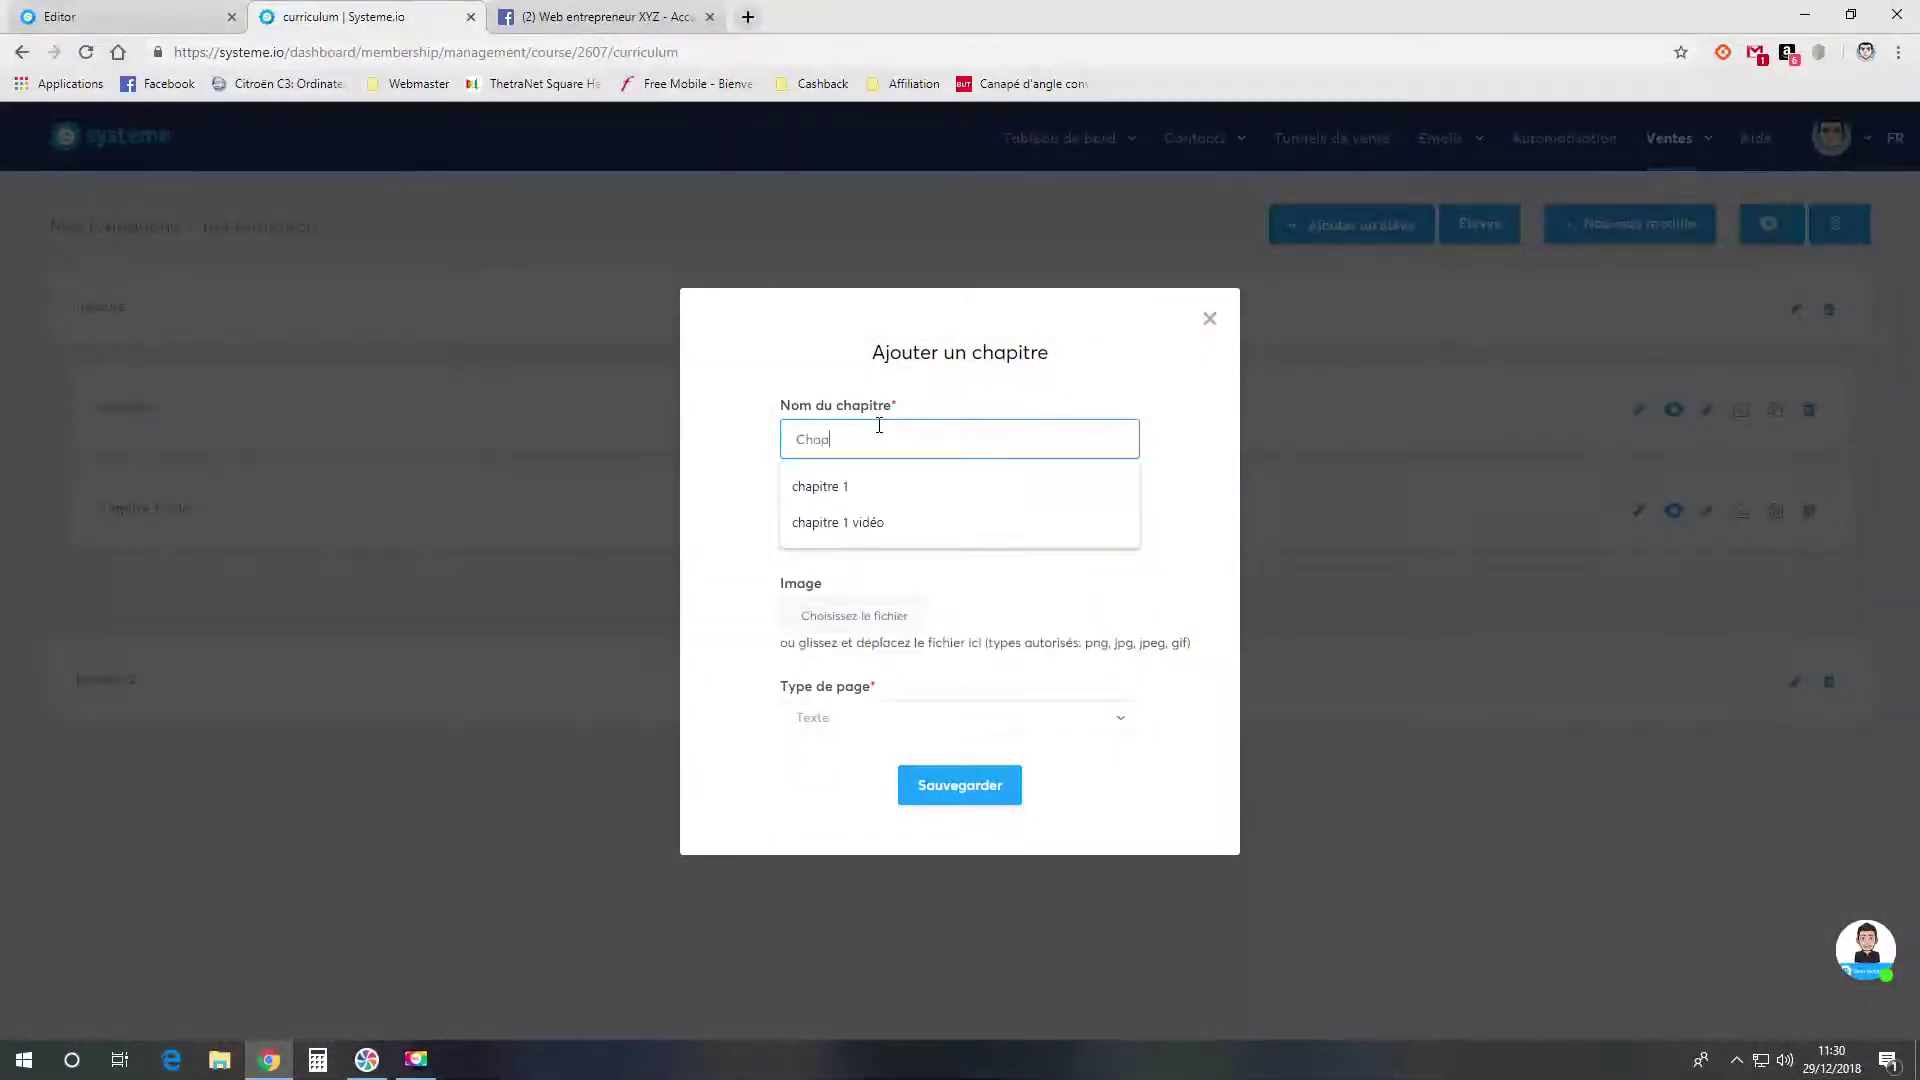
type("itre 2")
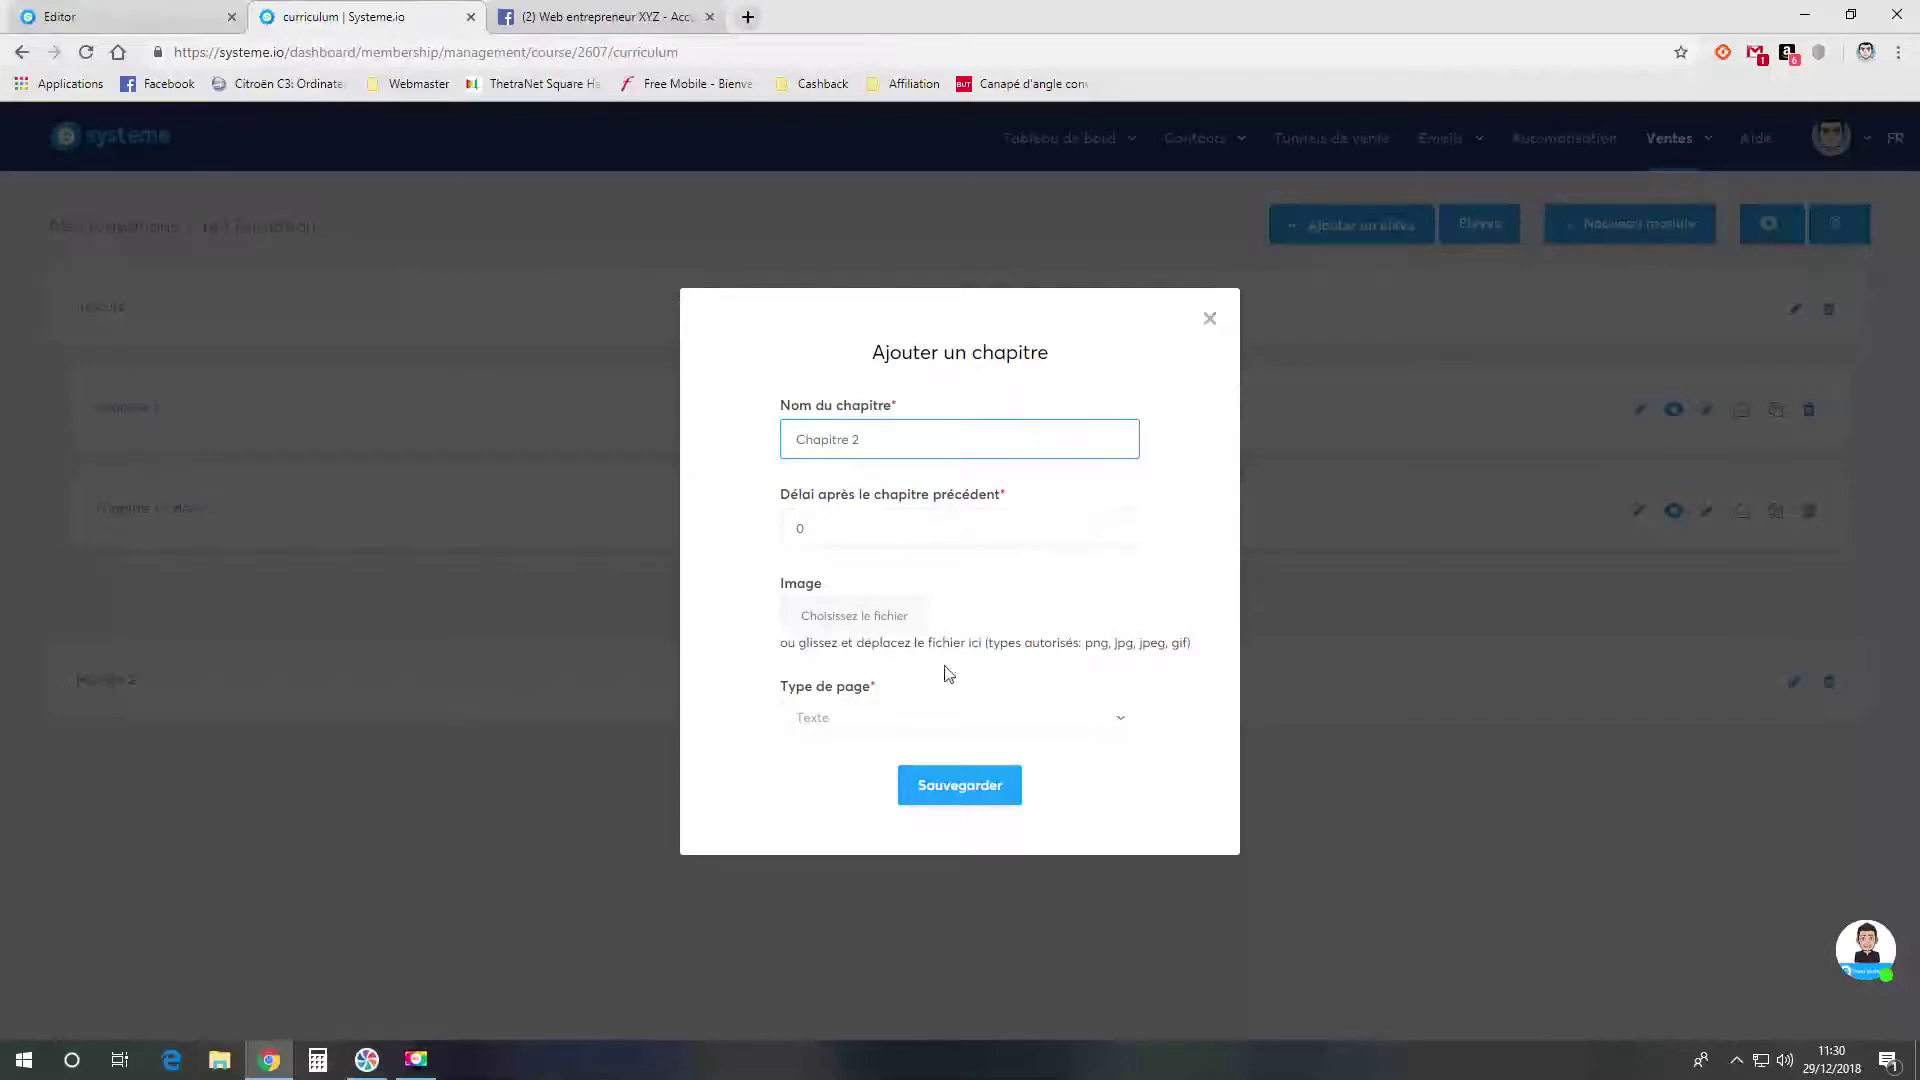
left_click(864, 728)
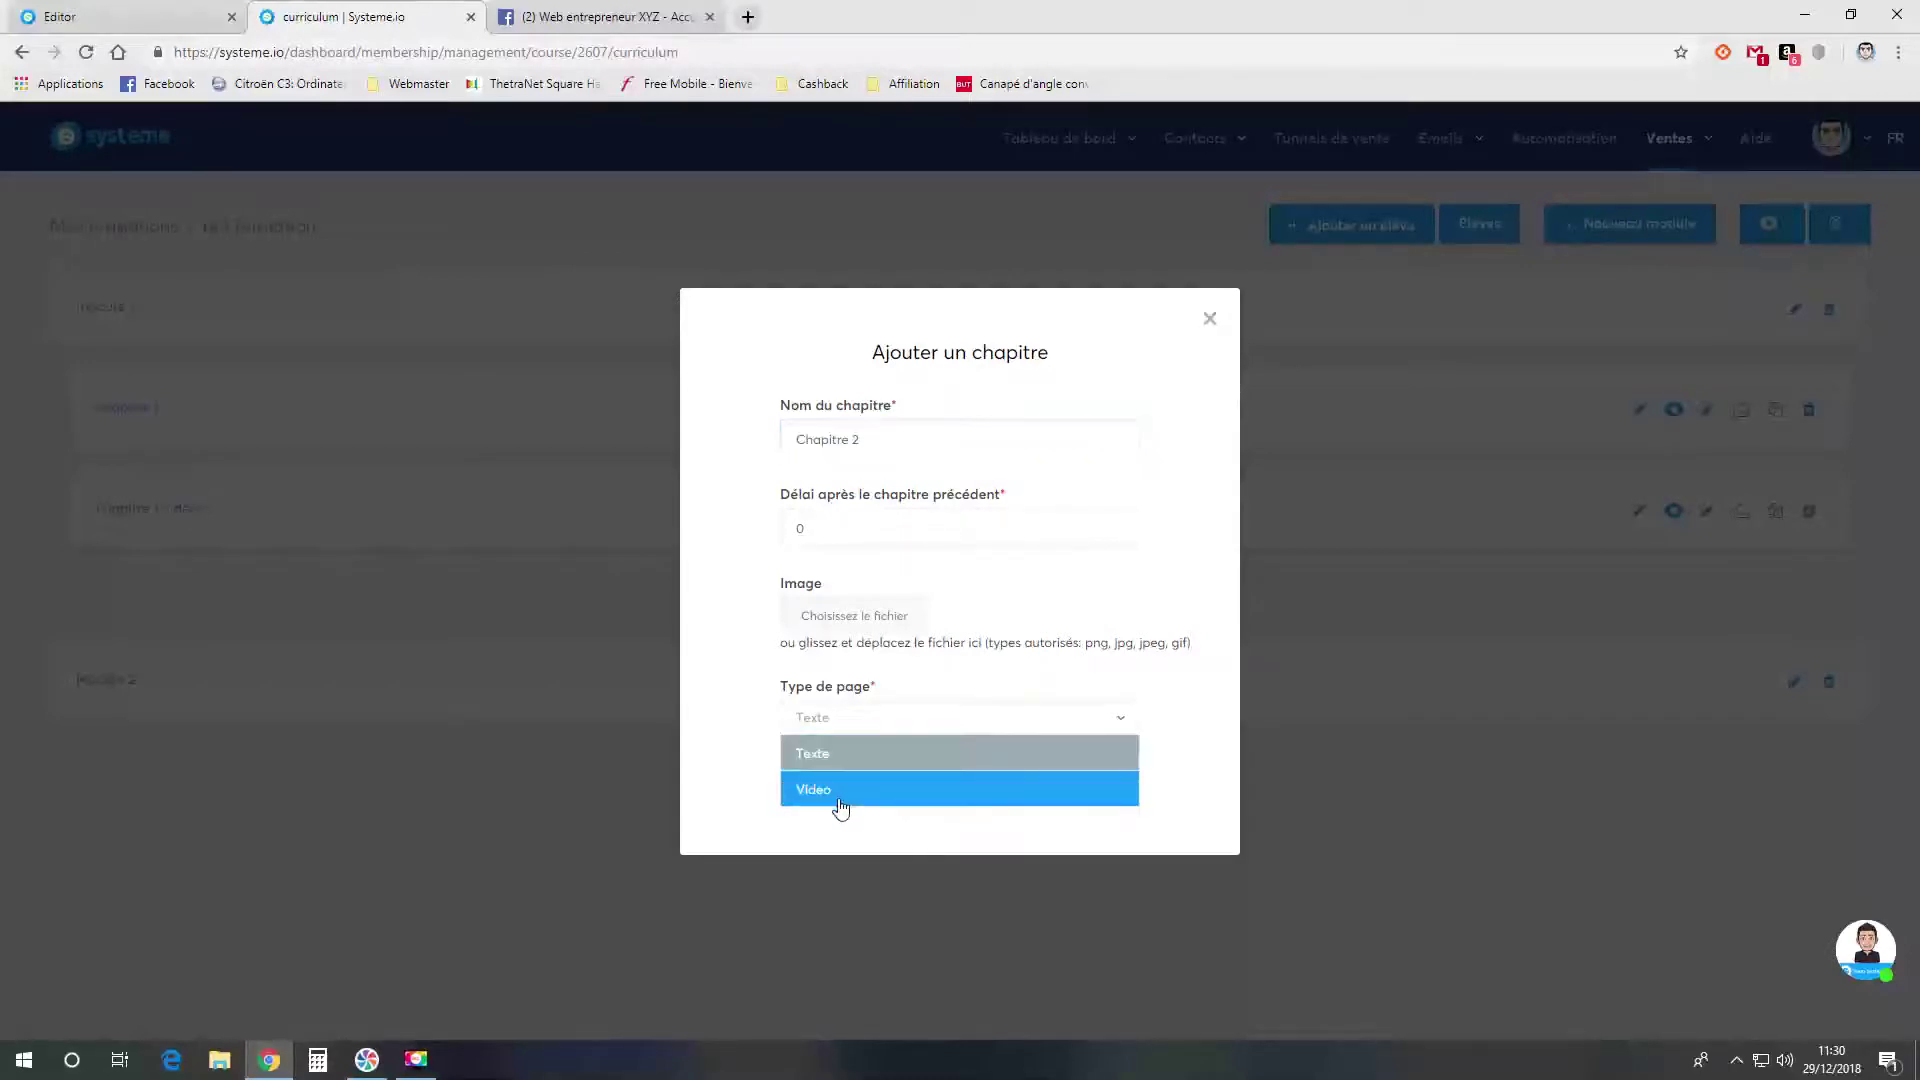
left_click(842, 798)
left_click(938, 806)
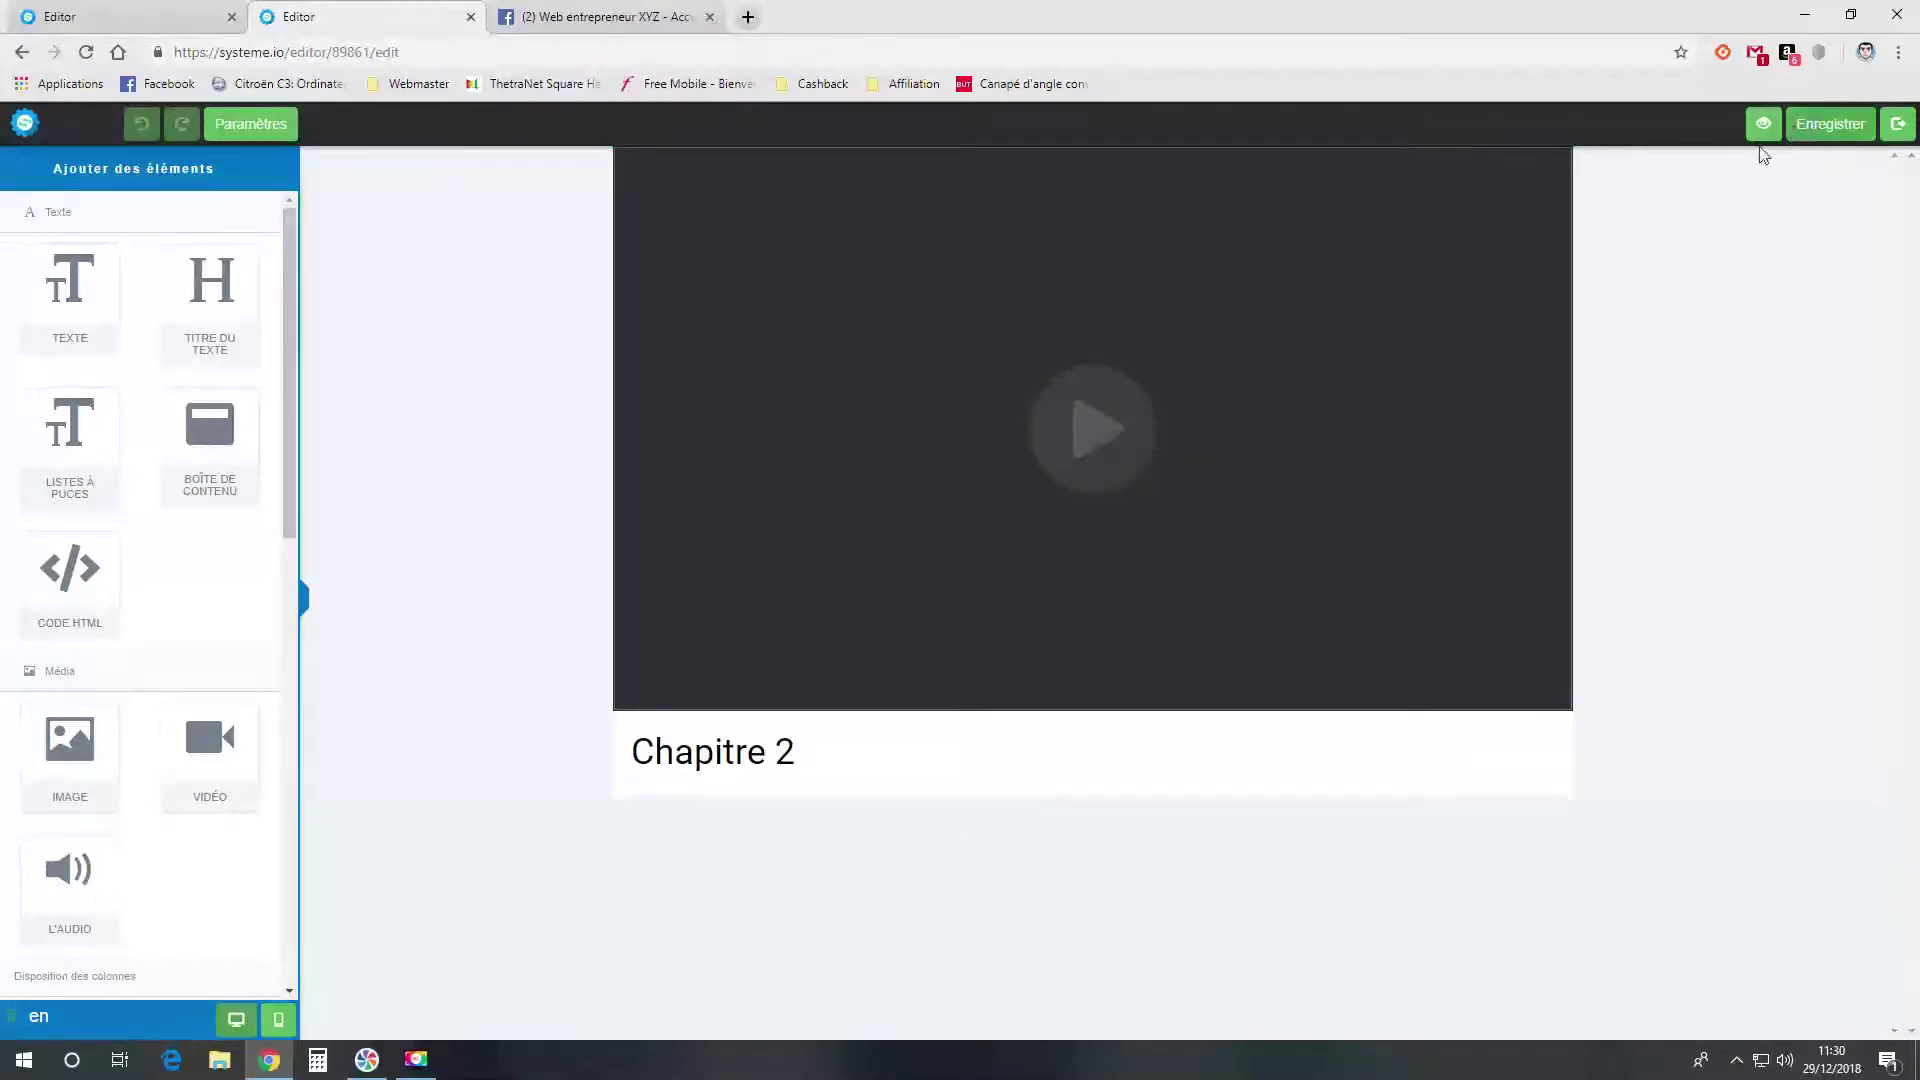
left_click(1830, 128)
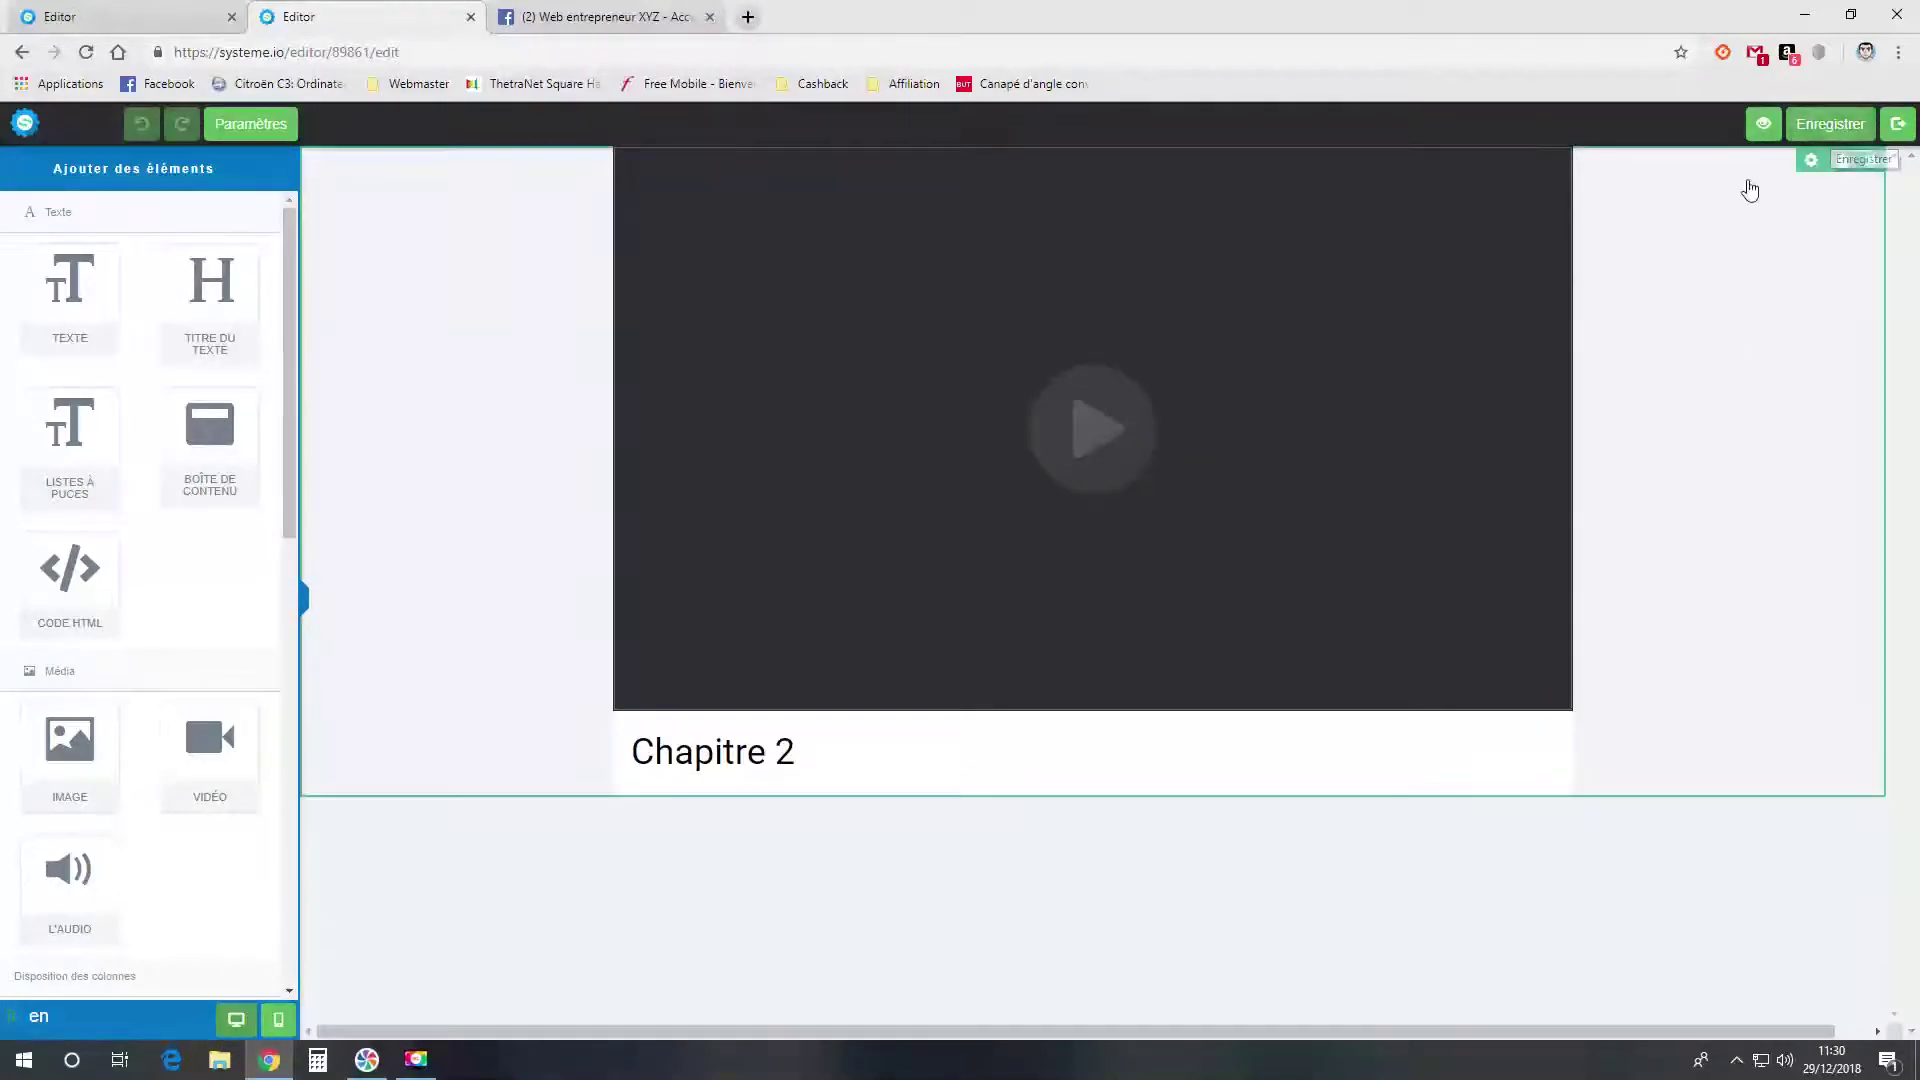
- Look through the Chapitre 2 page settings down to the metadata and tracking codes, and exit the page editor
left_click(240, 126)
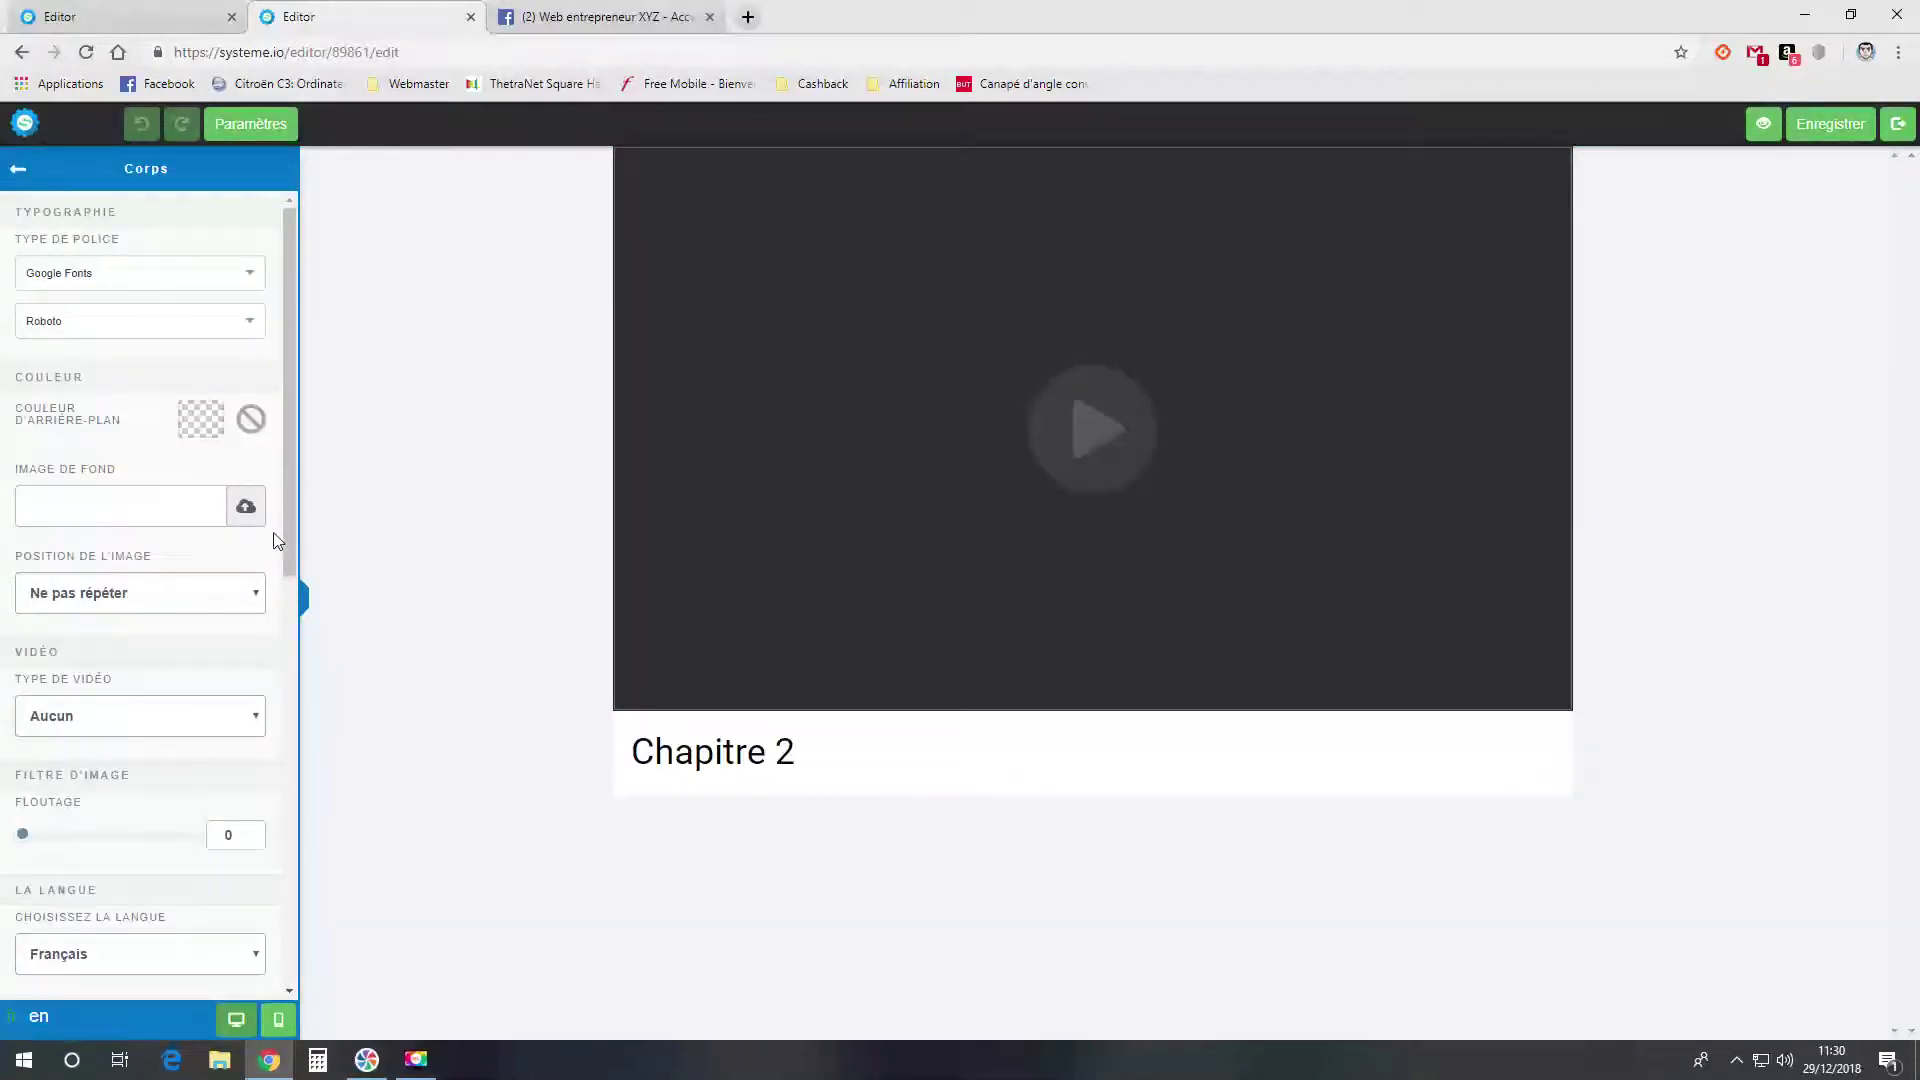
scroll(278, 540, "down", 7)
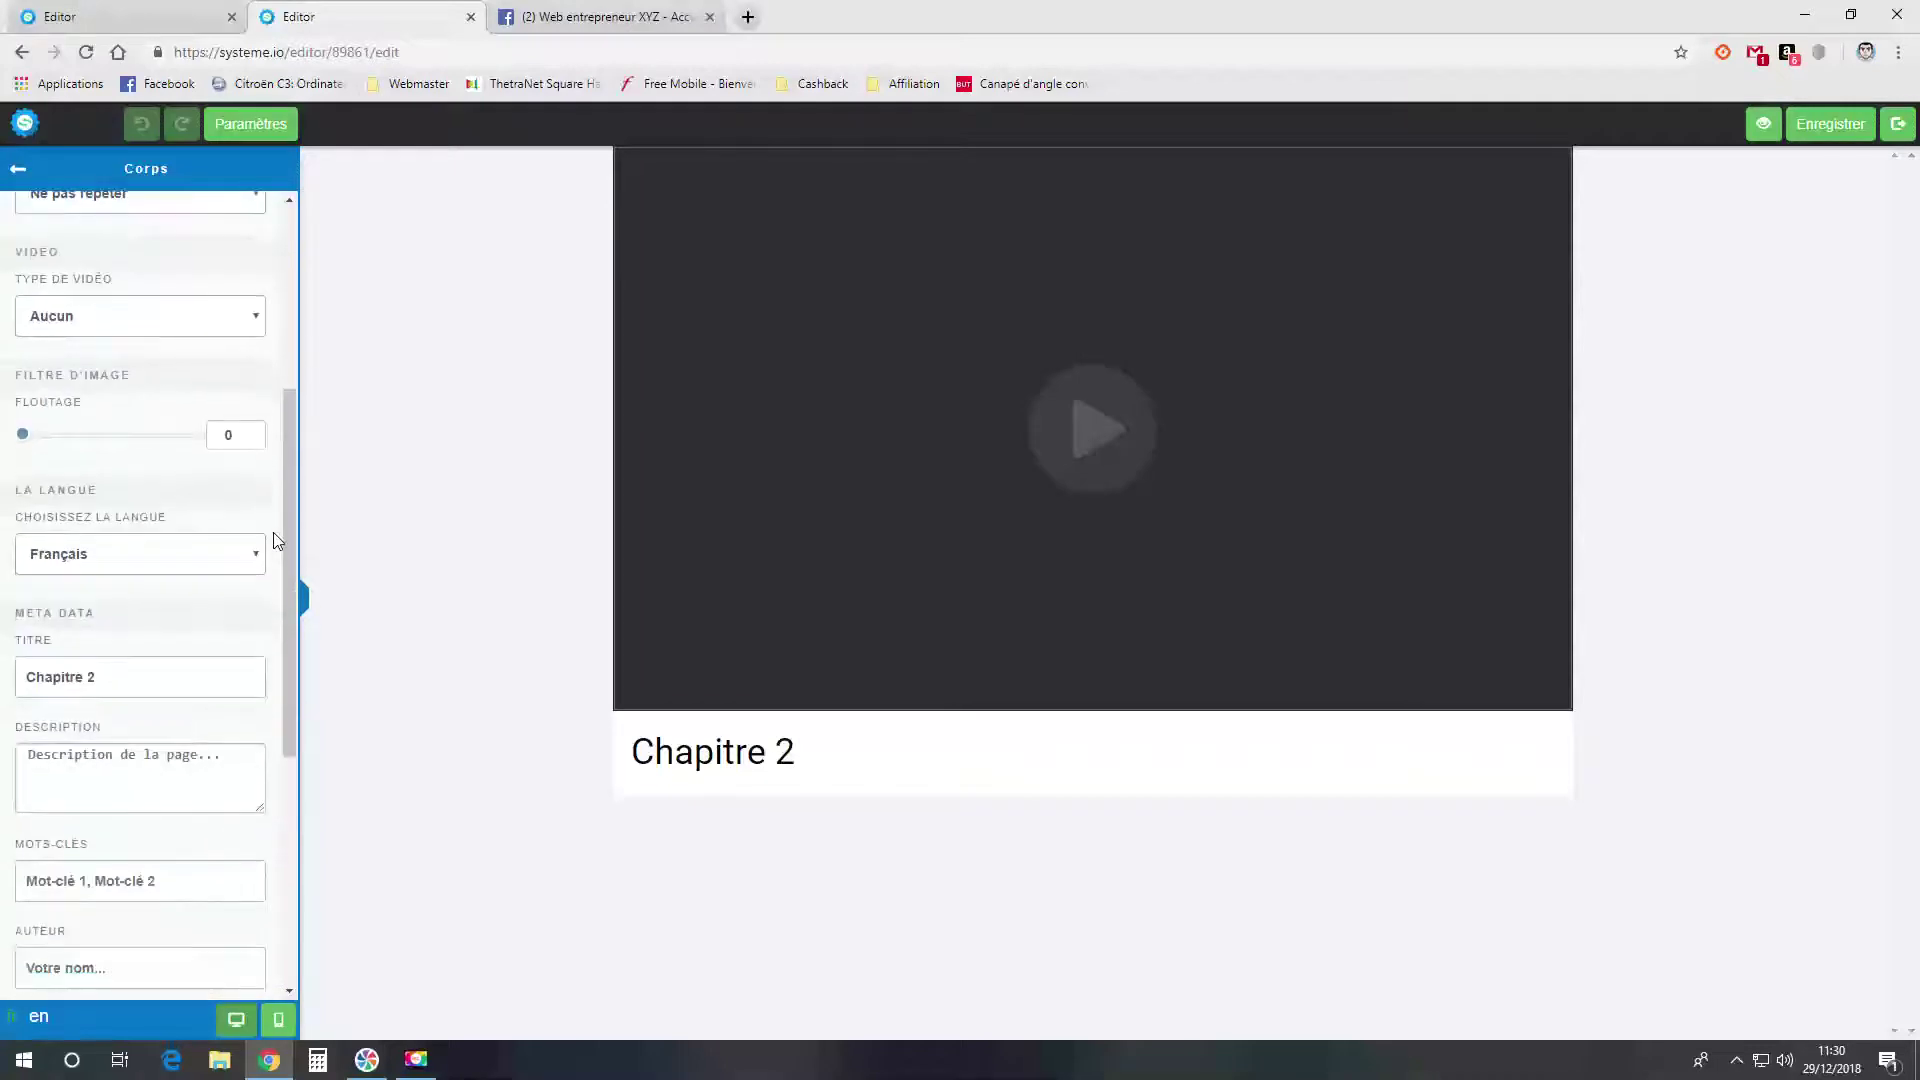
scroll(278, 540, "down", 1)
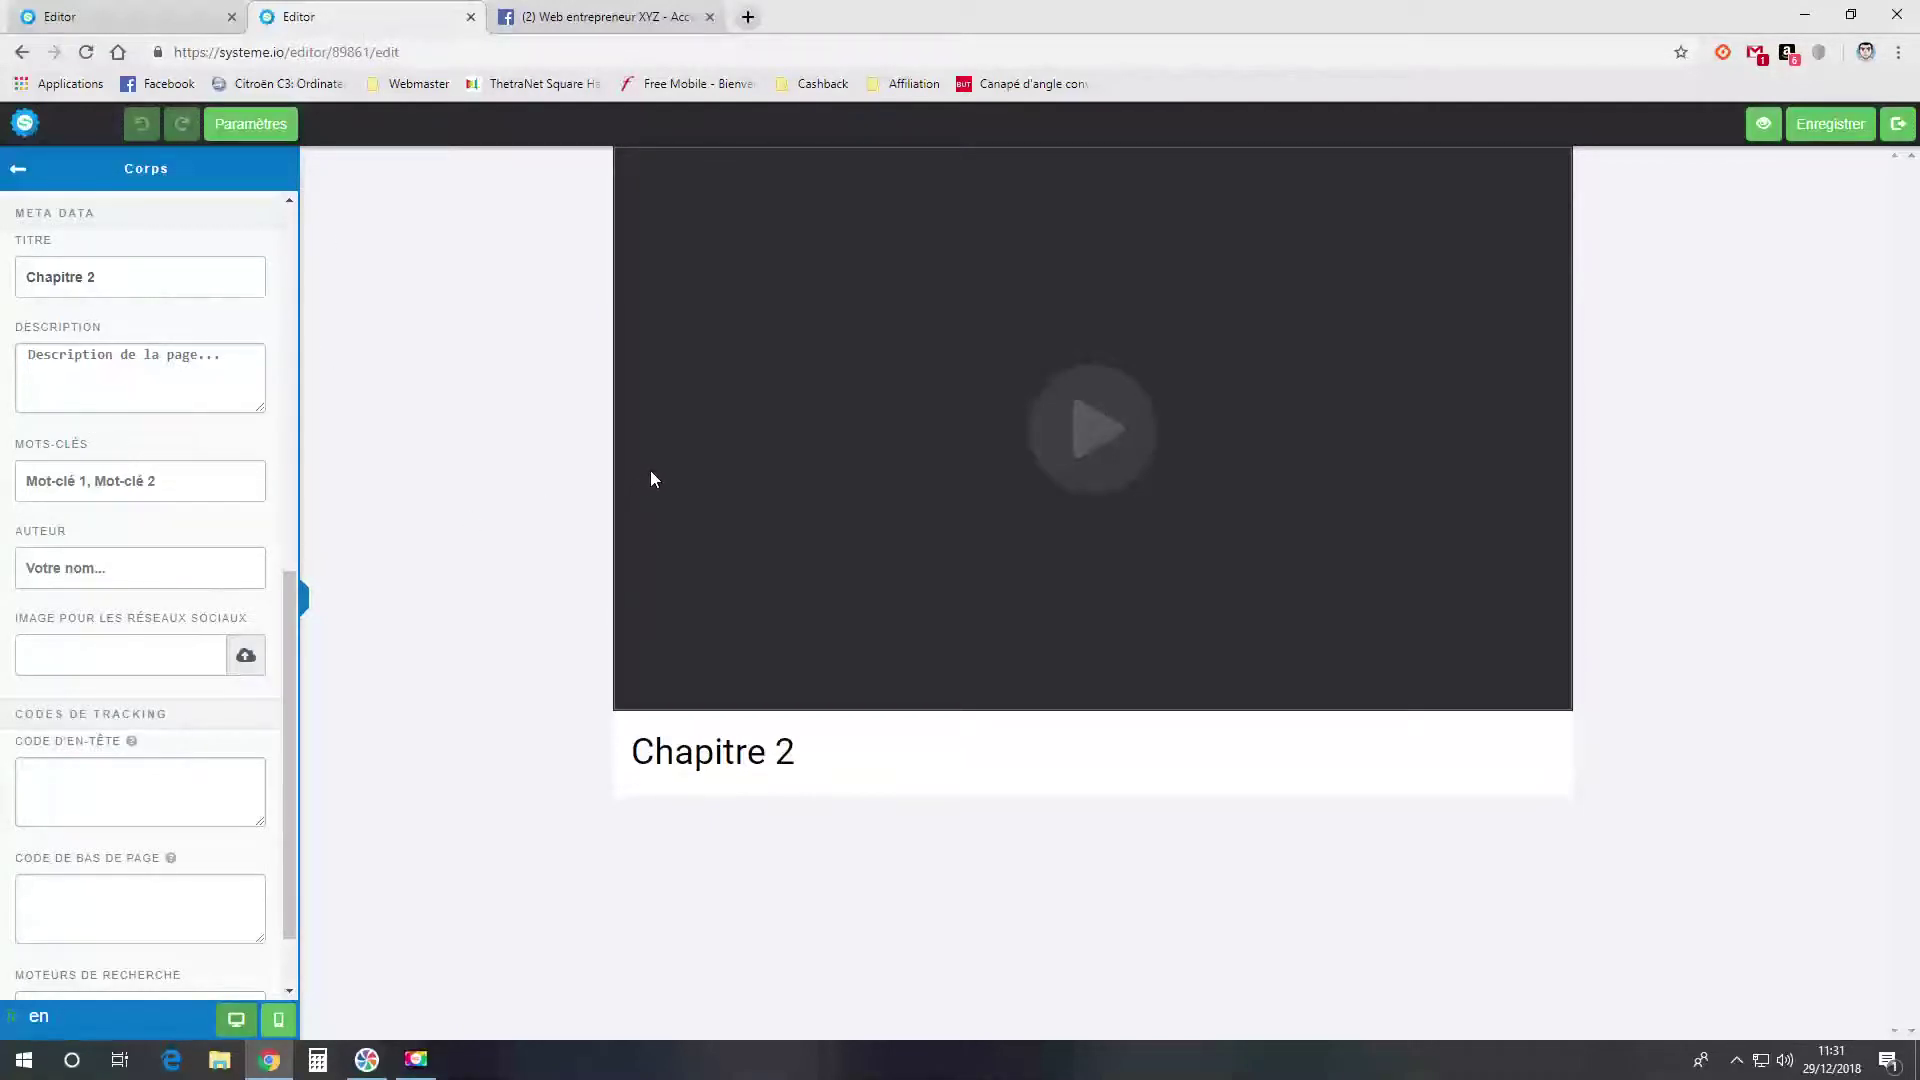
left_click(1897, 124)
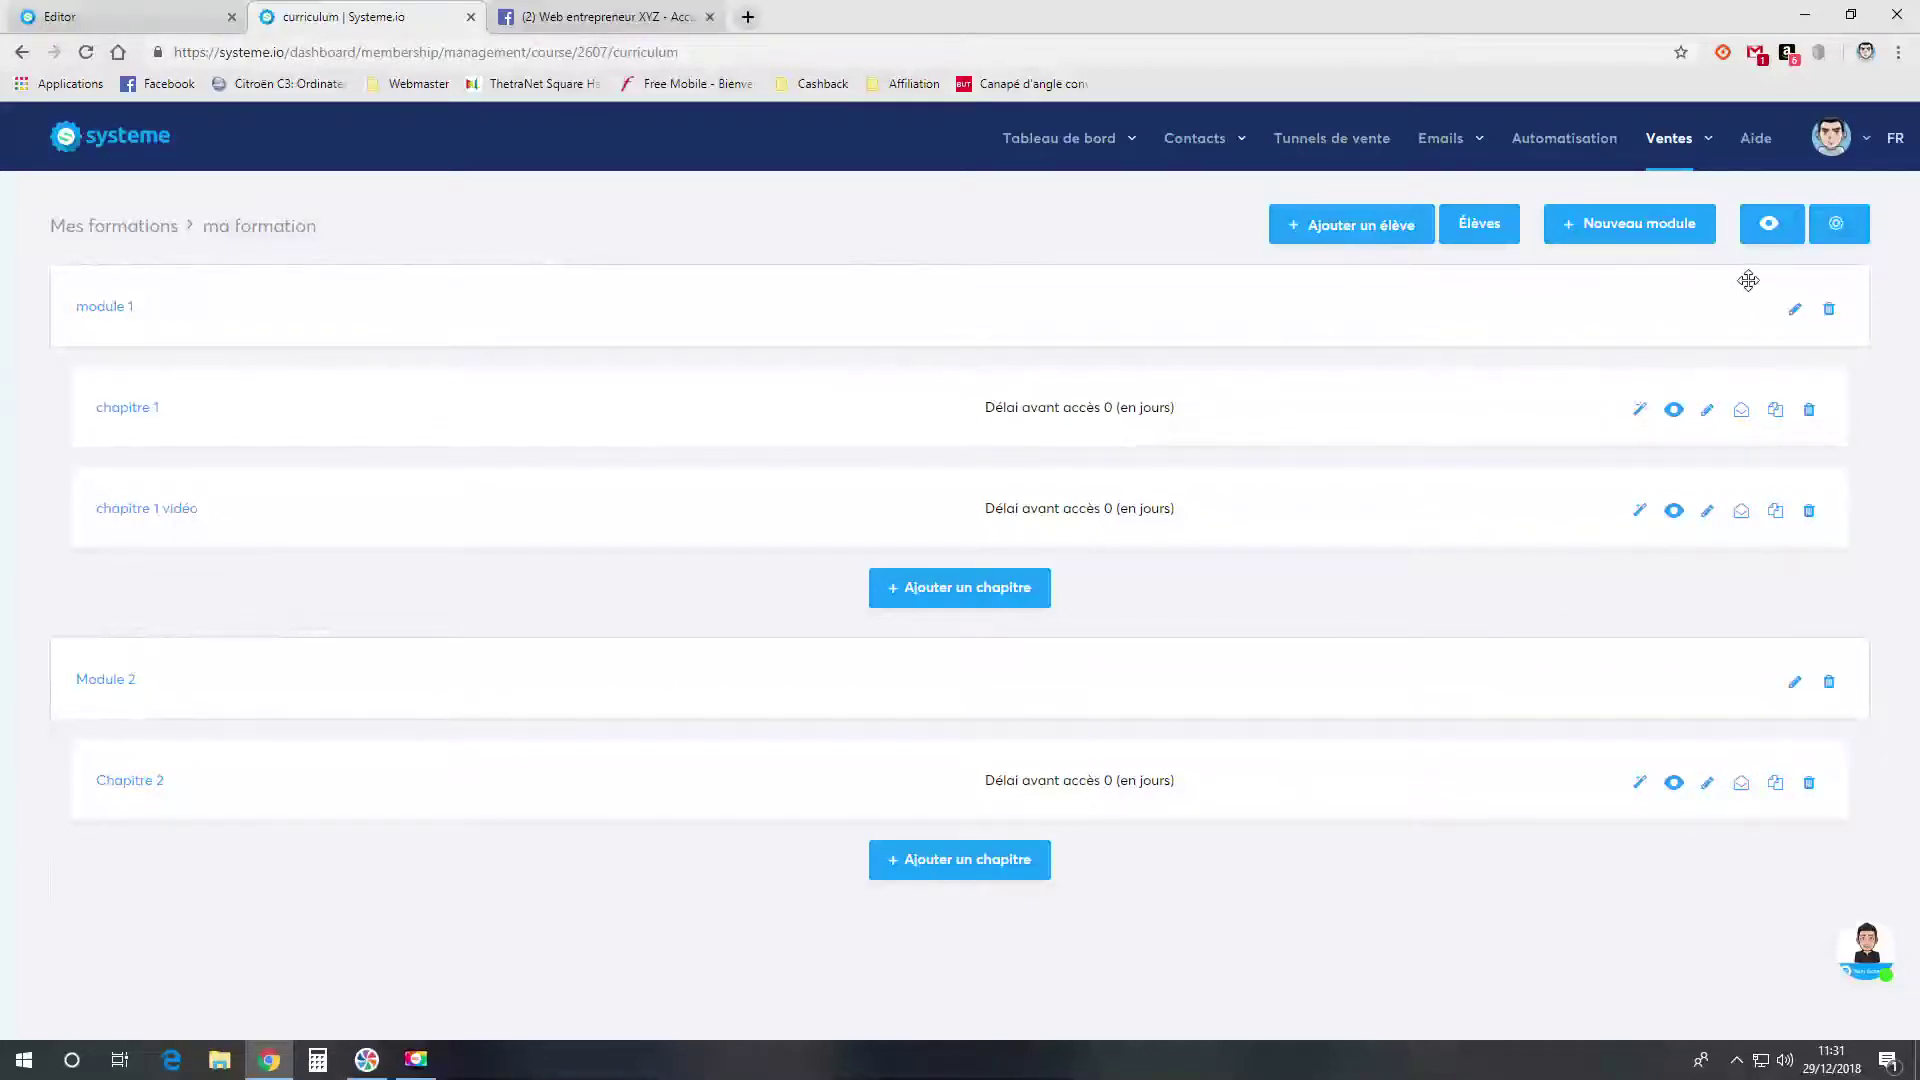
- Preview the course "ma formation" as a student and play the video in "chapitre 1 vidéo"
left_click(1777, 232)
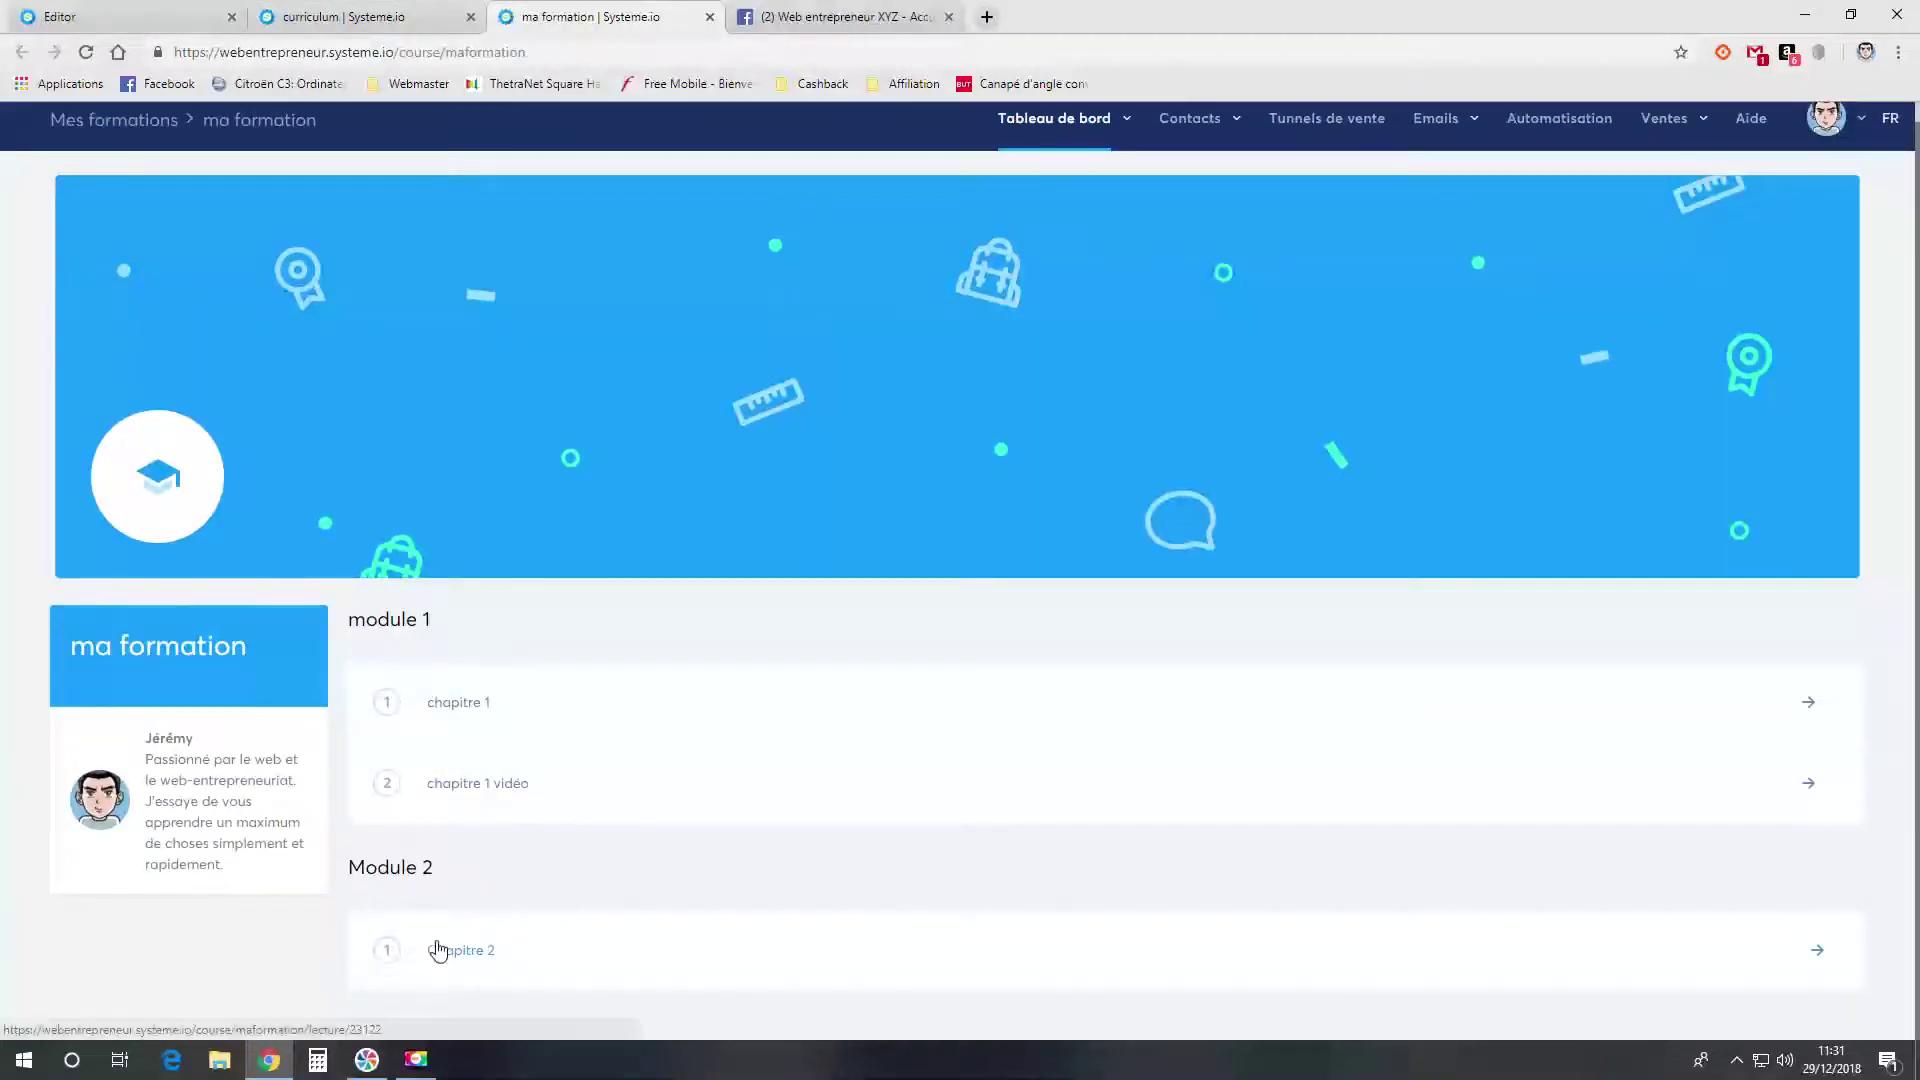
left_click(505, 788)
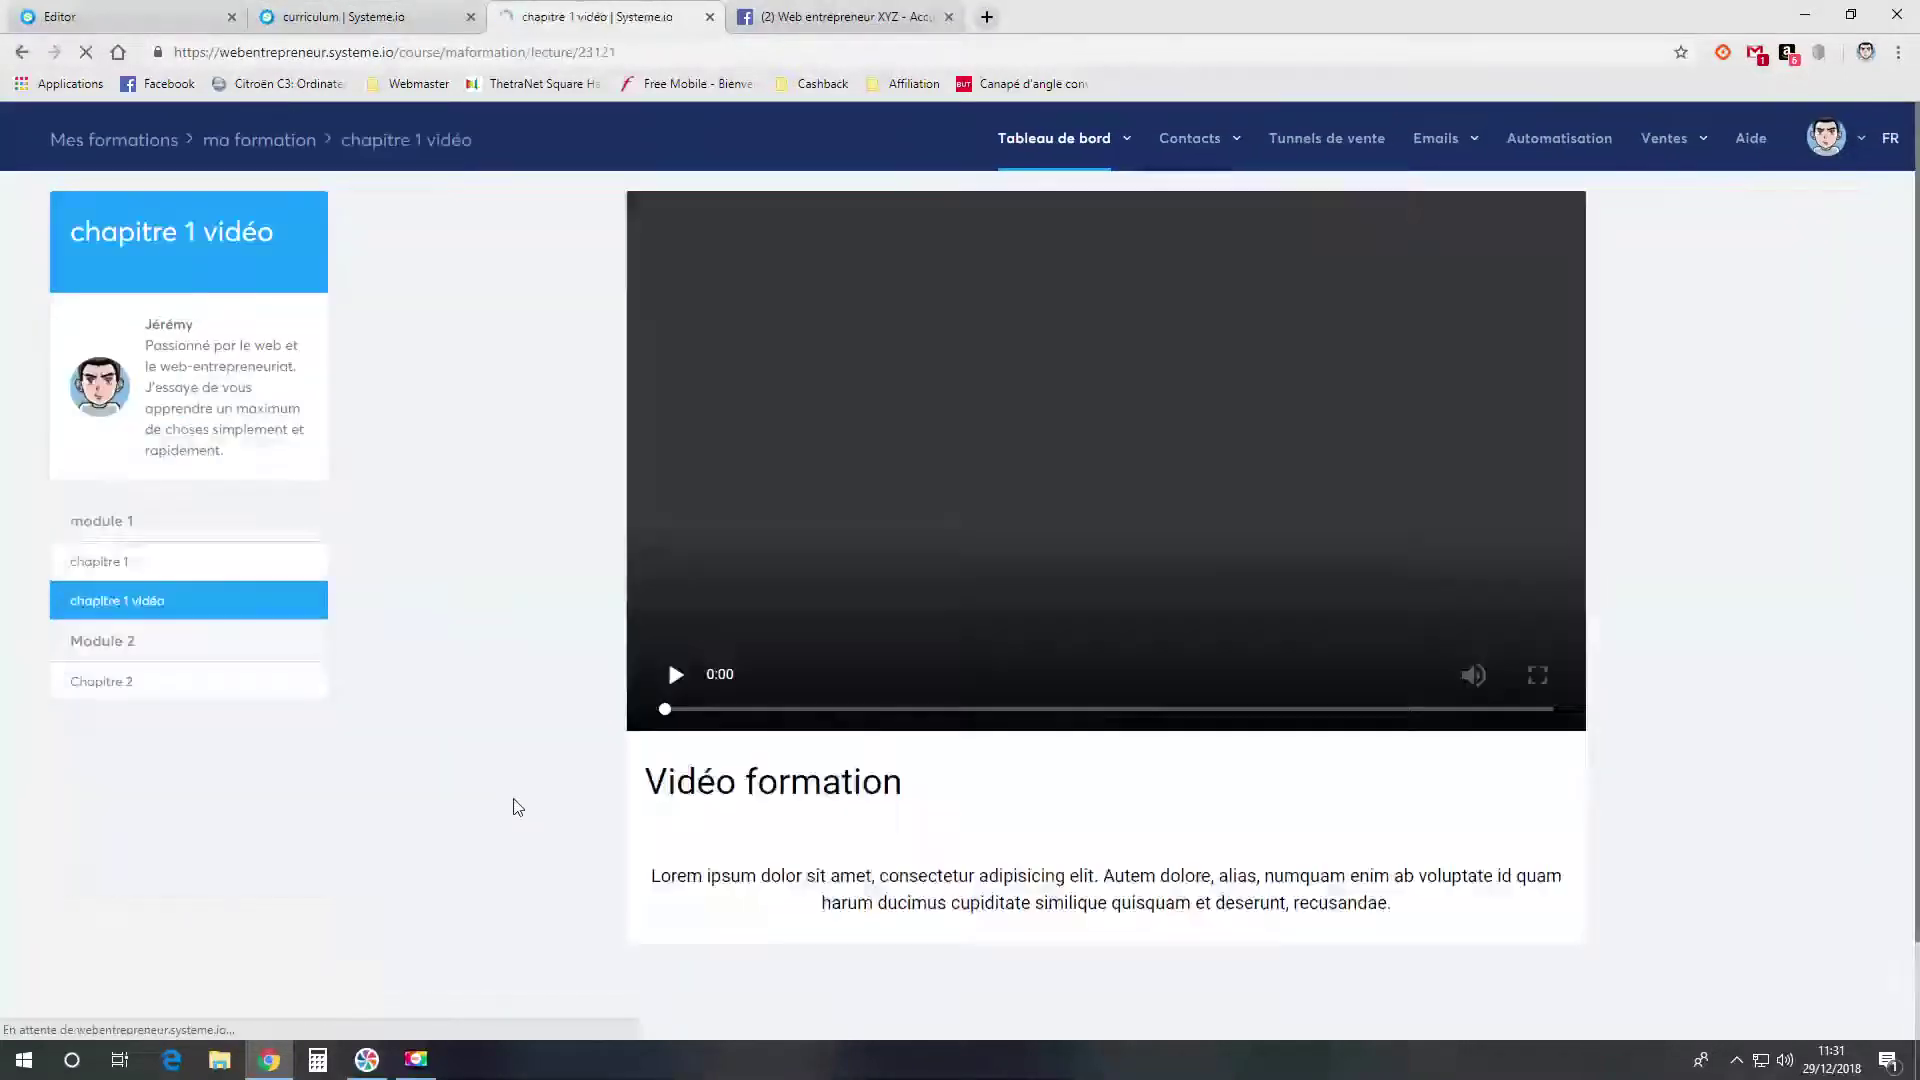
left_click(676, 674)
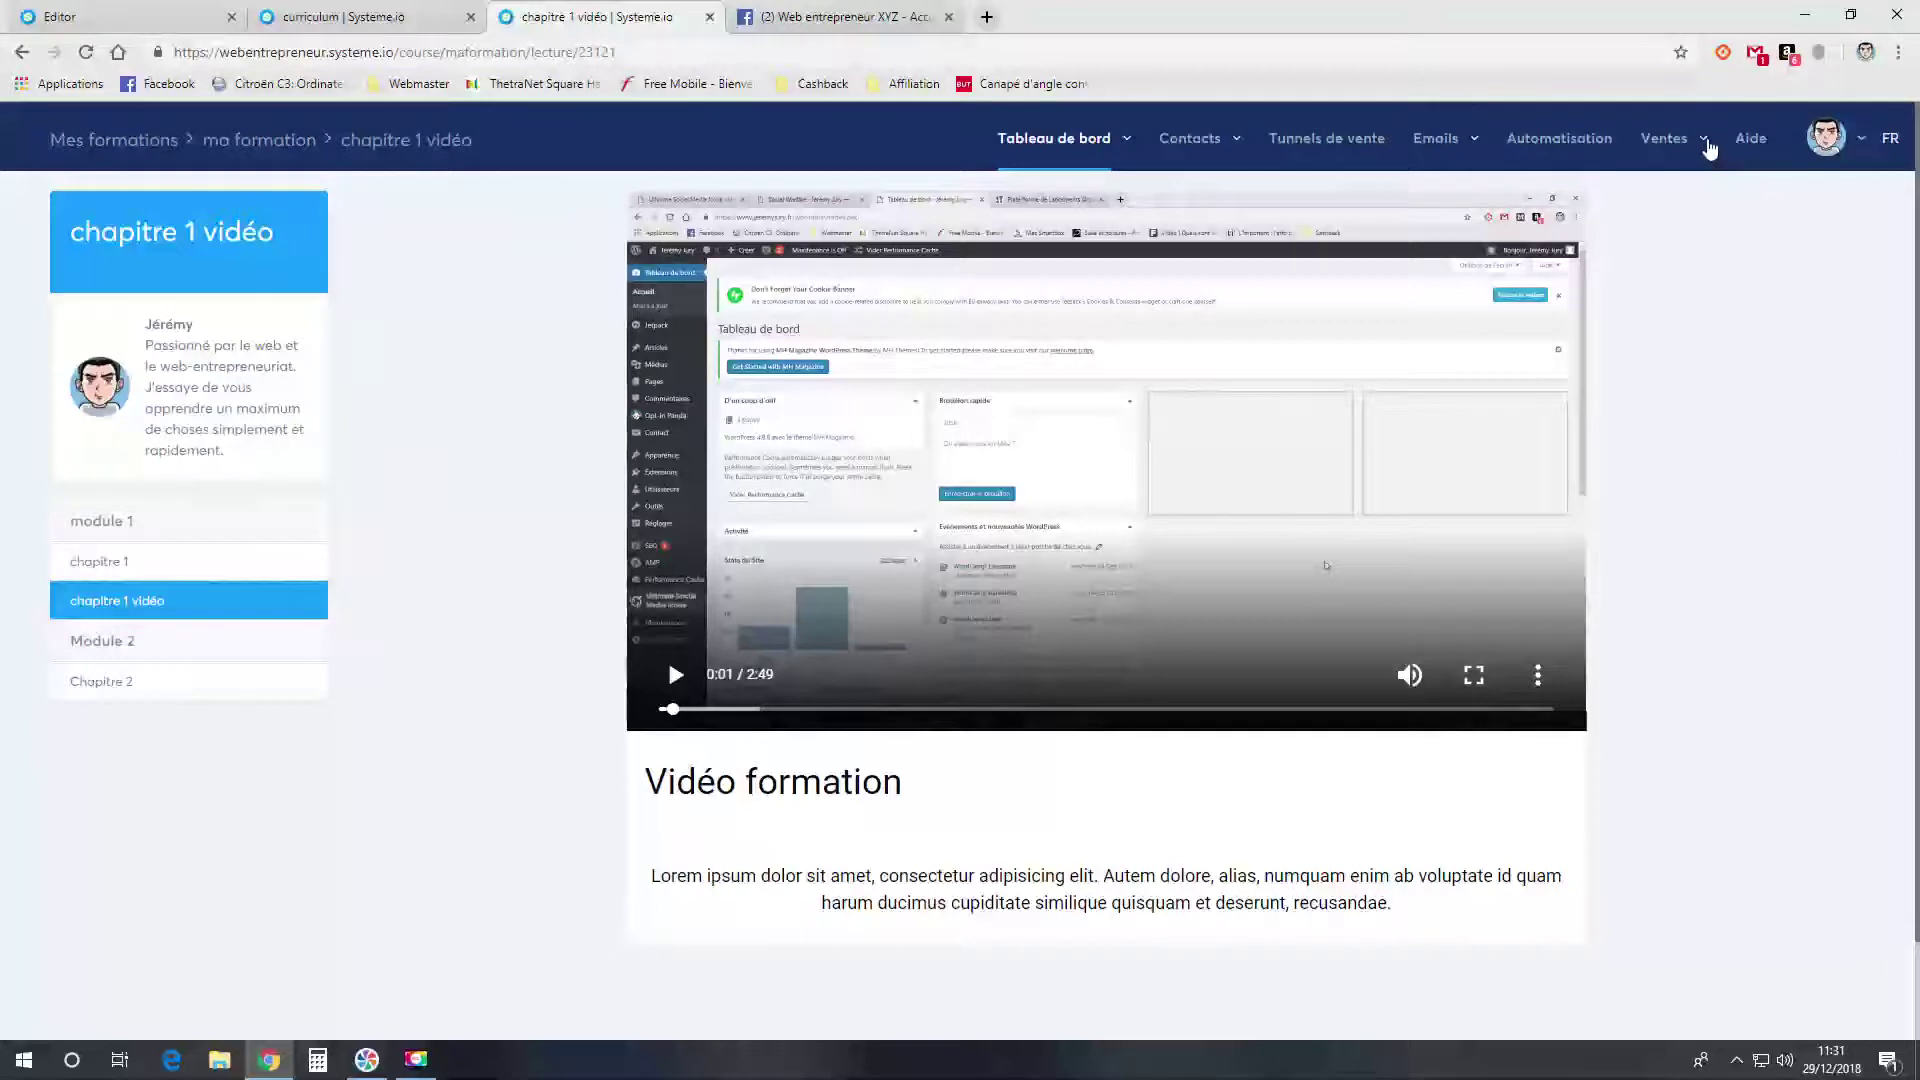
- Reopen the curriculum of "ma formation" from the course management list
left_click(1706, 142)
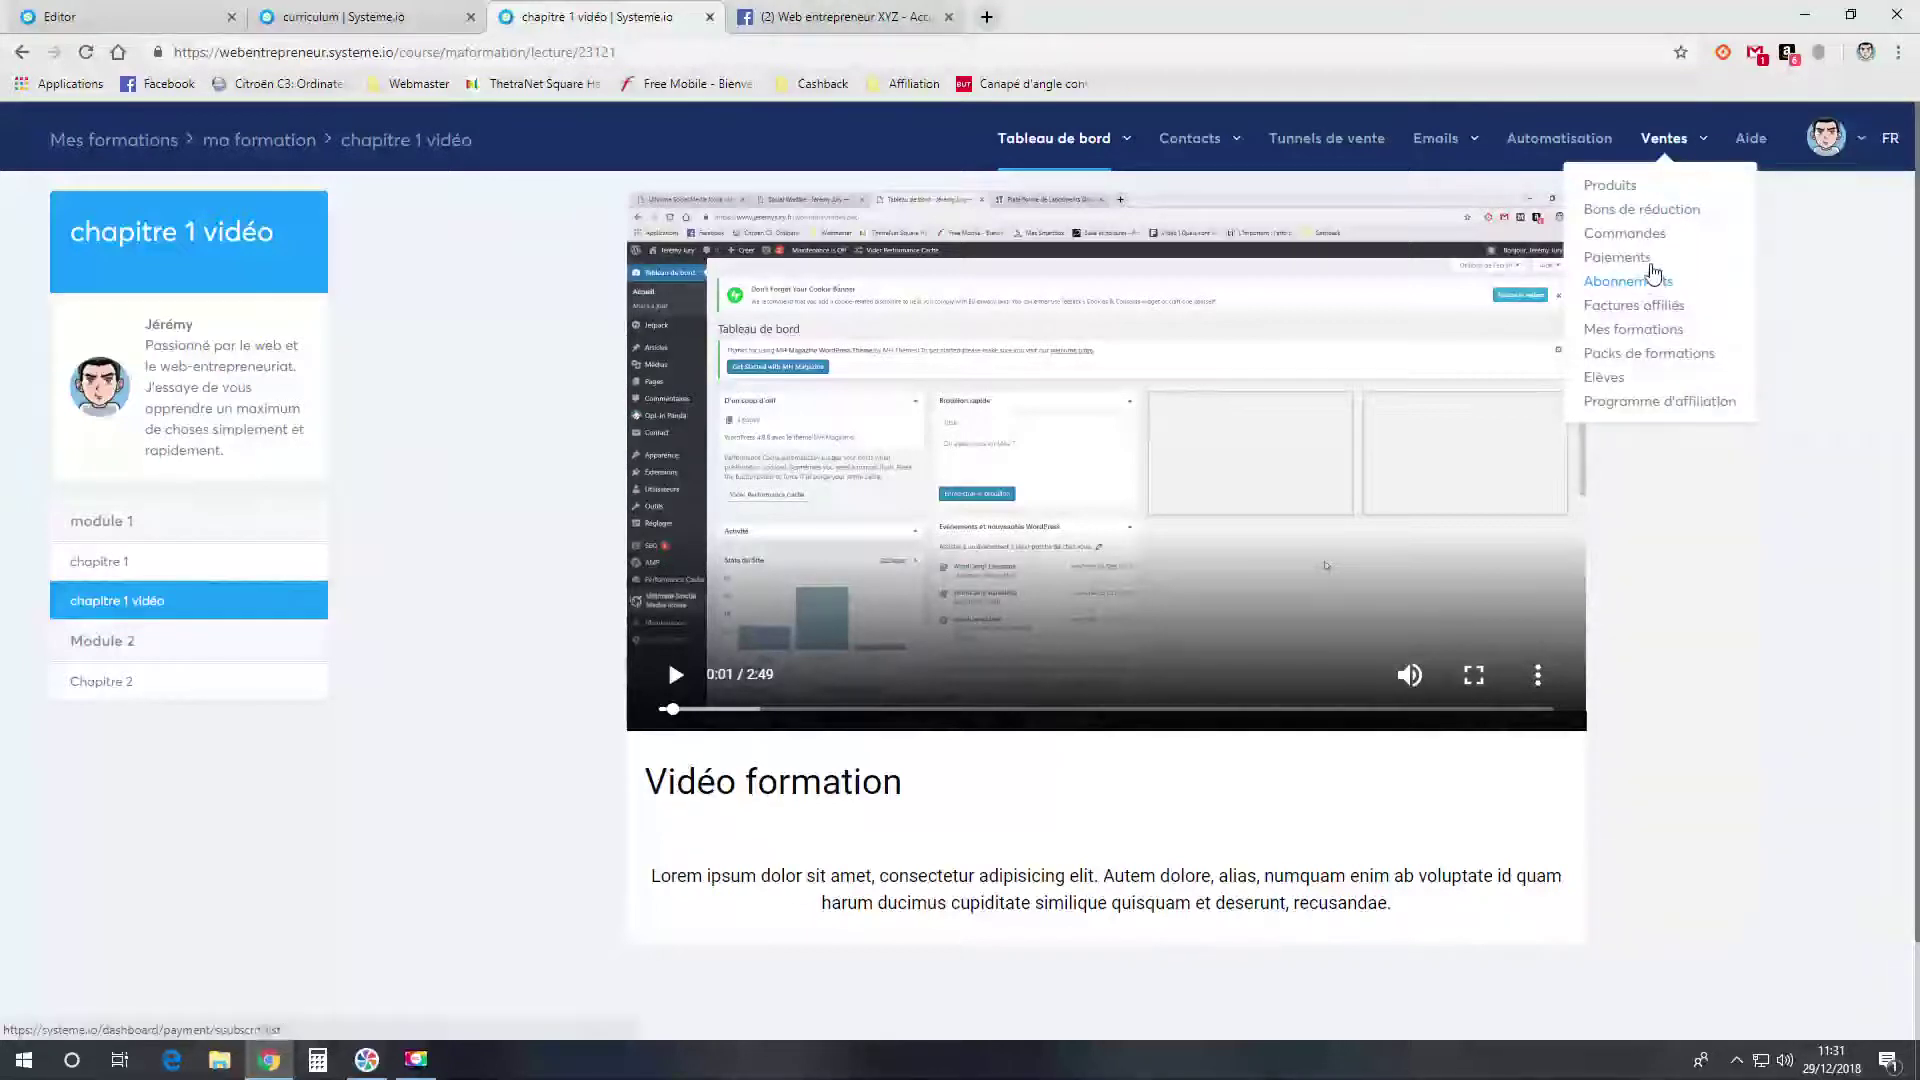
left_click(1650, 330)
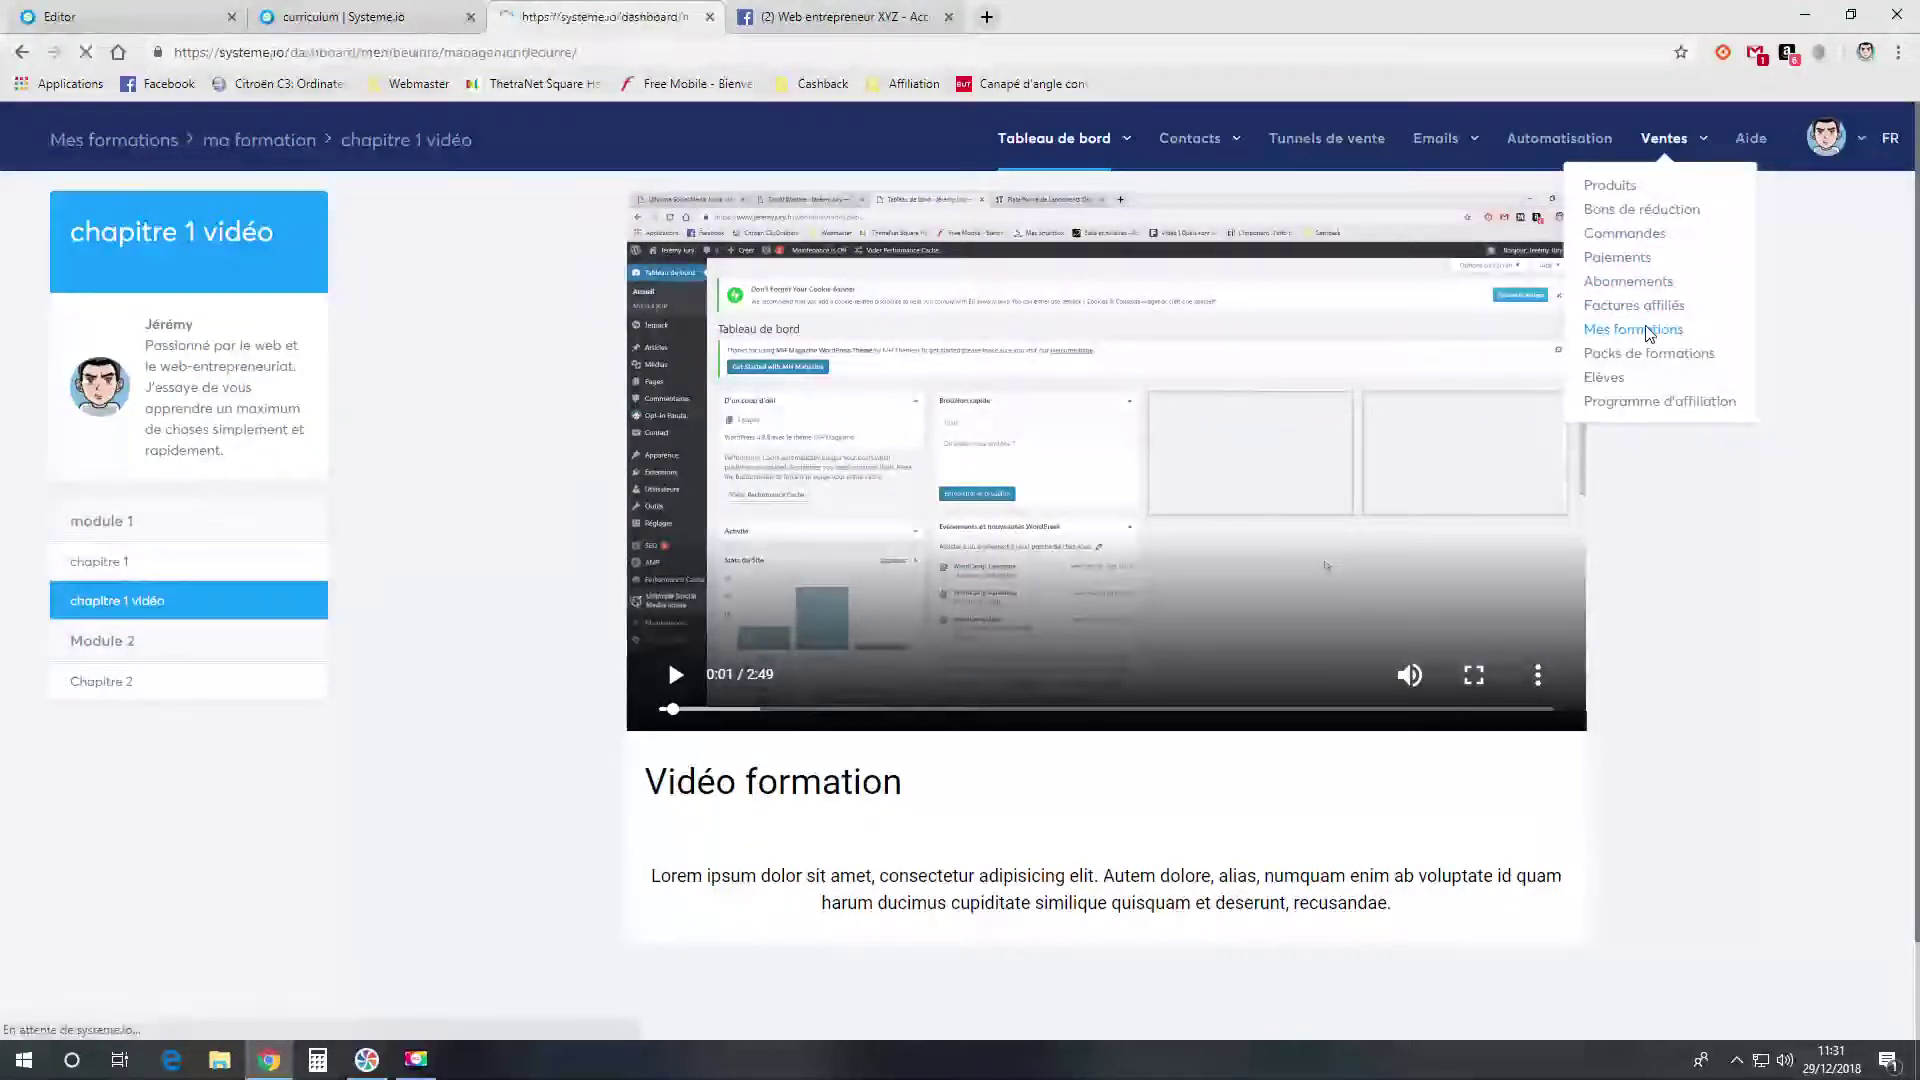
left_click(92, 343)
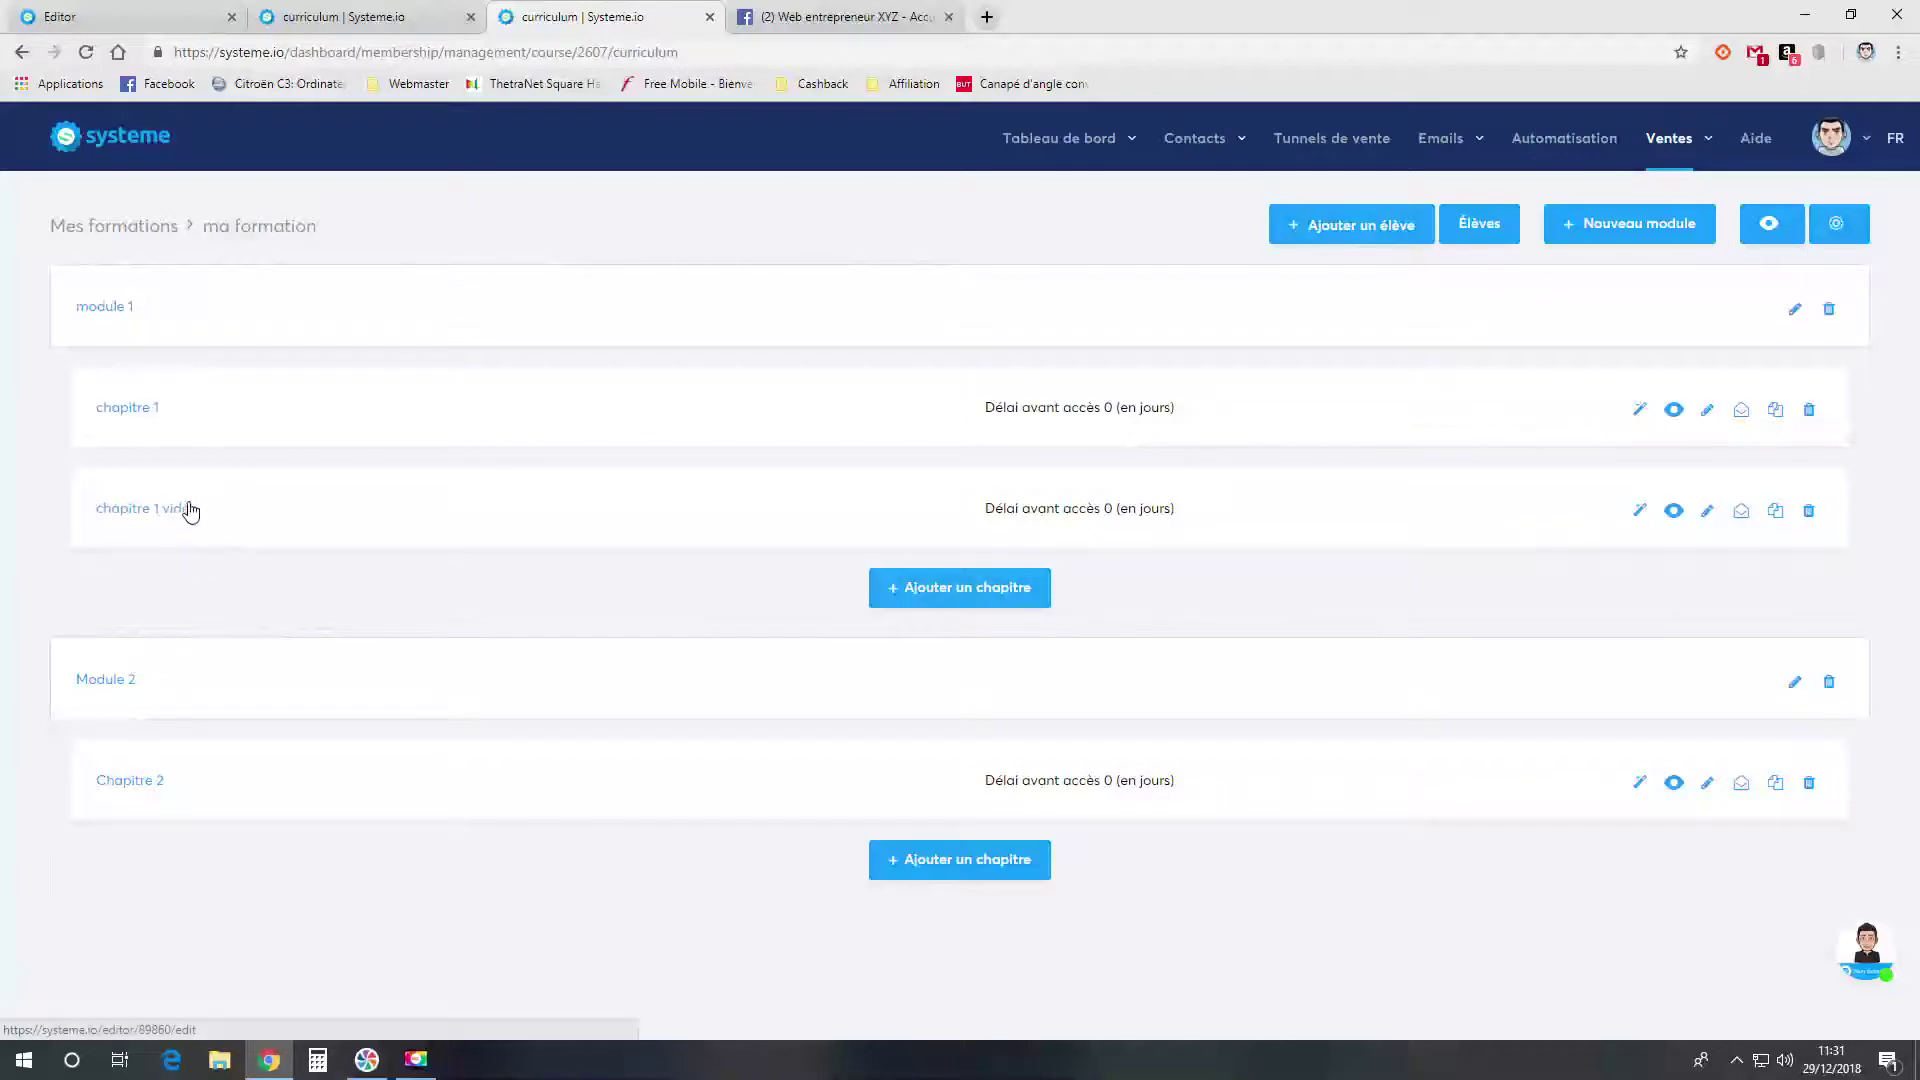
- Move "chapitre 1 vidéo" above "chapitre 1" in module 1
mouse_move(184, 510)
left_mouse_down()
mouse_move(214, 535)
mouse_move(226, 378)
mouse_move(210, 519)
mouse_move(214, 398)
mouse_move(201, 505)
left_mouse_up()
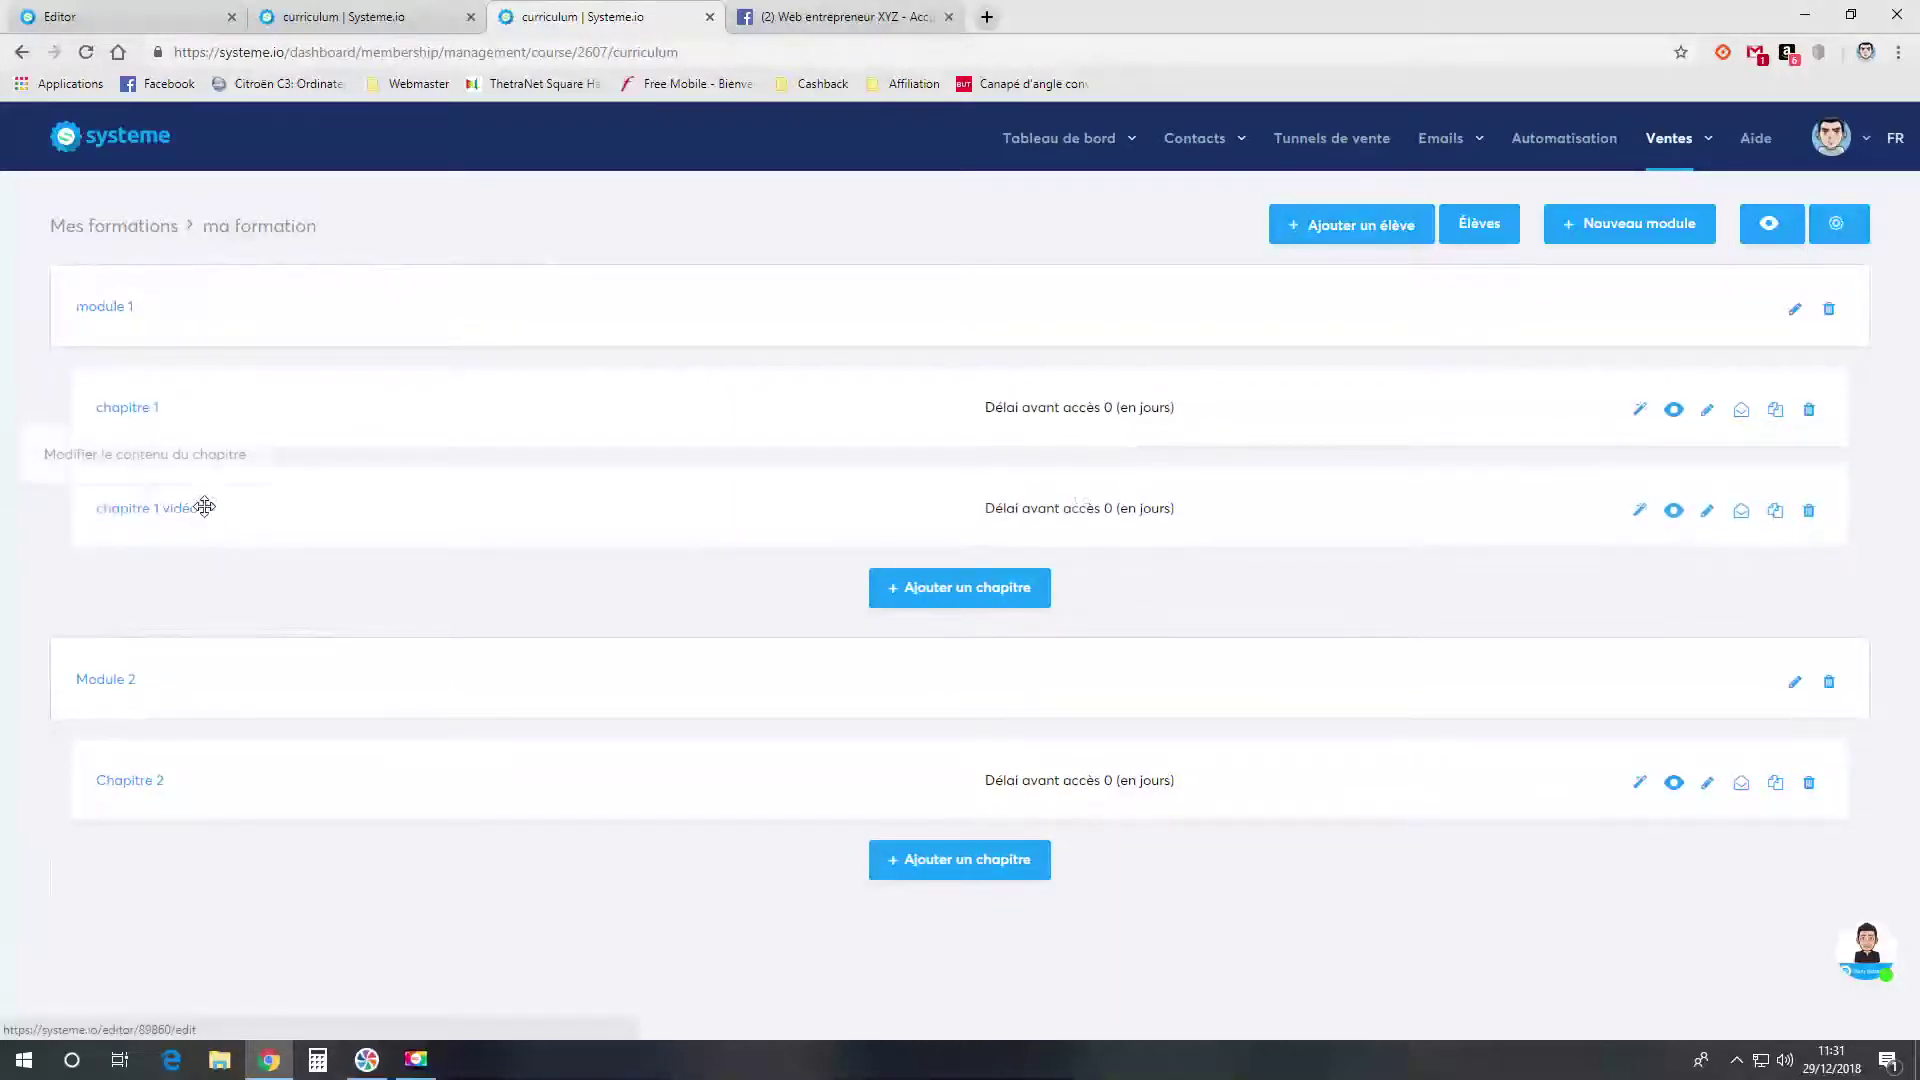
left_click_drag(293, 412, 320, 410)
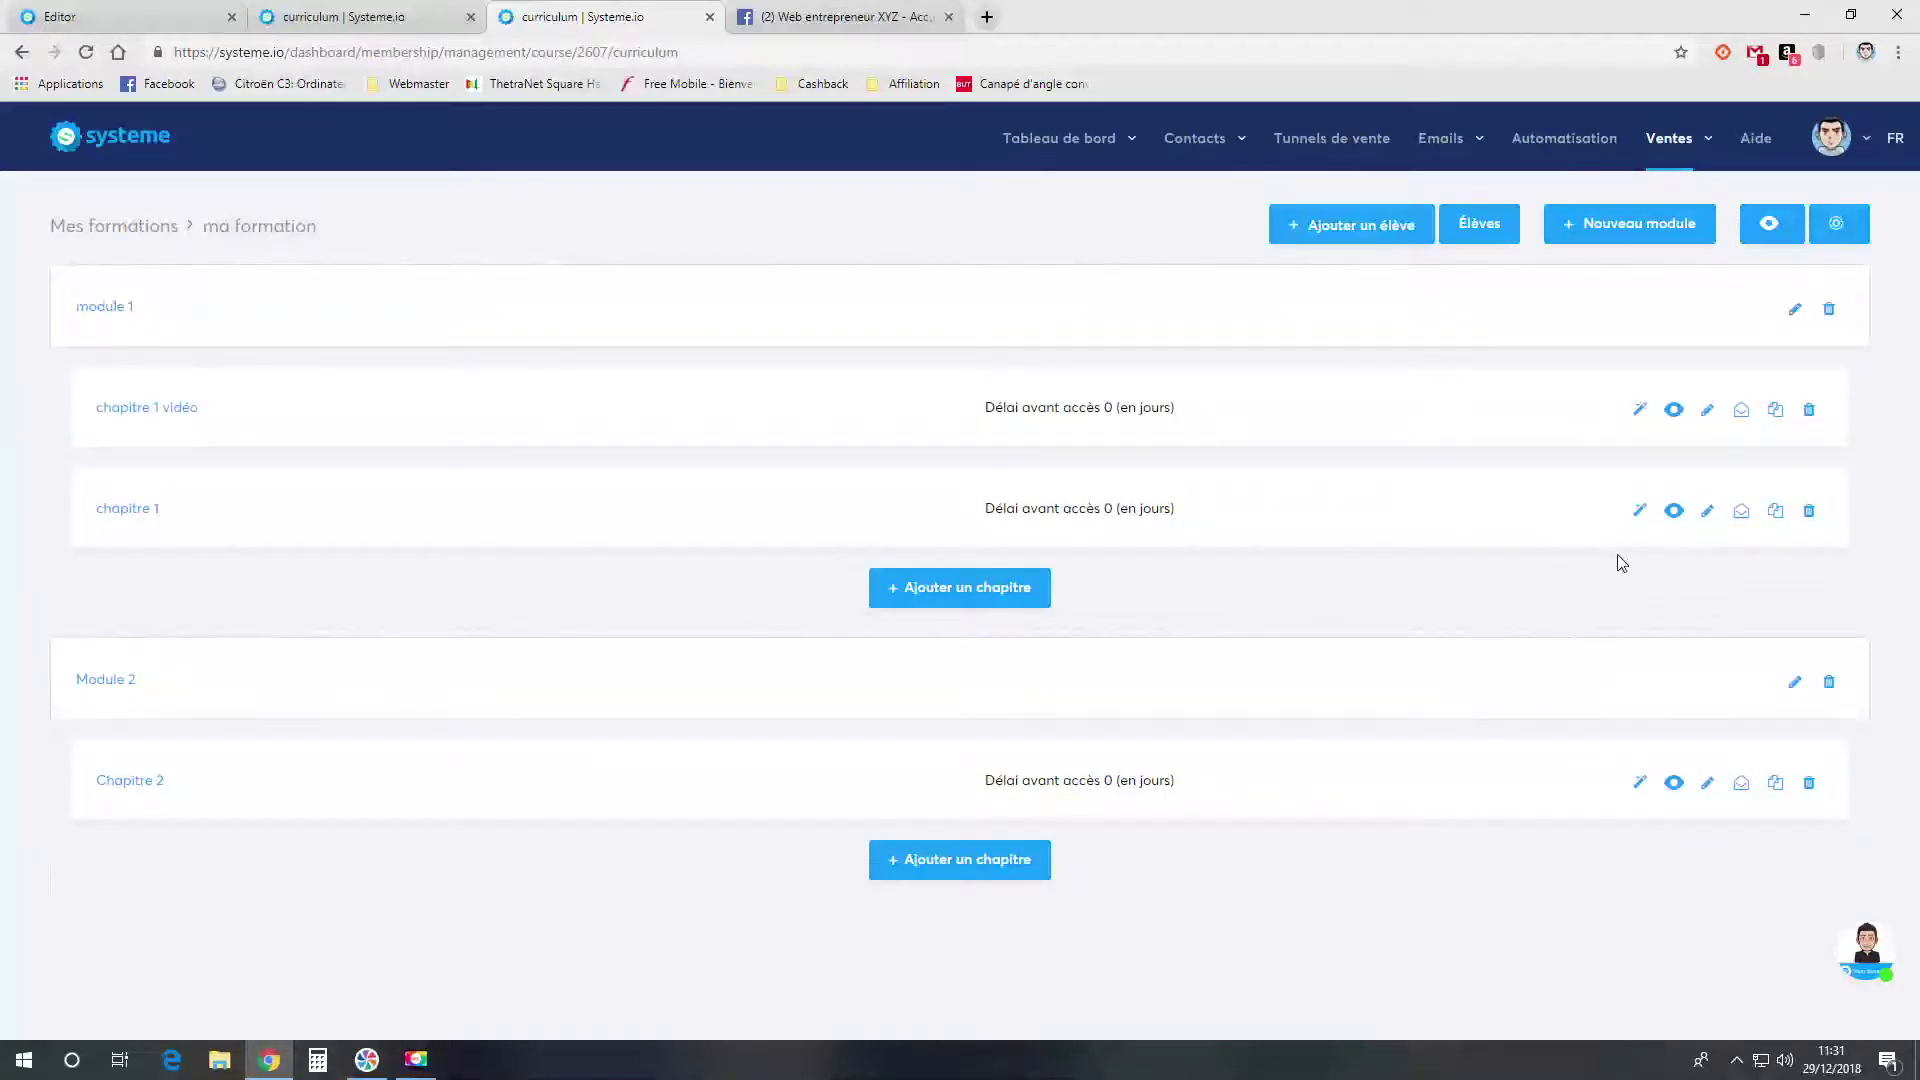
- Examine the form for adding a student to the course and its access type options, and close it without saving
left_click(1310, 241)
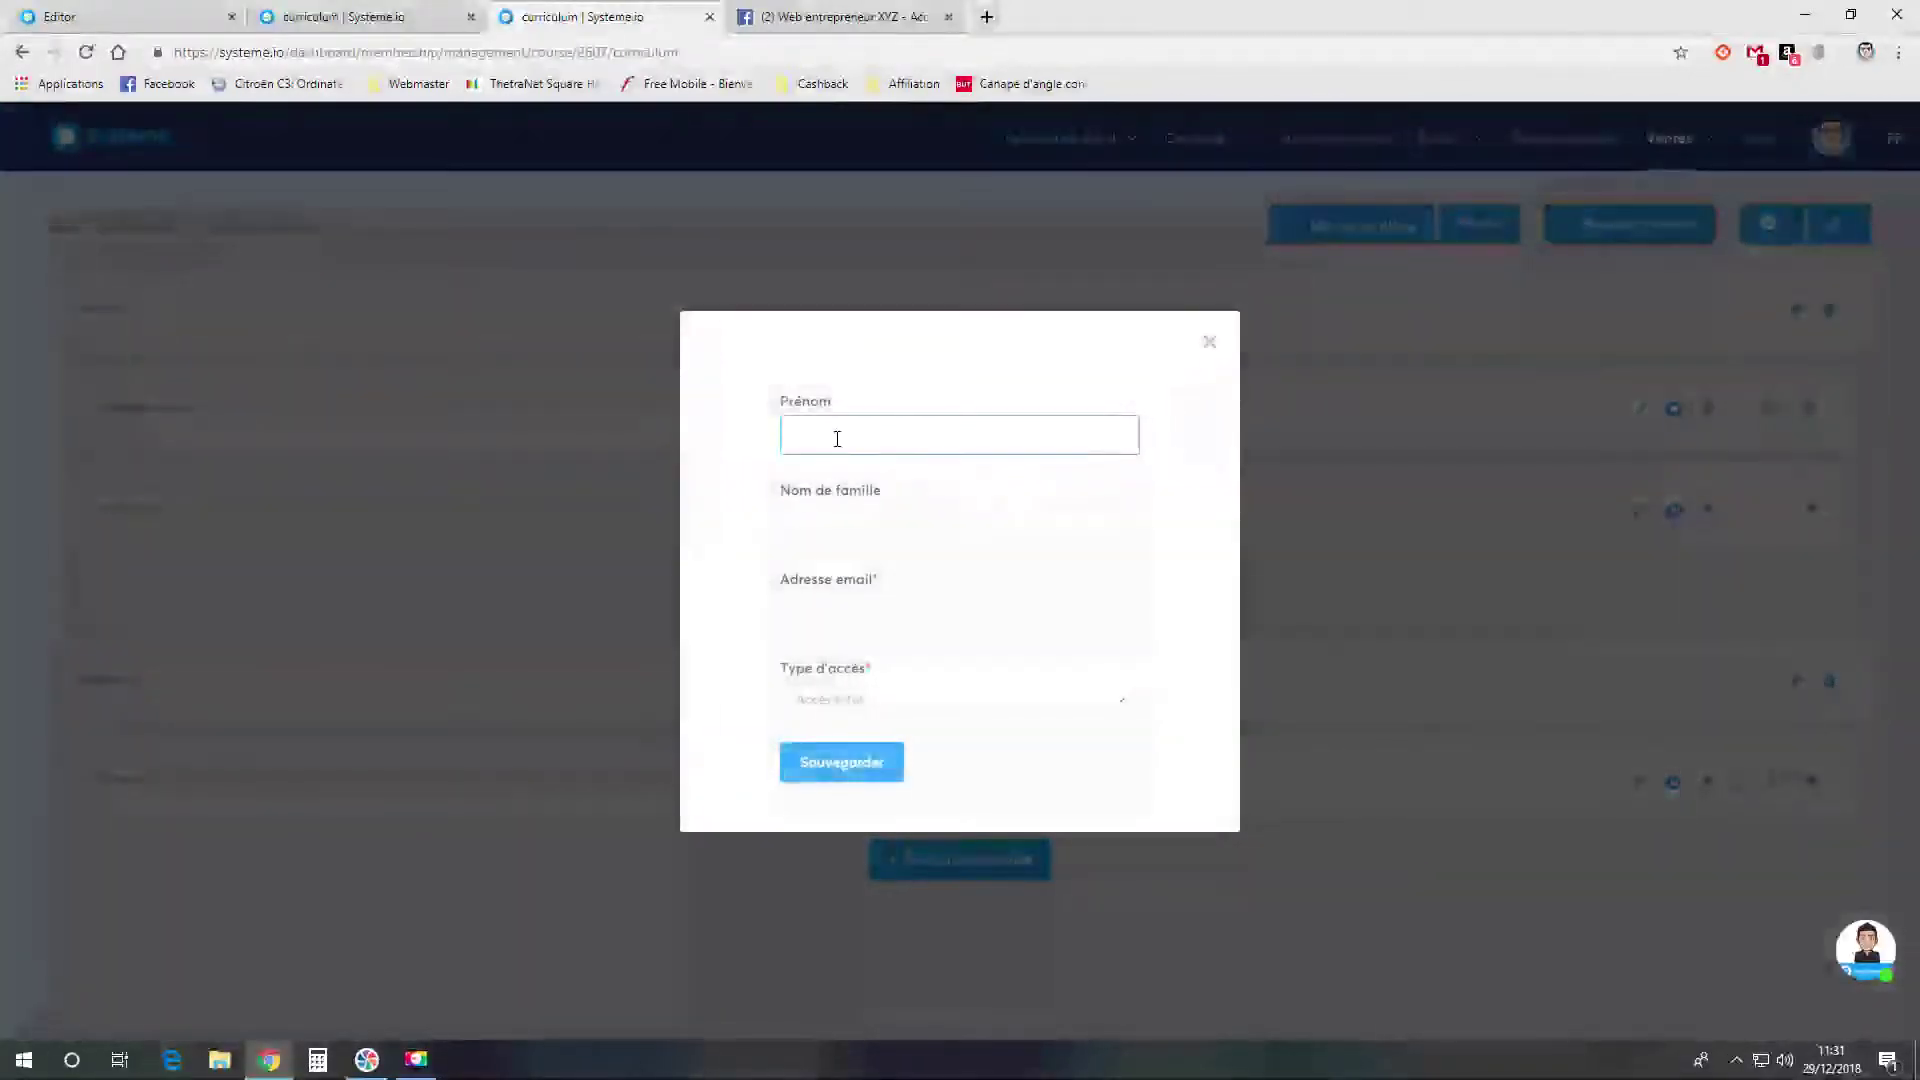
left_click(893, 605)
left_click(1244, 564)
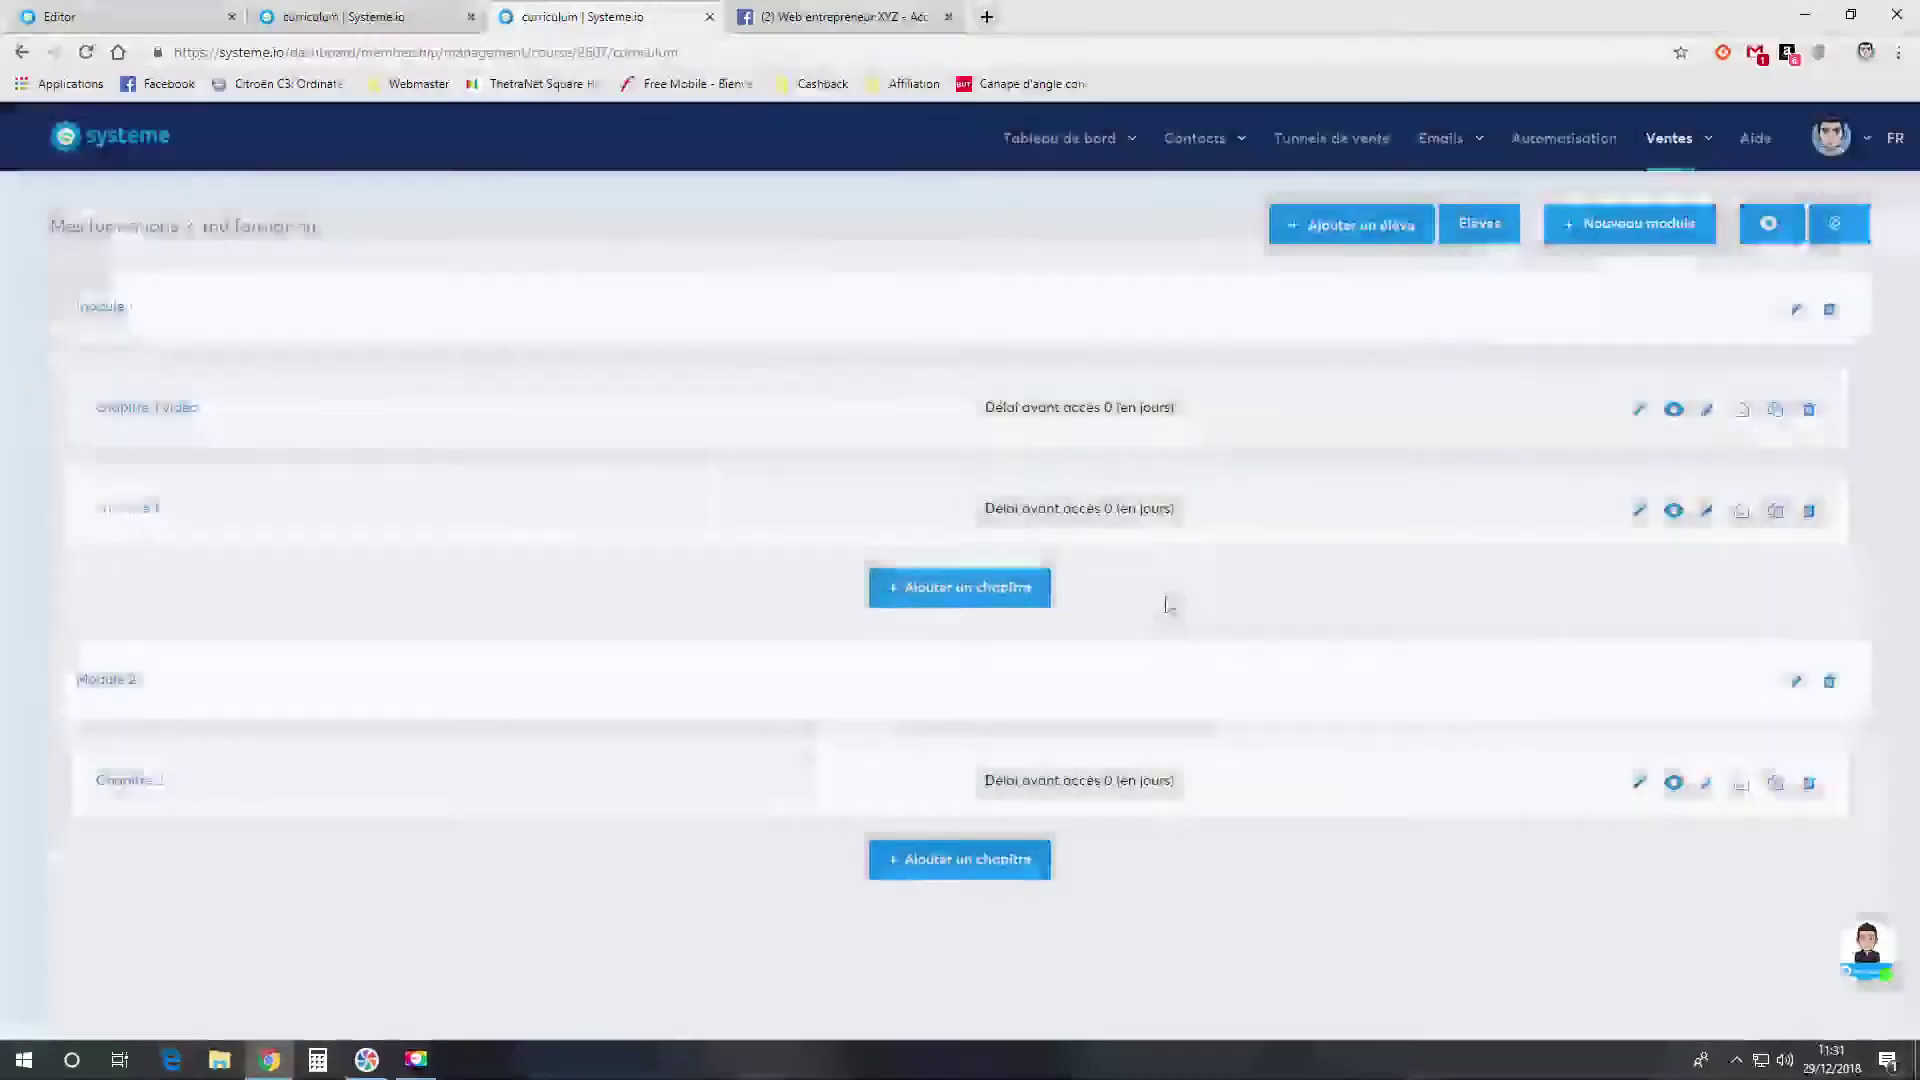
left_click(1330, 228)
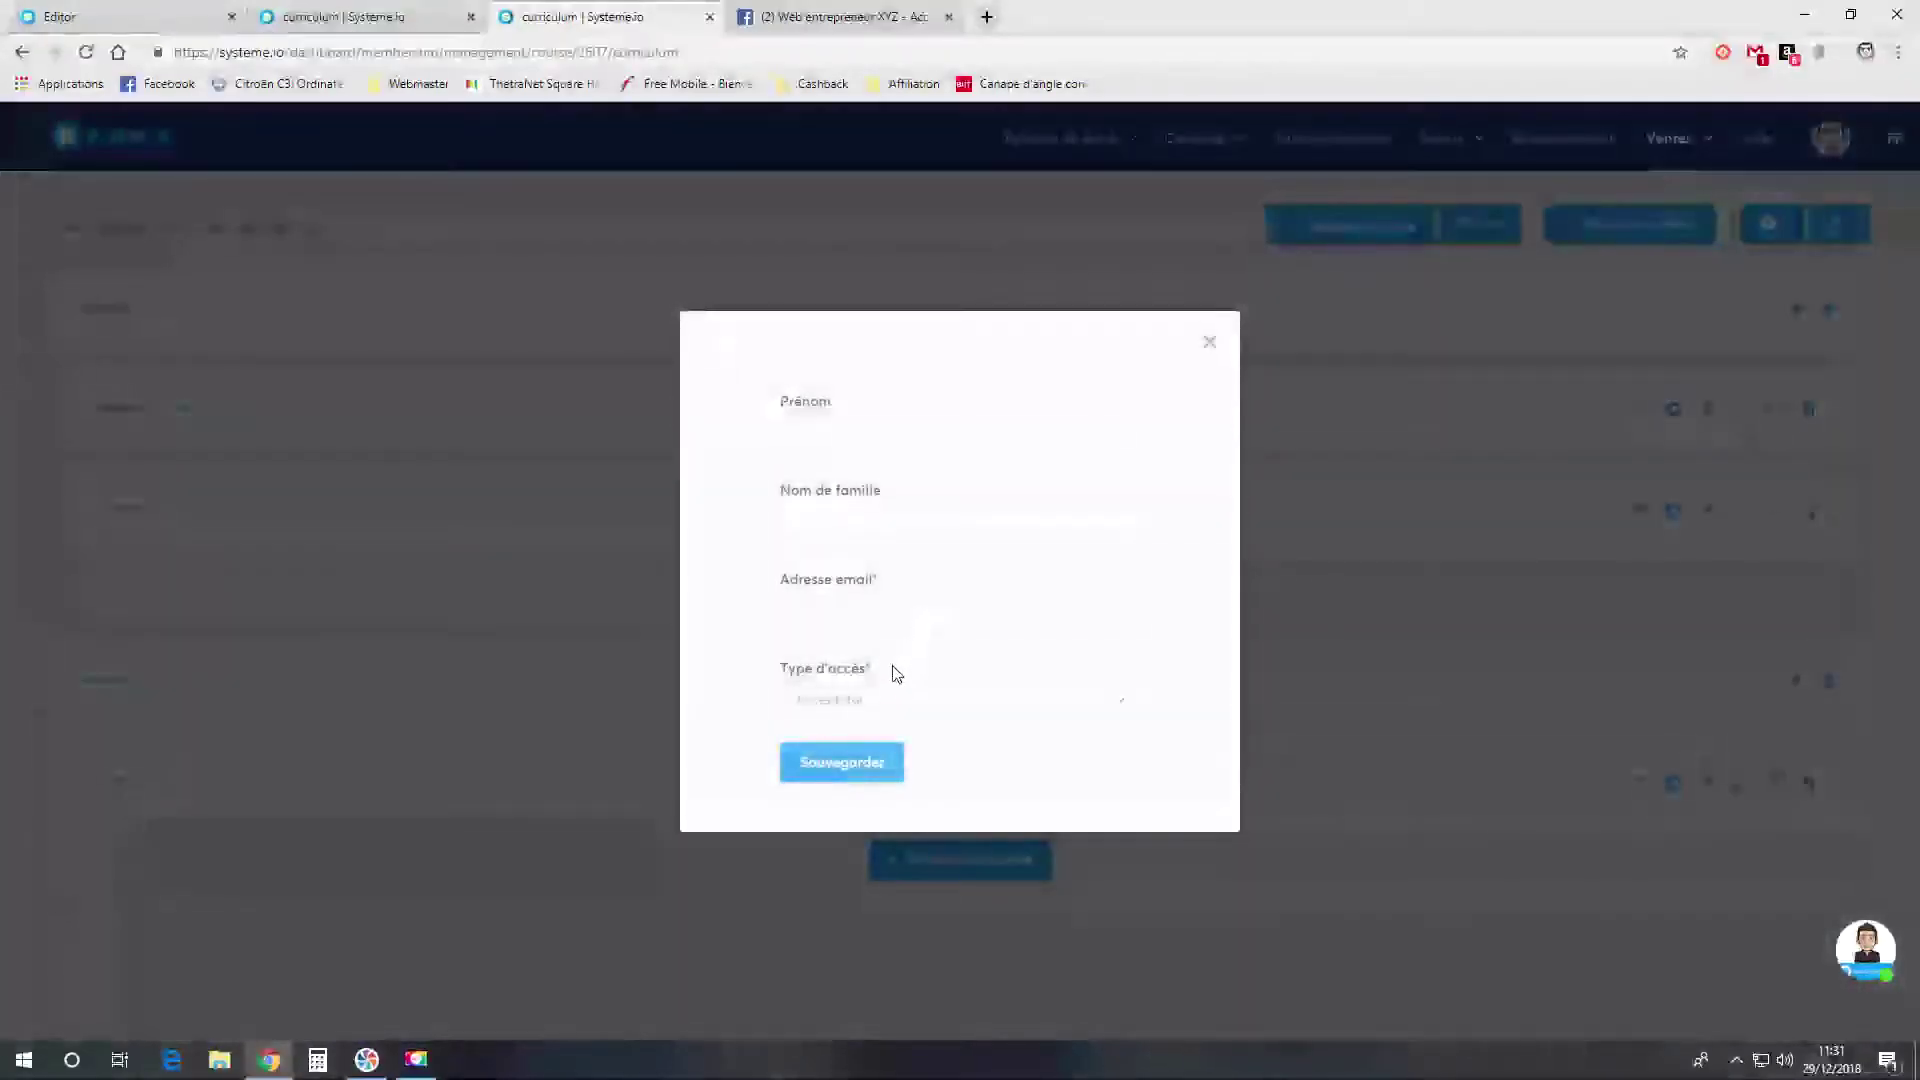
left_click(889, 707)
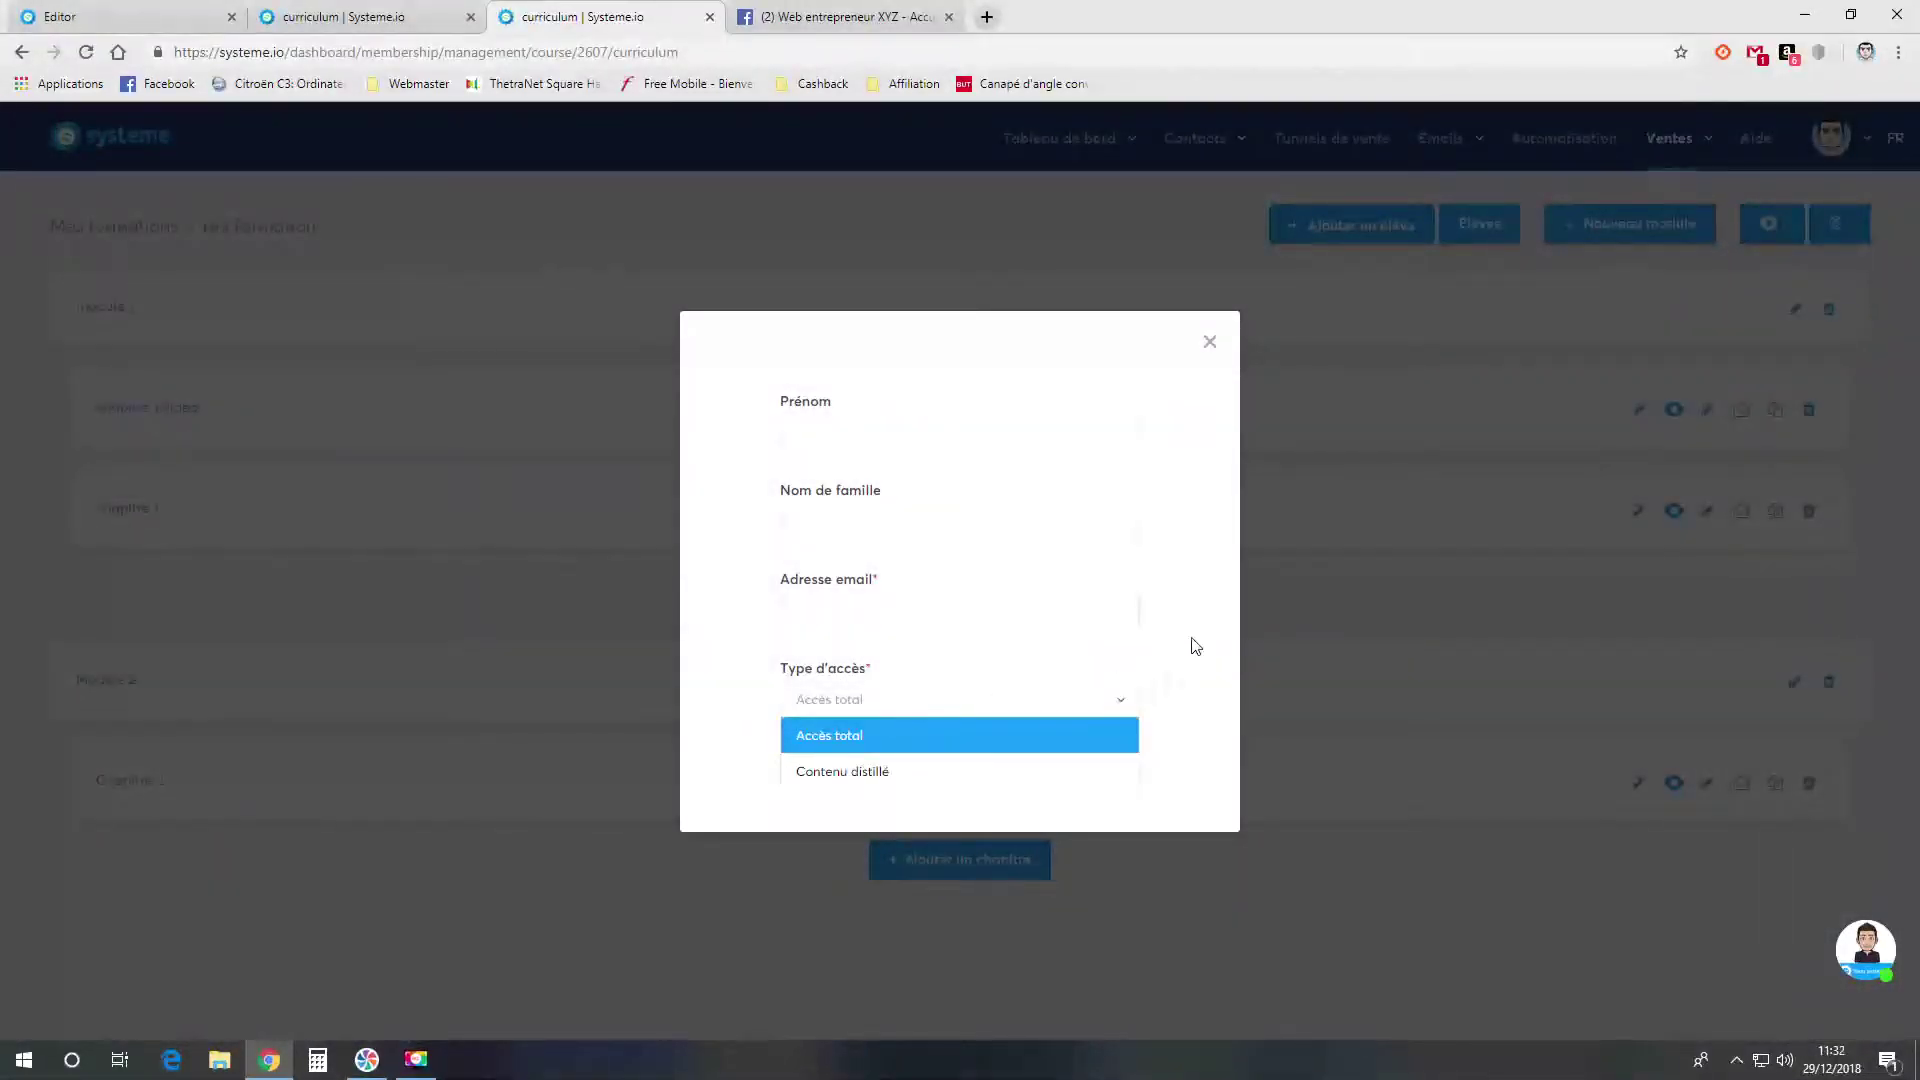
left_click(1210, 584)
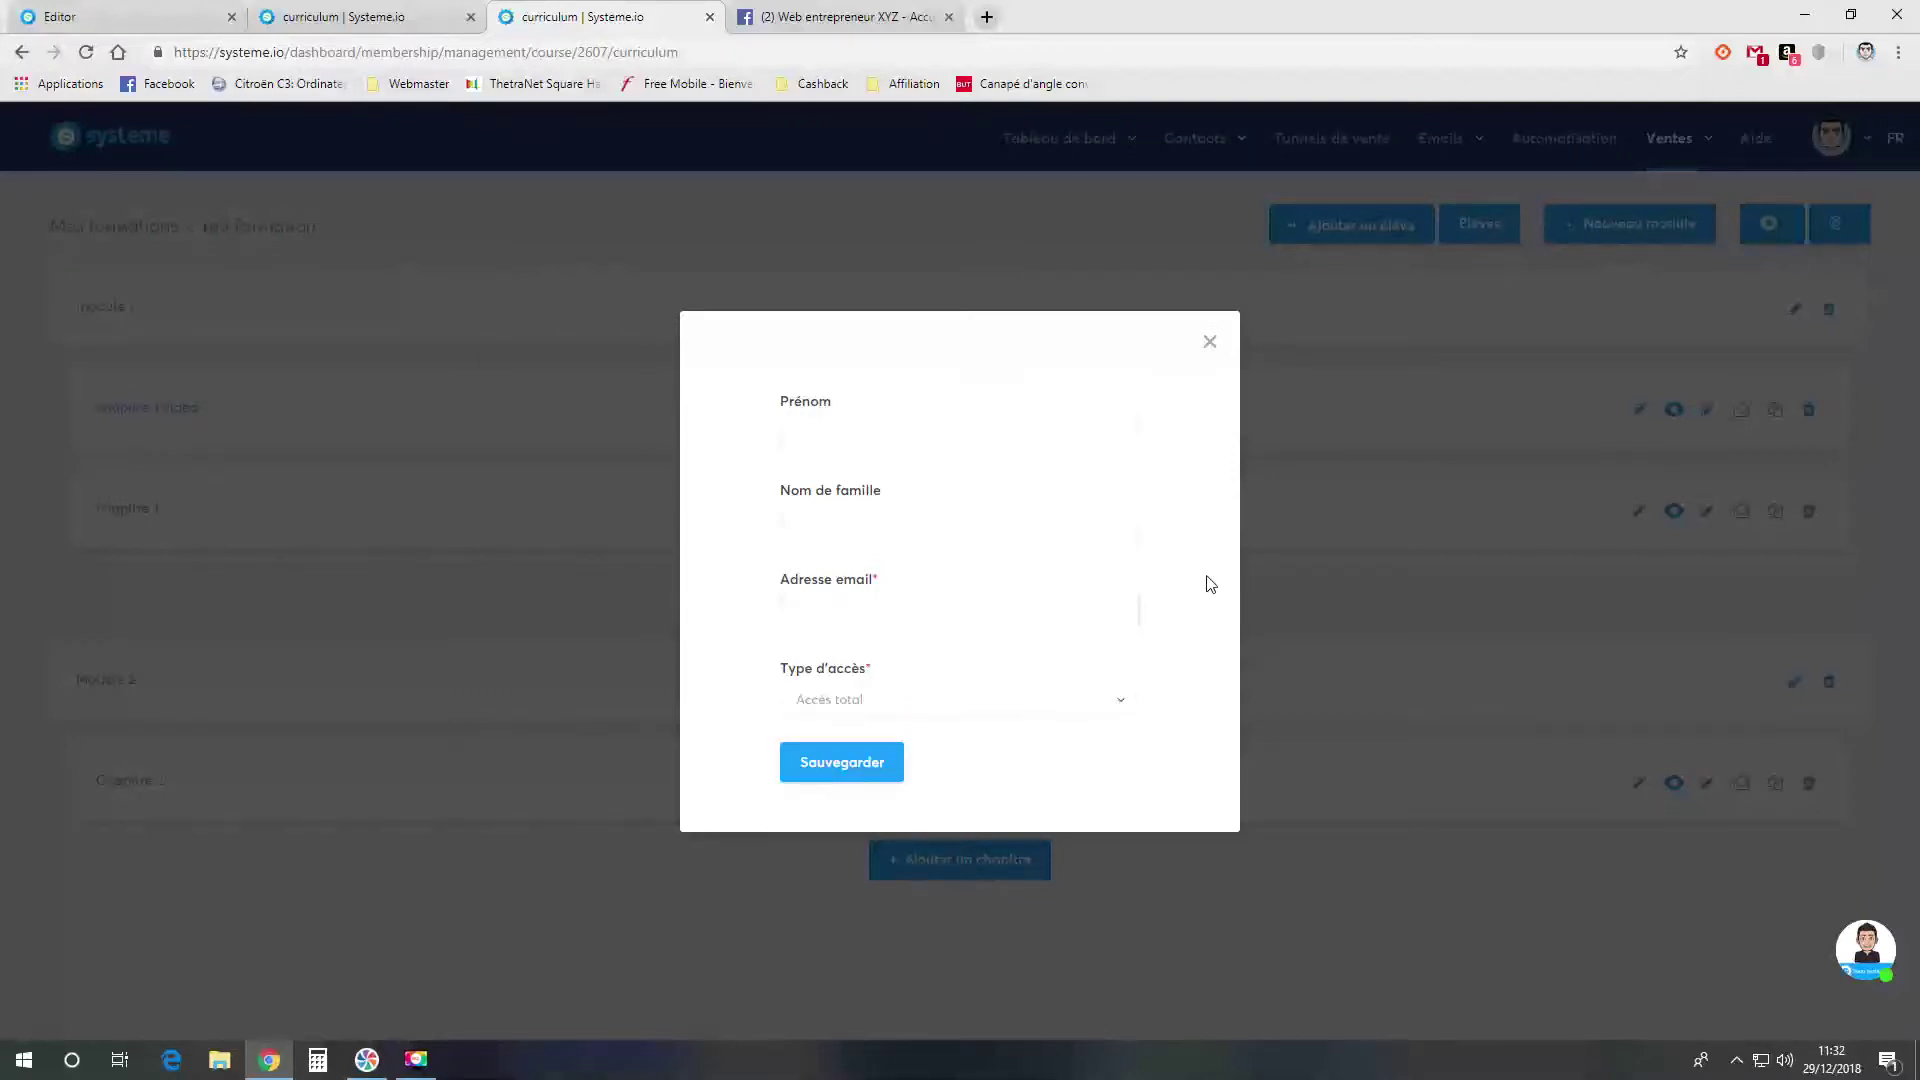
left_click(1209, 342)
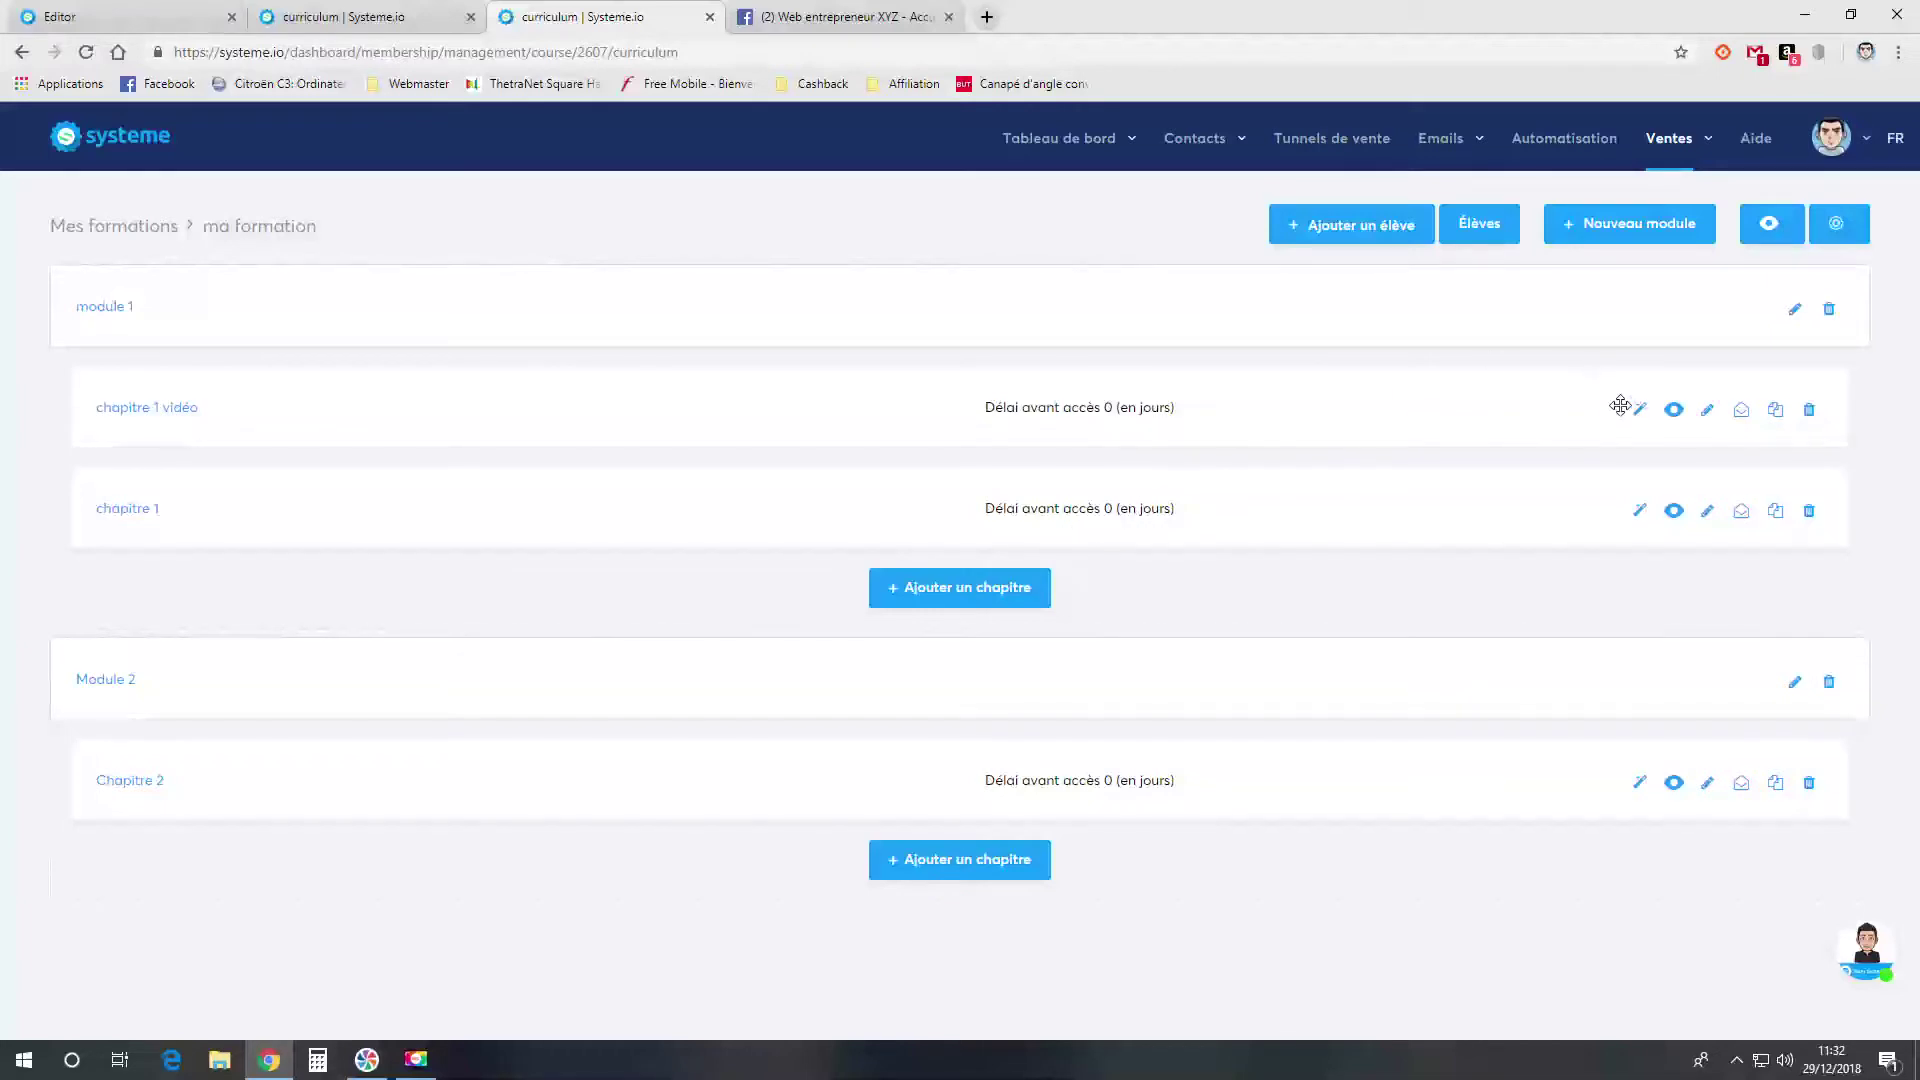
- Set the delay after the previous chapter to 6 days for "chapitre 1 vidéo" and place it below "chapitre 1"
left_click(1708, 412)
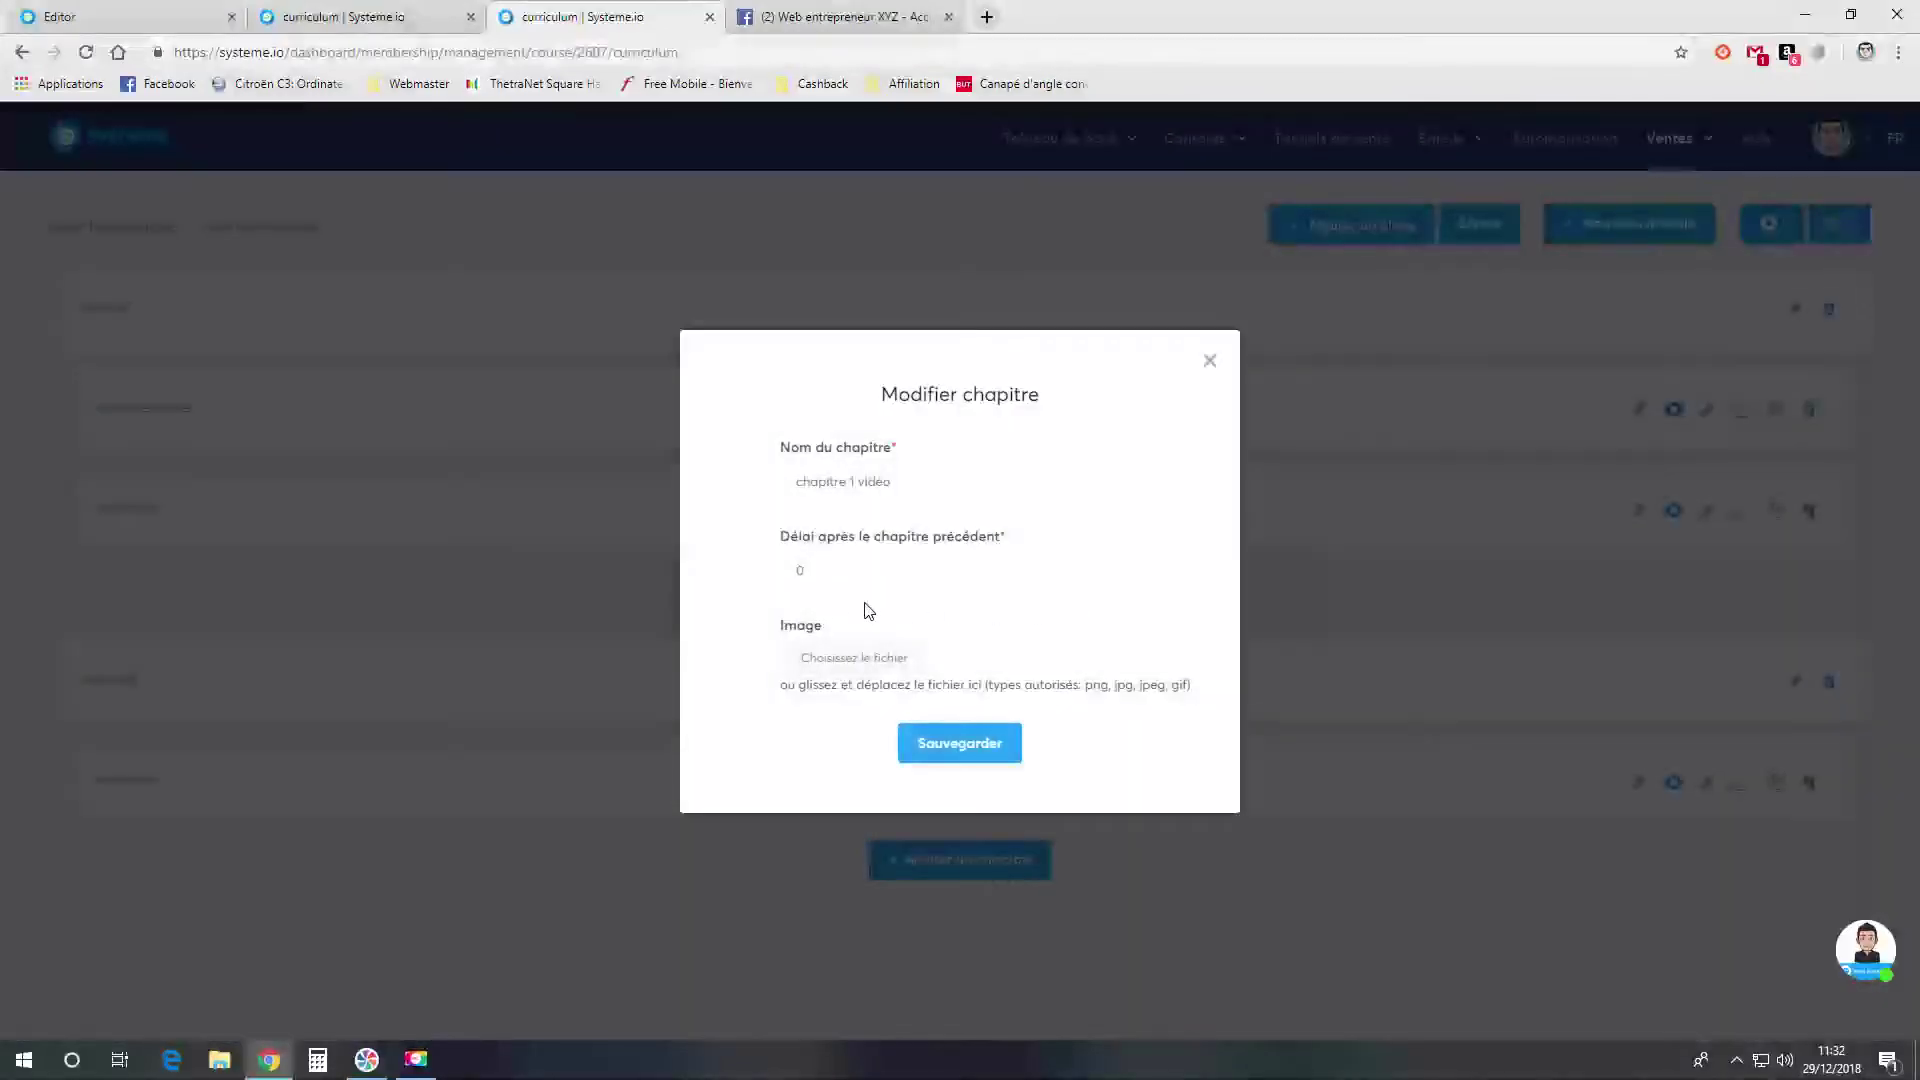
left_click_drag(818, 572, 776, 568)
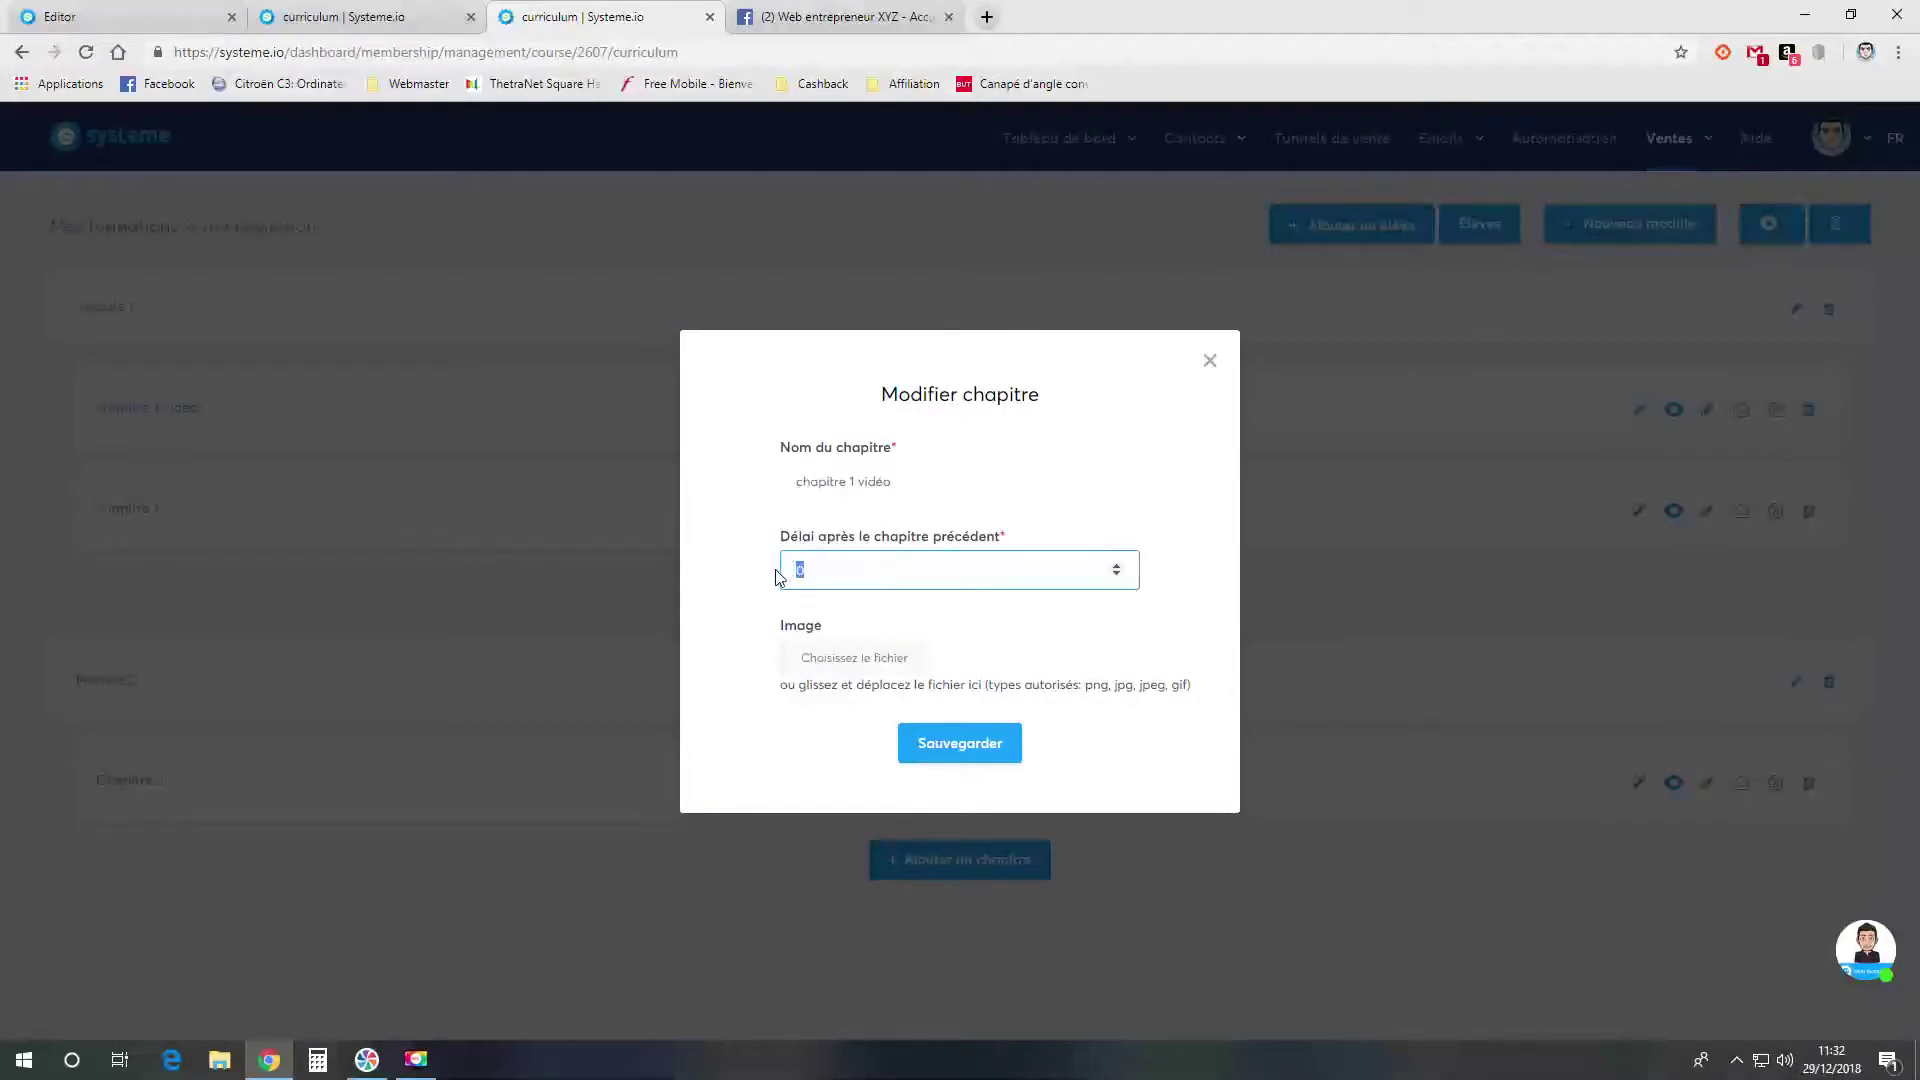
left_click(948, 746)
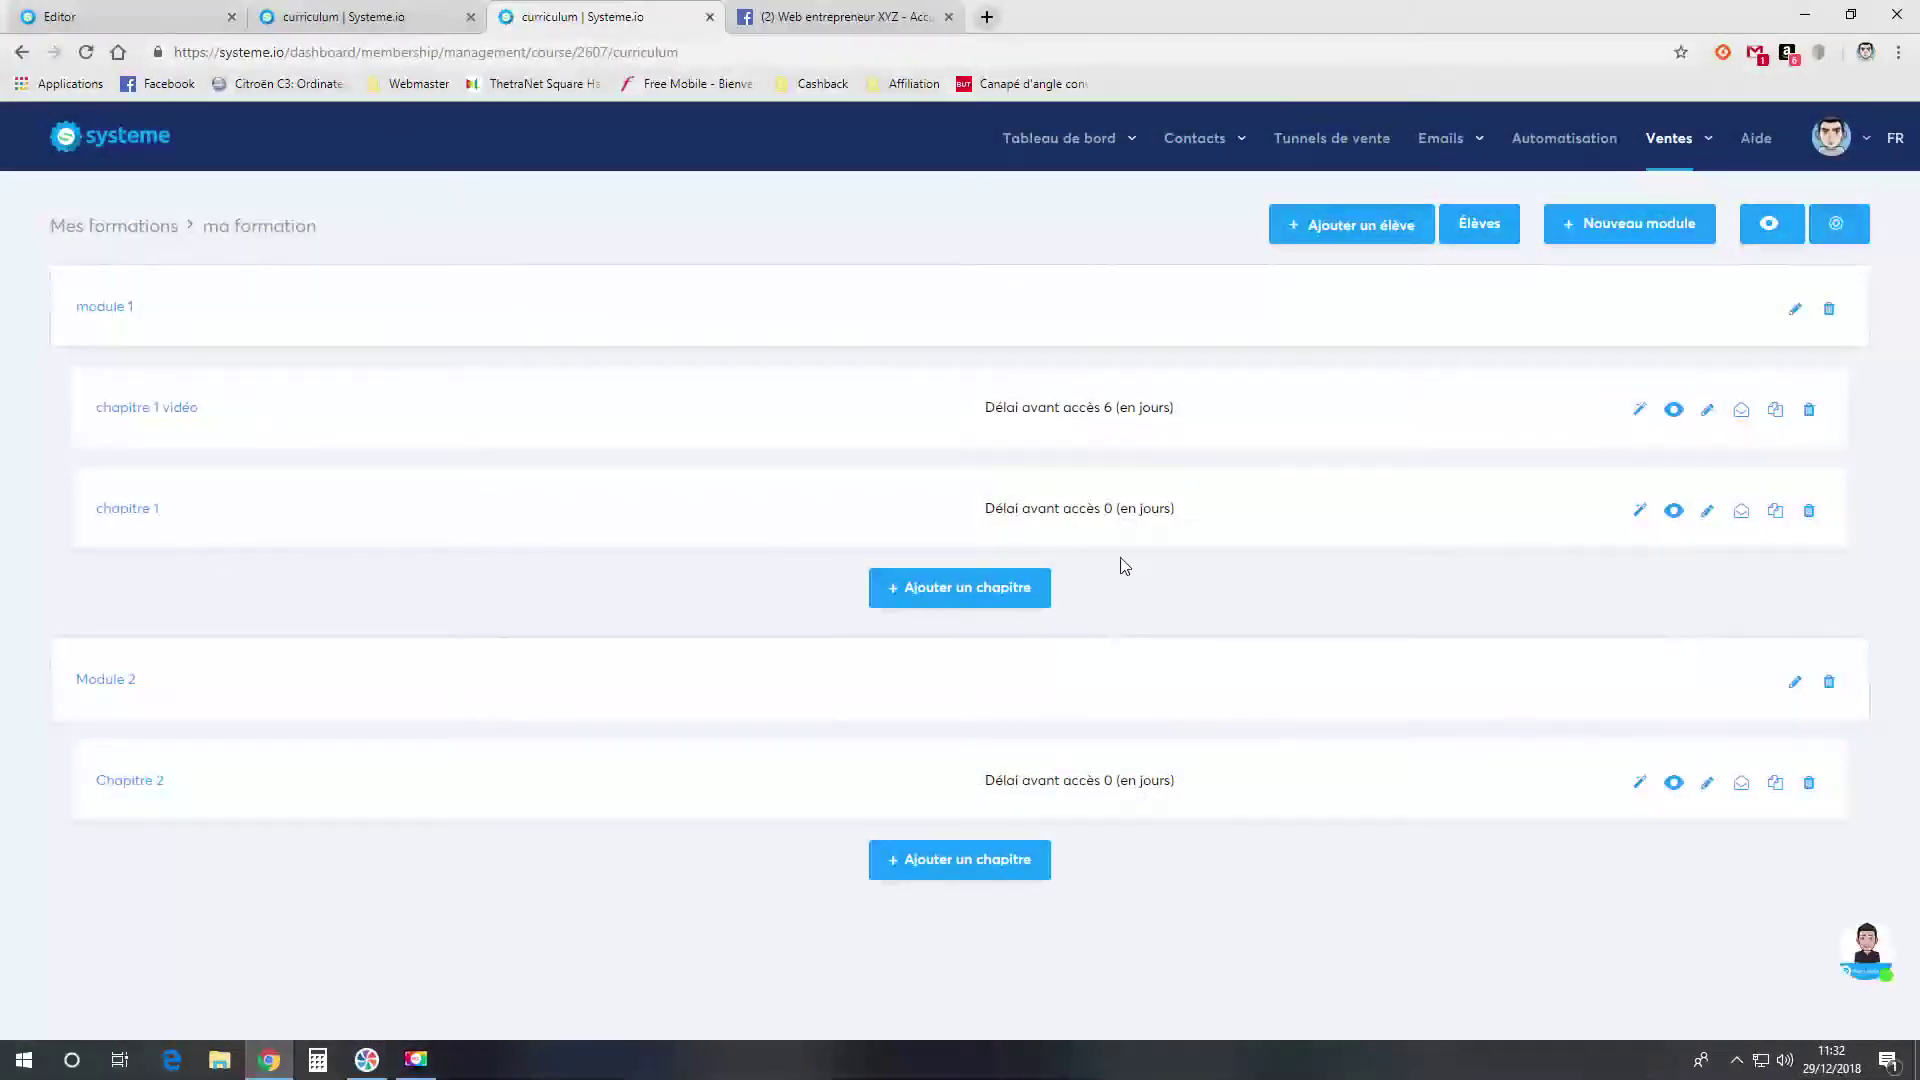
left_click_drag(1072, 418, 1100, 524)
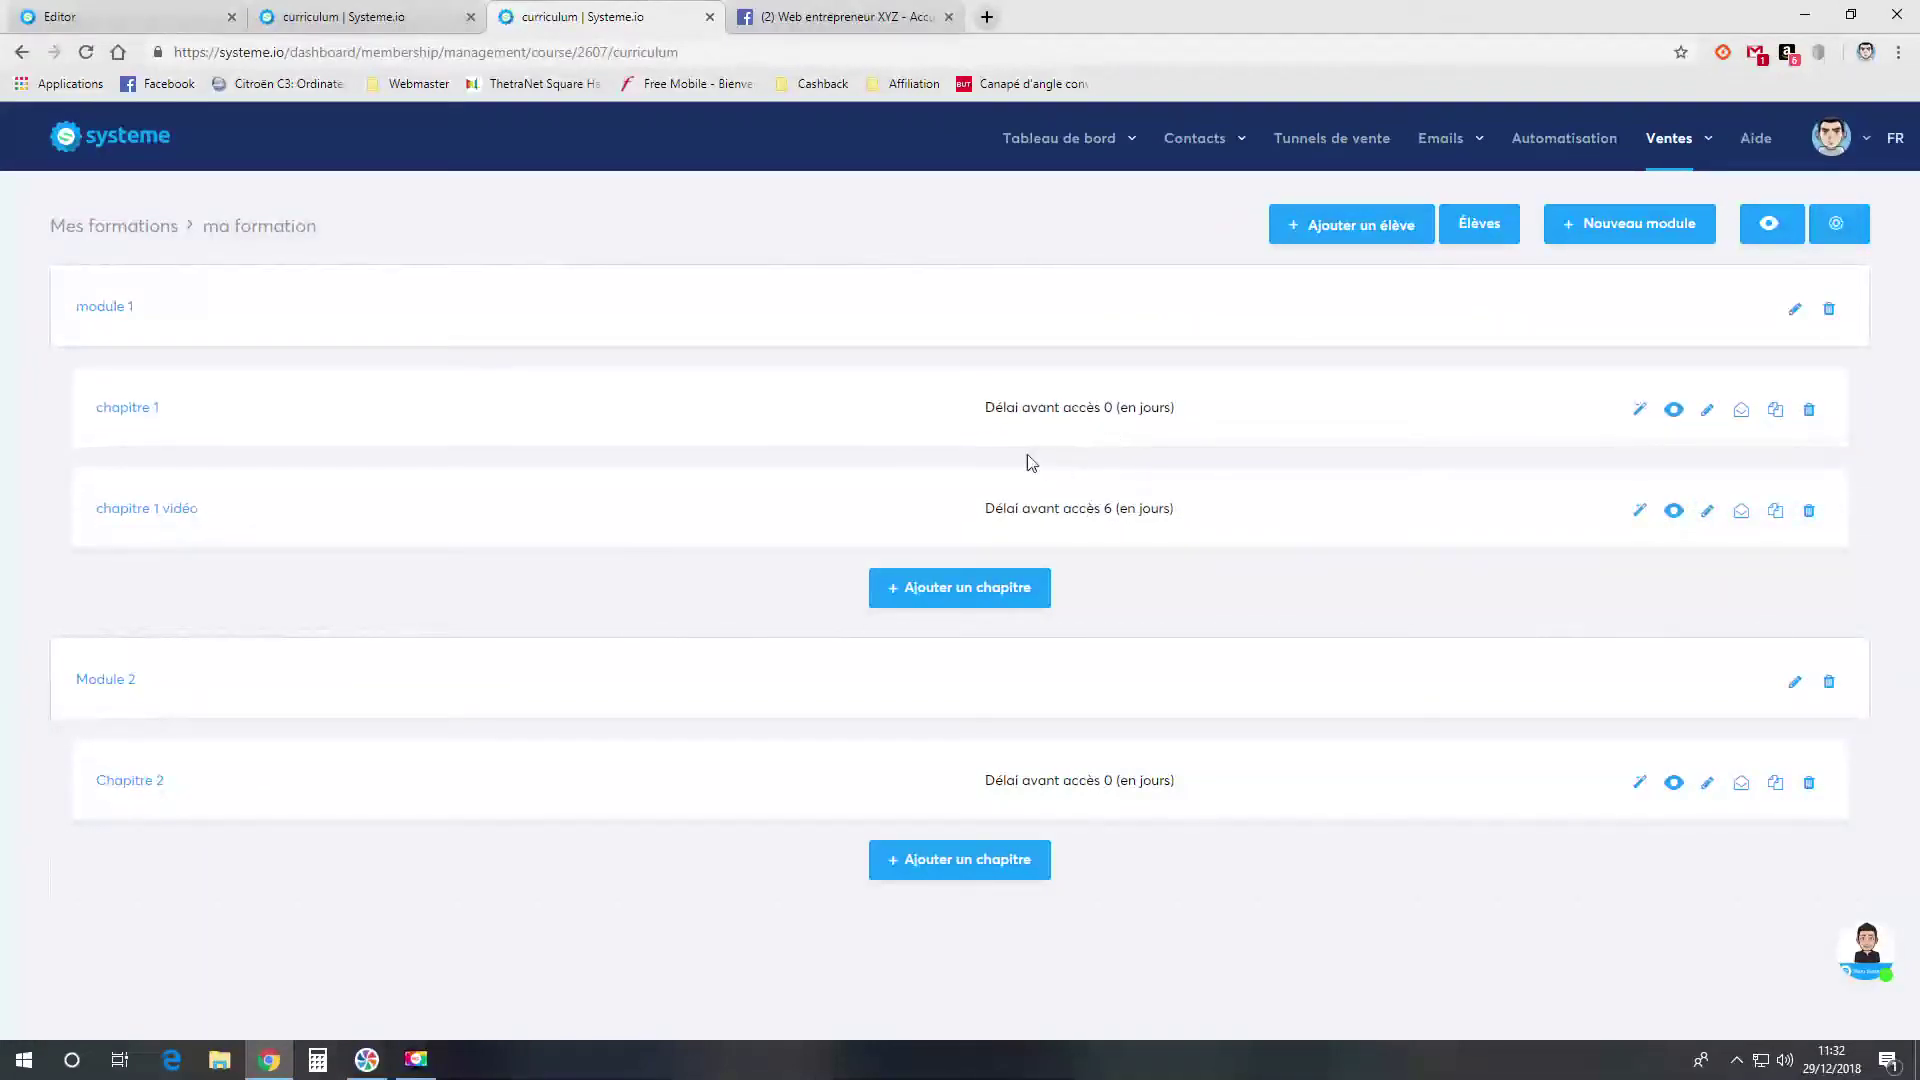